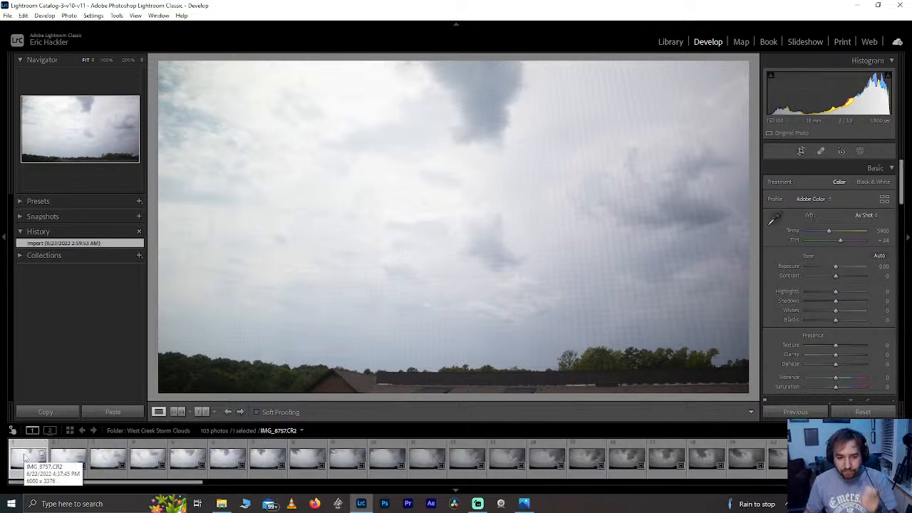
Skim the West Creek Storm Clouds sequence from its first photo through to the last frames.
{"action": "left_click", "coordinate": [25, 456]}
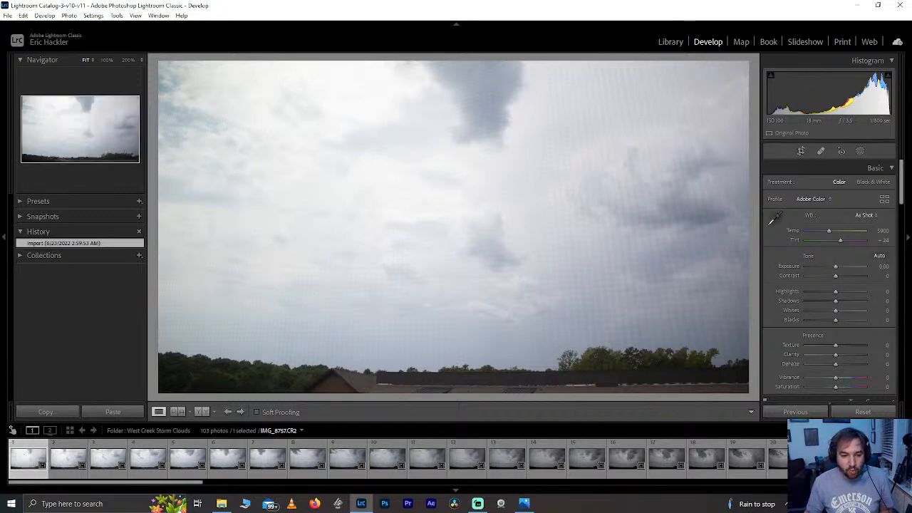
{"action": "key", "text": "F10"}
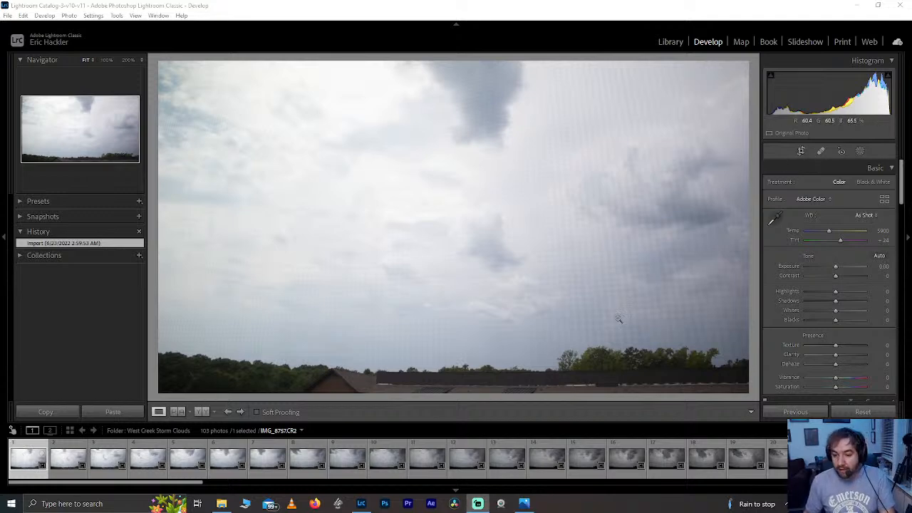
{"action": "left_click", "coordinate": [385, 457]}
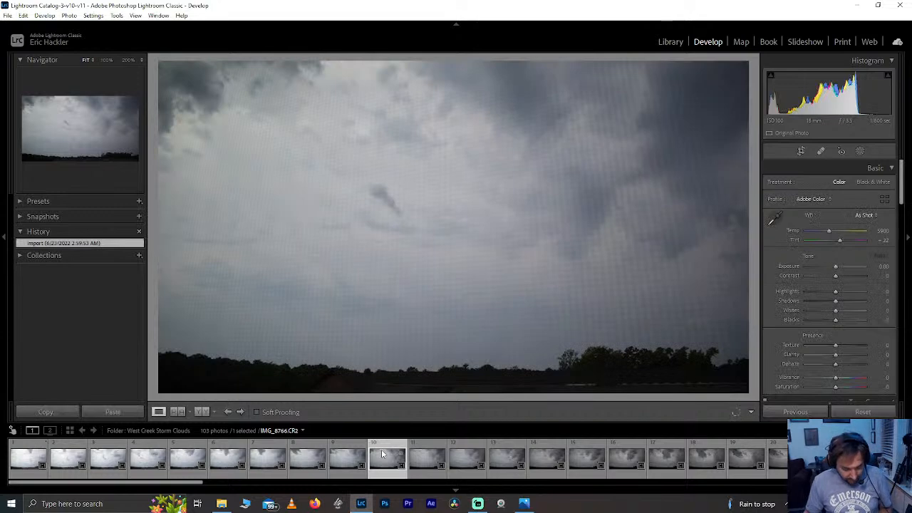
{"action": "scroll", "coordinate": [382, 456], "scroll_direction": "down", "scroll_amount": 3}
{"action": "left_click_drag", "start_coordinate": [258, 482], "coordinate": [348, 481]}
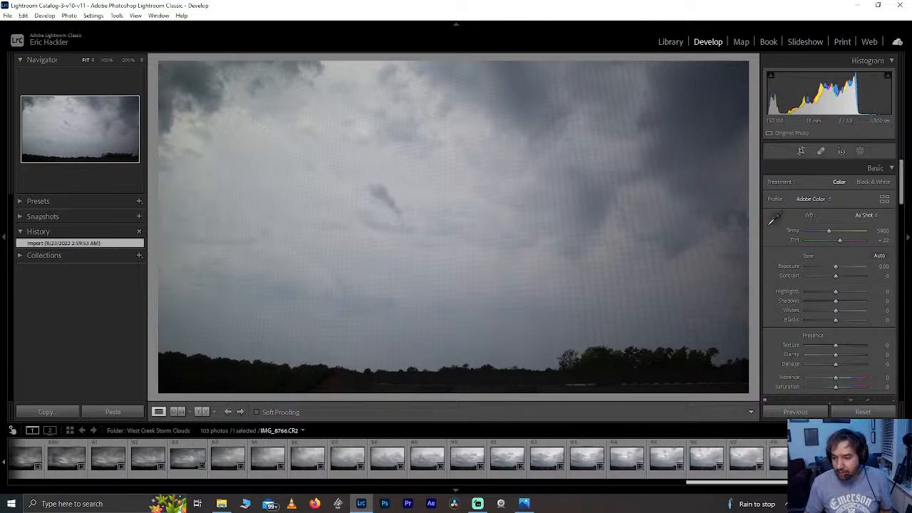
{"action": "scroll", "coordinate": [317, 456], "scroll_direction": "up", "scroll_amount": 10}
View sample photos from the beginning, middle and end of the sequence to compare their brightness and cloud detail.
{"action": "left_click", "coordinate": [29, 459]}
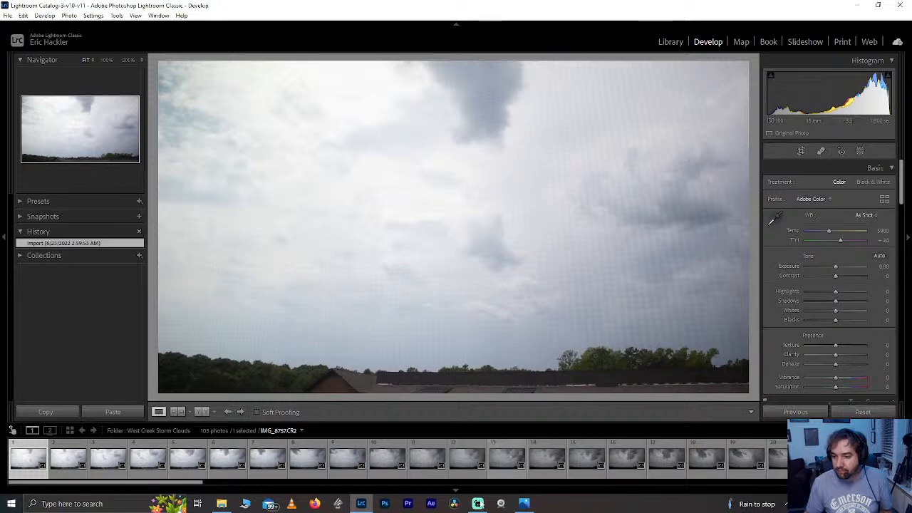
{"action": "left_click", "coordinate": [517, 461]}
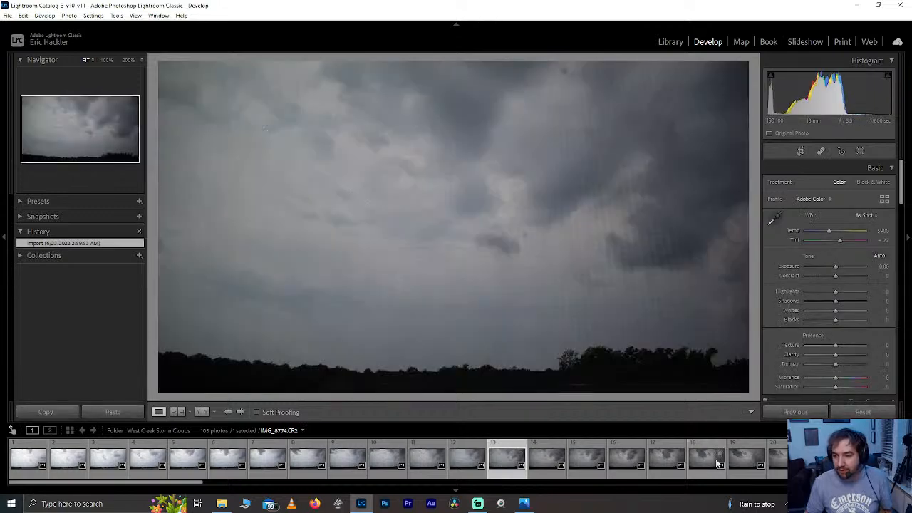
{"action": "left_click", "coordinate": [709, 460]}
{"action": "scroll", "coordinate": [702, 460], "scroll_direction": "down", "scroll_amount": 6}
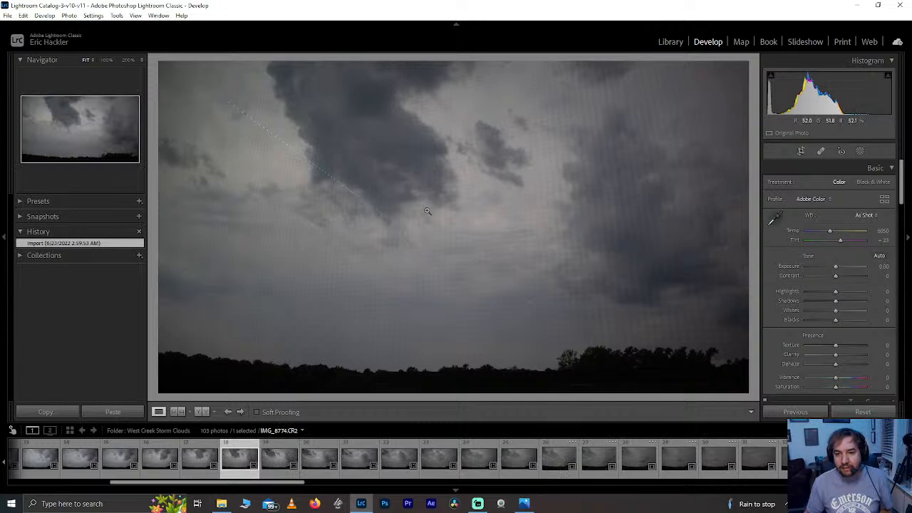
{"action": "left_click", "coordinate": [677, 458]}
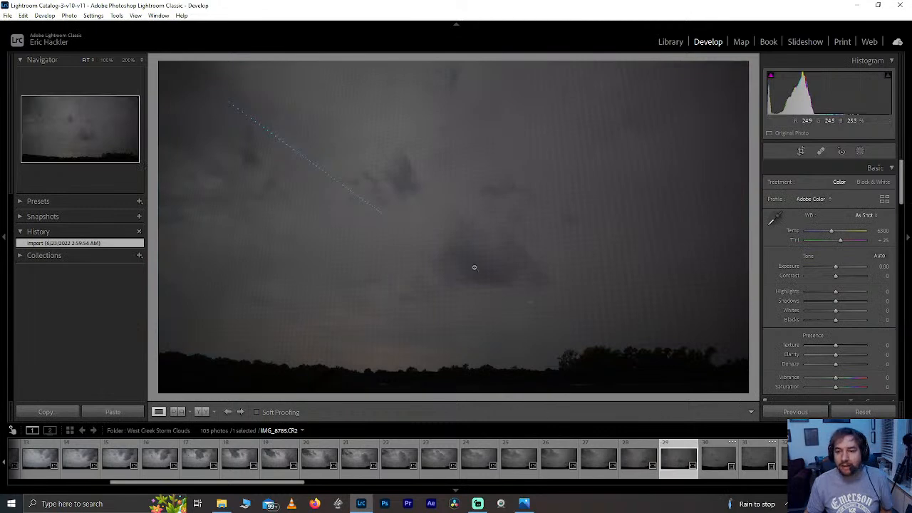
{"action": "key", "text": "Right"}
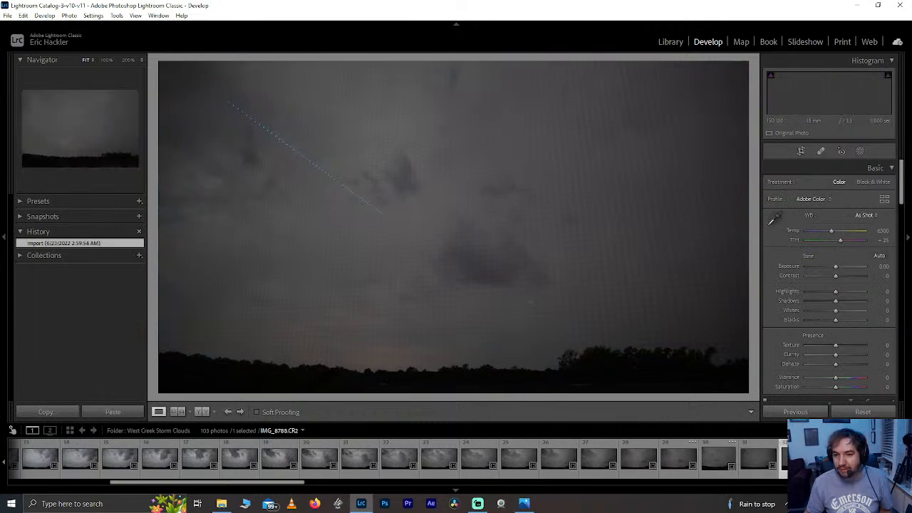
{"action": "left_click", "coordinate": [490, 484]}
{"action": "left_click_drag", "start_coordinate": [451, 483], "coordinate": [778, 496]}
{"action": "left_click", "coordinate": [620, 460]}
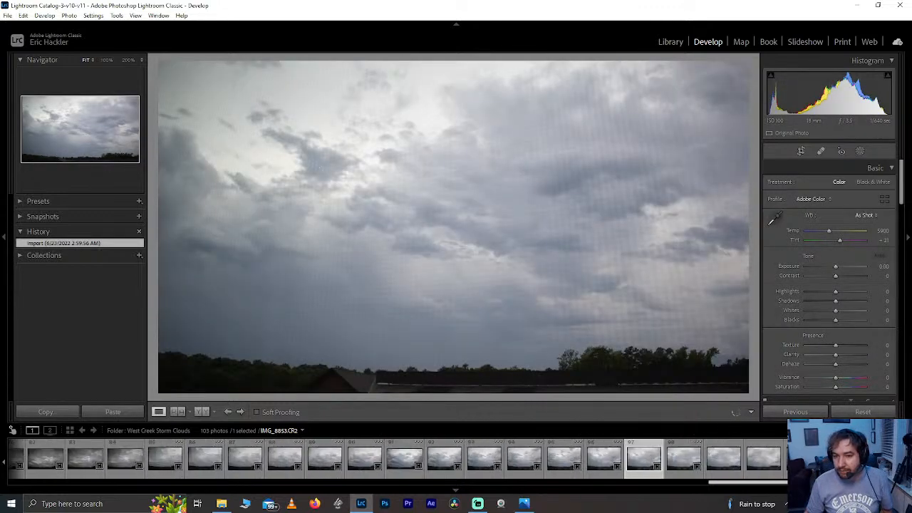
{"action": "key", "text": "Right"}
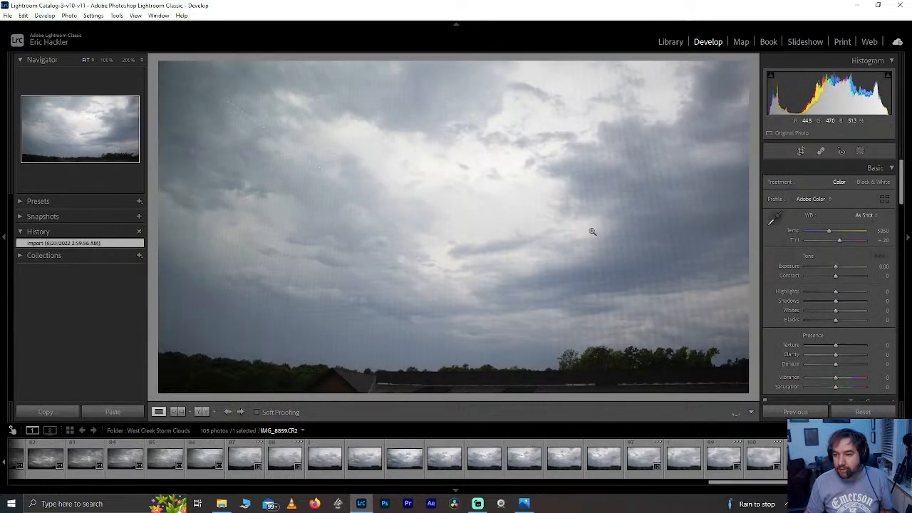
Recrop the first photo, IMG_8757.CR2, to include more of the rooftops along its lower edge, and straighten it to an angle of -0.63.
{"action": "left_click_drag", "start_coordinate": [729, 483], "coordinate": [29, 477]}
{"action": "left_click", "coordinate": [29, 460]}
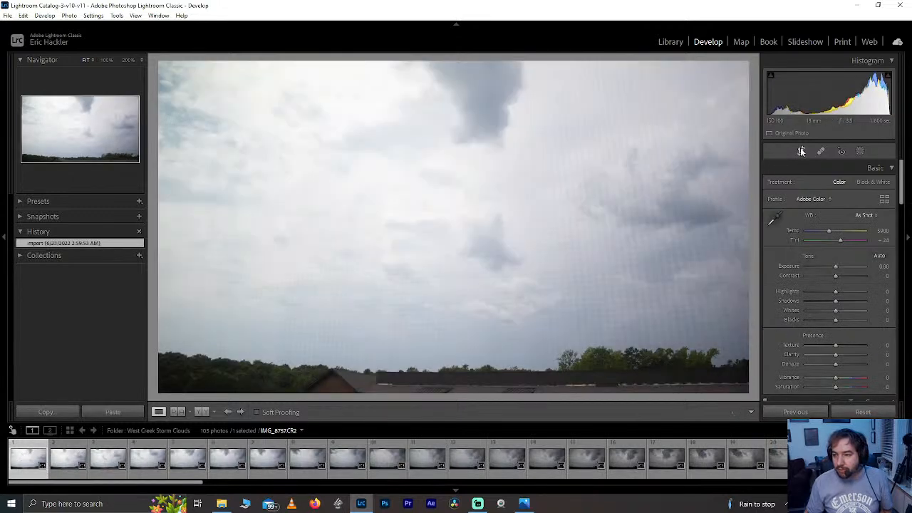
{"action": "left_click", "coordinate": [801, 151]}
{"action": "left_click_drag", "start_coordinate": [428, 87], "coordinate": [426, 60]}
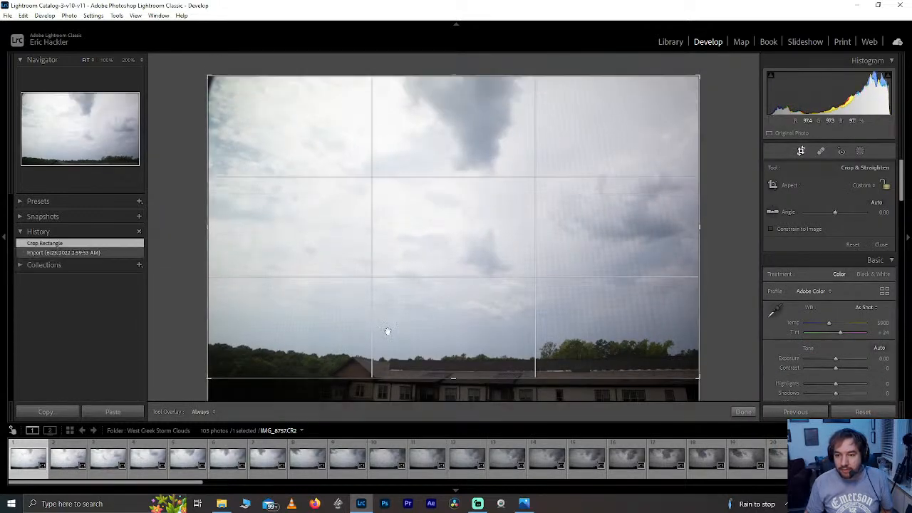
{"action": "left_click_drag", "start_coordinate": [438, 378], "coordinate": [436, 398]}
{"action": "left_click_drag", "start_coordinate": [715, 313], "coordinate": [713, 311]}
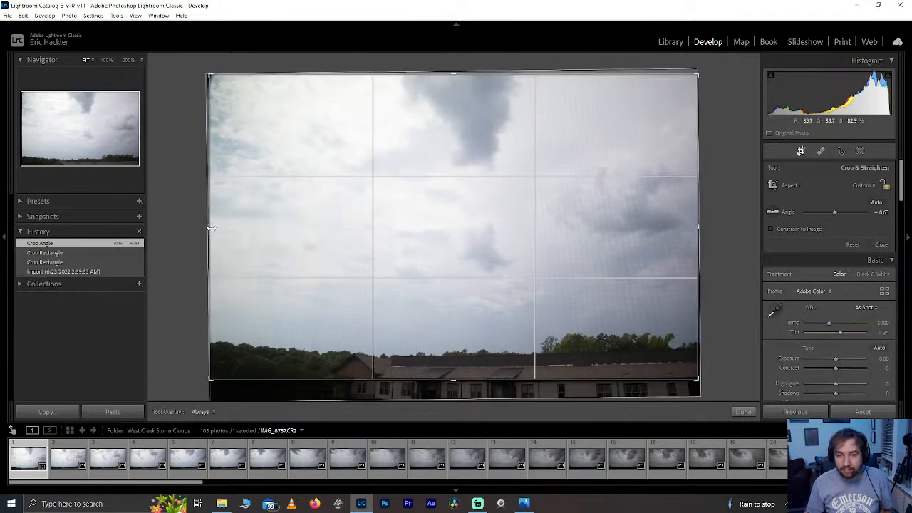
{"action": "left_click_drag", "start_coordinate": [211, 228], "coordinate": [212, 228]}
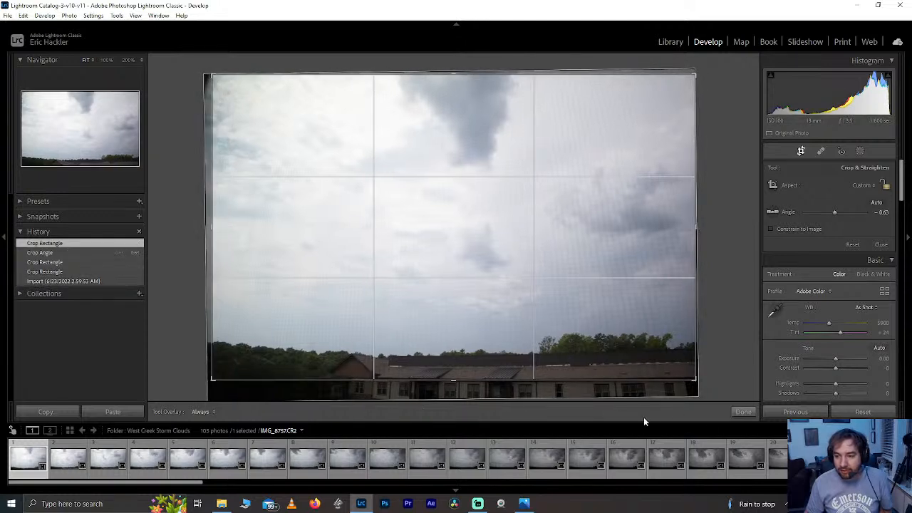
{"action": "left_click", "coordinate": [743, 412]}
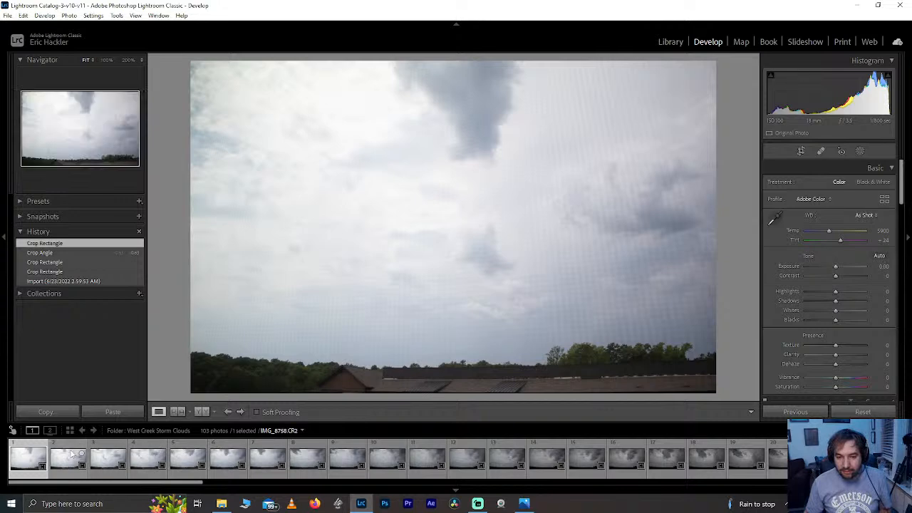
Set the first photo's Clarity to +44, Dehaze to +26, Highlights to -52 and Shadows to +81.
{"action": "mouse_move", "coordinate": [837, 355]}
{"action": "left_mouse_down"}
{"action": "mouse_move", "coordinate": [881, 358]}
{"action": "mouse_move", "coordinate": [831, 359]}
{"action": "mouse_move", "coordinate": [851, 350]}
{"action": "mouse_move", "coordinate": [855, 367]}
{"action": "mouse_move", "coordinate": [843, 370]}
{"action": "left_mouse_up"}
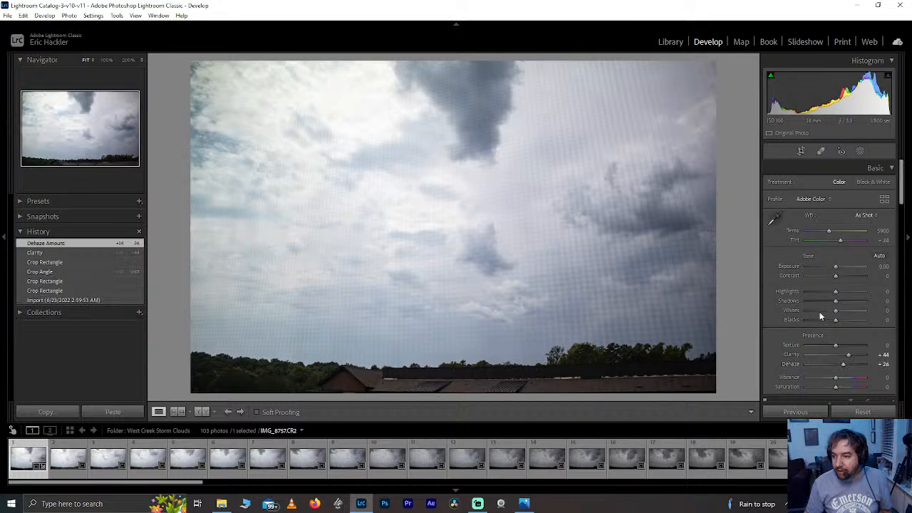
{"action": "left_click_drag", "start_coordinate": [836, 291], "coordinate": [864, 303]}
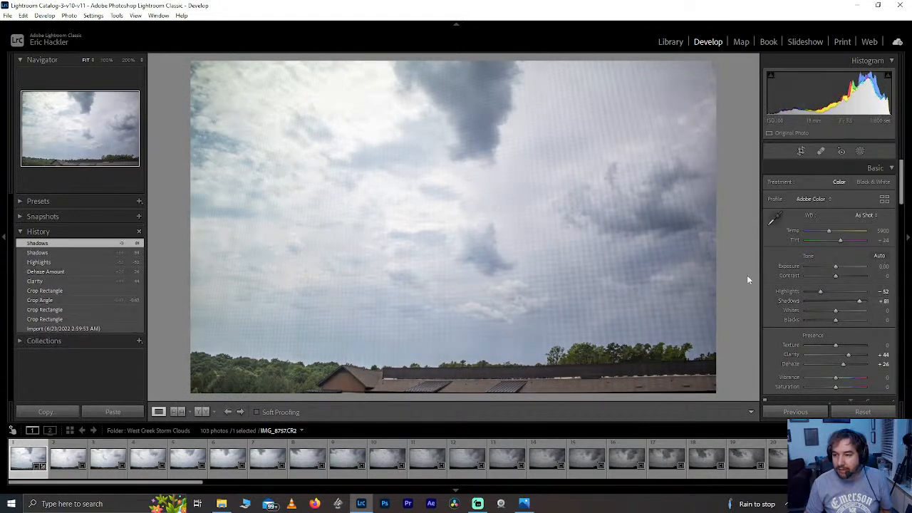
{"action": "left_click", "coordinate": [860, 153]}
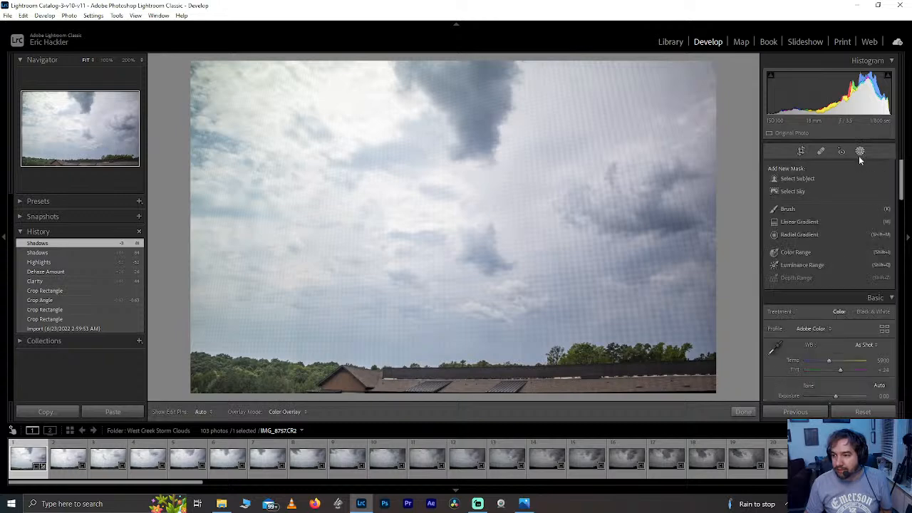
{"action": "left_click", "coordinate": [791, 210]}
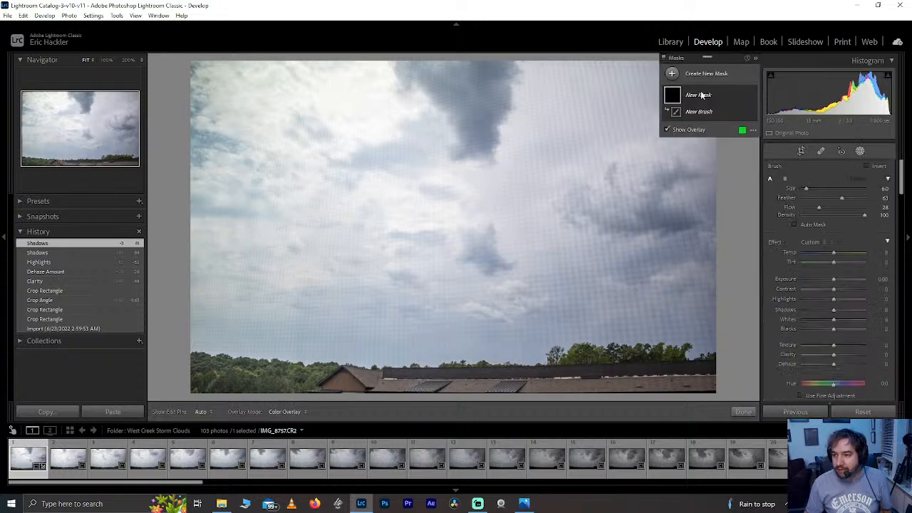
{"action": "mouse_move", "coordinate": [564, 105]}
{"action": "left_mouse_down"}
{"action": "mouse_move", "coordinate": [604, 106]}
{"action": "mouse_move", "coordinate": [644, 65]}
{"action": "mouse_move", "coordinate": [708, 71]}
{"action": "mouse_move", "coordinate": [680, 85]}
{"action": "left_mouse_up"}
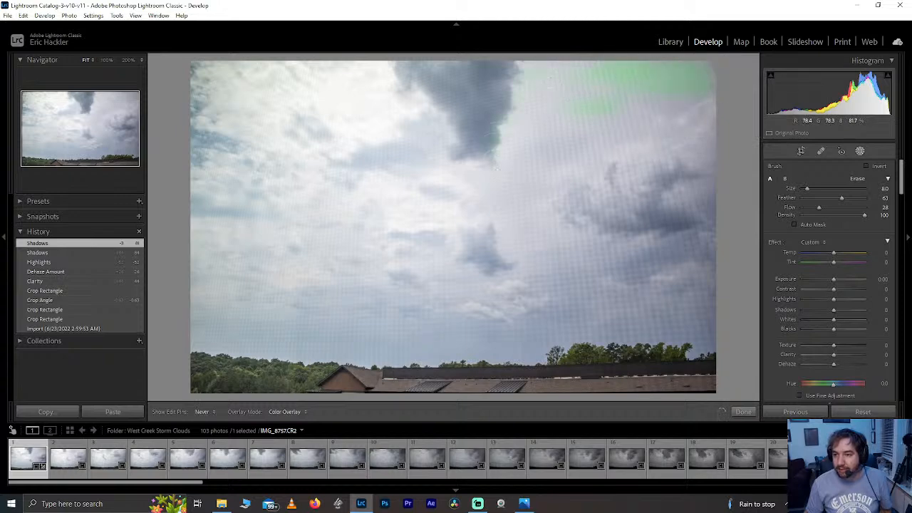
{"action": "key", "text": "ctrl+z"}
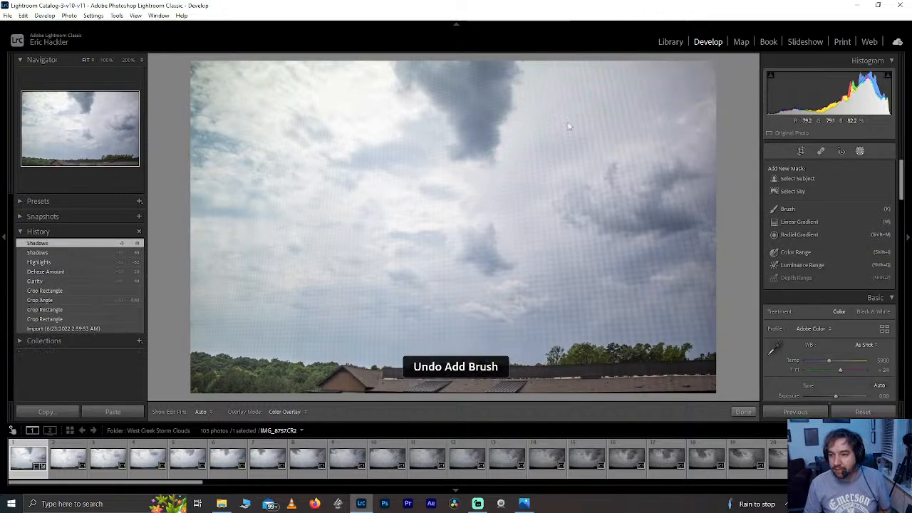
Paint a new brush mask at size 13 and flow 28 over the smooth sky around the dark right-hand cloud and along the horizon.
{"action": "left_click", "coordinate": [788, 209]}
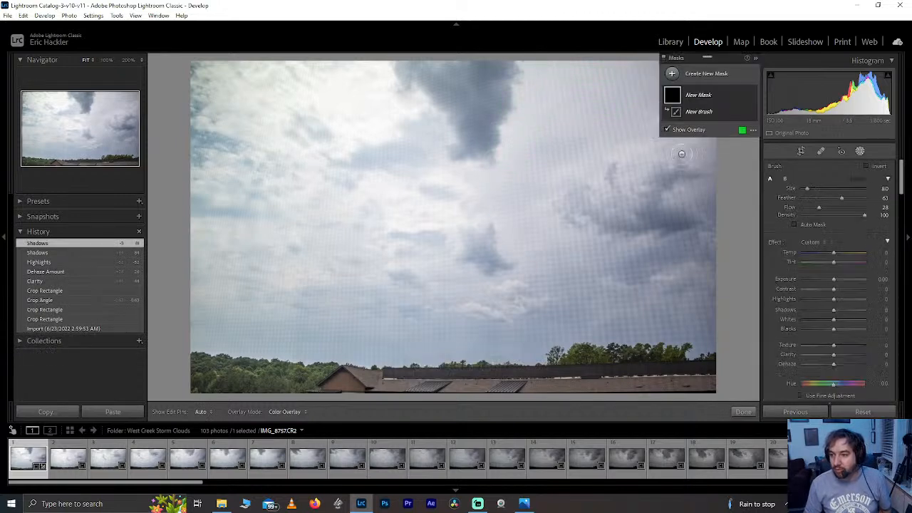
{"action": "mouse_move", "coordinate": [571, 99]}
{"action": "left_mouse_down"}
{"action": "mouse_move", "coordinate": [709, 77]}
{"action": "mouse_move", "coordinate": [556, 57]}
{"action": "left_mouse_up"}
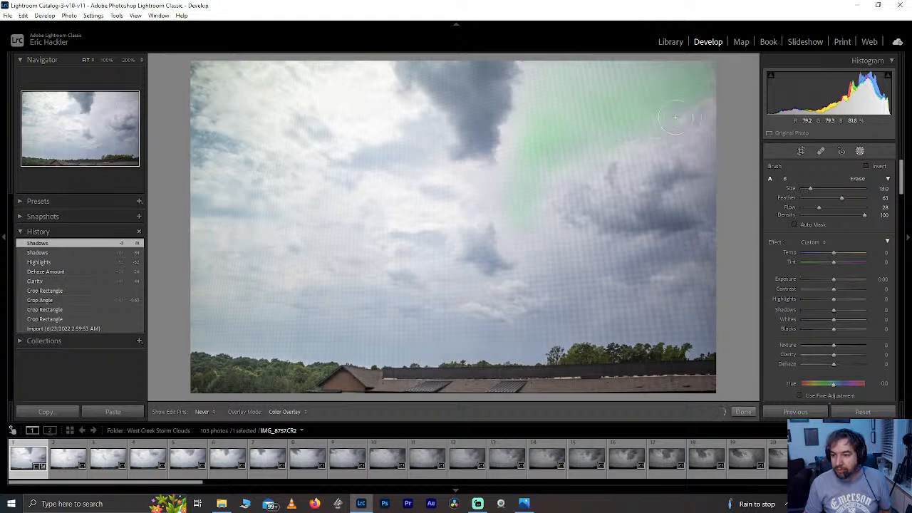
{"action": "mouse_move", "coordinate": [587, 283]}
{"action": "left_mouse_down"}
{"action": "mouse_move", "coordinate": [635, 261]}
{"action": "mouse_move", "coordinate": [619, 253]}
{"action": "left_mouse_up"}
{"action": "mouse_move", "coordinate": [597, 303]}
{"action": "left_mouse_down"}
{"action": "mouse_move", "coordinate": [696, 312]}
{"action": "mouse_move", "coordinate": [598, 315]}
{"action": "mouse_move", "coordinate": [679, 329]}
{"action": "mouse_move", "coordinate": [632, 324]}
{"action": "left_mouse_up"}
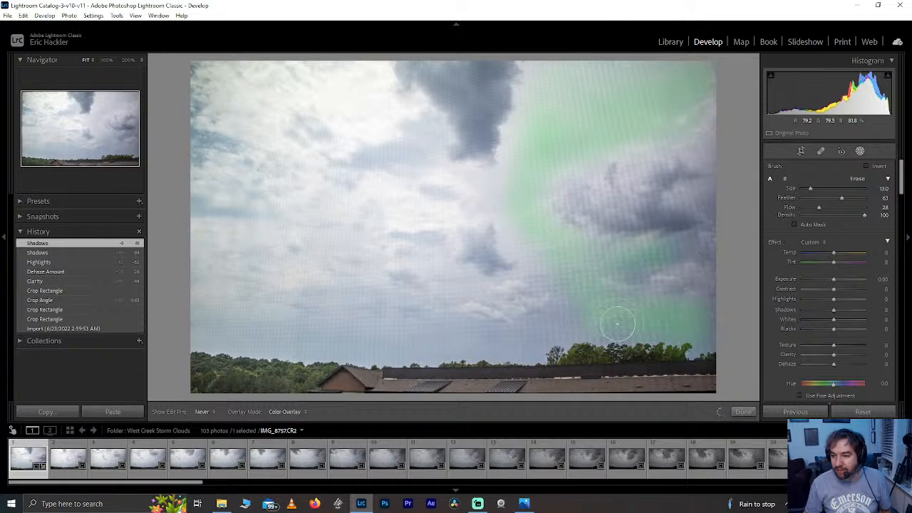
{"action": "mouse_move", "coordinate": [269, 333]}
{"action": "left_mouse_down"}
{"action": "mouse_move", "coordinate": [182, 326]}
{"action": "mouse_move", "coordinate": [485, 349]}
{"action": "mouse_move", "coordinate": [547, 345]}
{"action": "mouse_move", "coordinate": [573, 300]}
{"action": "left_mouse_up"}
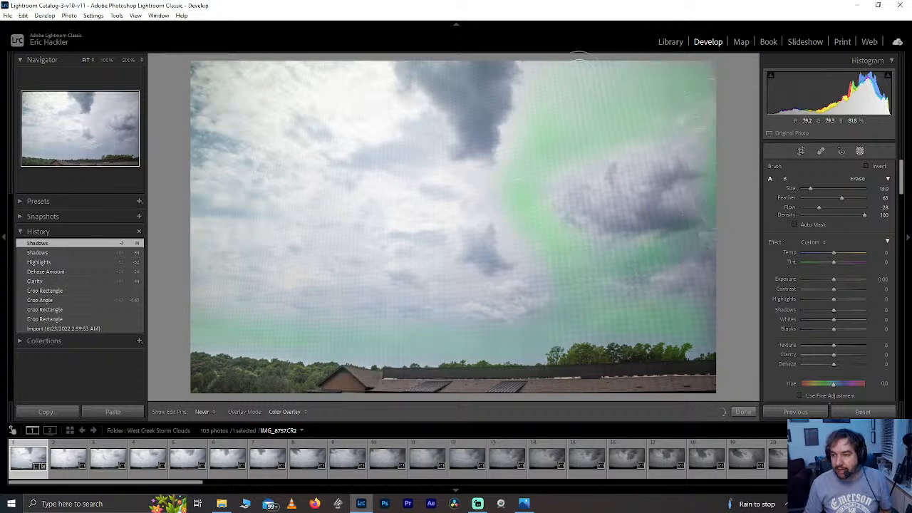
{"action": "left_click_drag", "start_coordinate": [624, 68], "coordinate": [572, 68]}
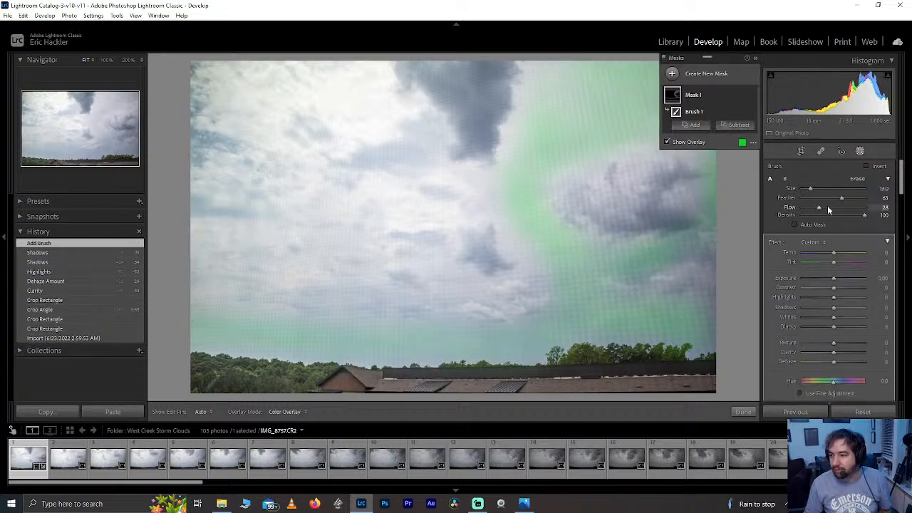
Raise the brush flow to 100 and repaint the masked sky on the right and above the treeline at full strength.
{"action": "key", "text": "h"}
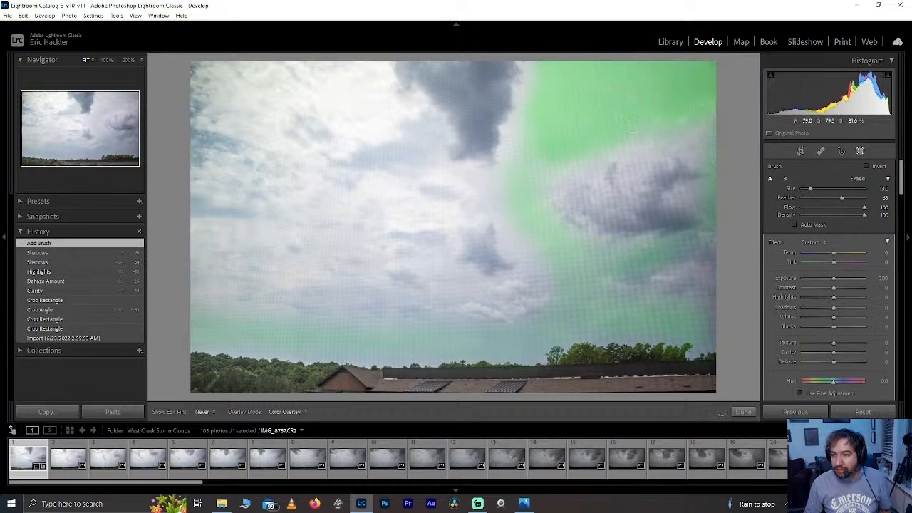
{"action": "left_click", "coordinate": [705, 98]}
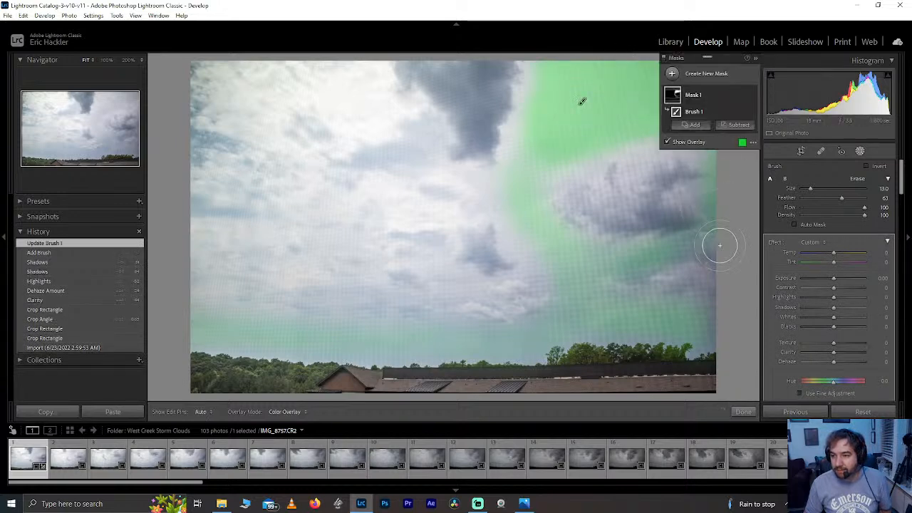
{"action": "key", "text": "h"}
{"action": "mouse_move", "coordinate": [583, 251]}
{"action": "left_mouse_down"}
{"action": "mouse_move", "coordinate": [647, 259]}
{"action": "mouse_move", "coordinate": [738, 229]}
{"action": "mouse_move", "coordinate": [712, 155]}
{"action": "mouse_move", "coordinate": [721, 120]}
{"action": "mouse_move", "coordinate": [722, 167]}
{"action": "mouse_move", "coordinate": [749, 253]}
{"action": "mouse_move", "coordinate": [705, 297]}
{"action": "mouse_move", "coordinate": [697, 327]}
{"action": "mouse_move", "coordinate": [714, 339]}
{"action": "mouse_move", "coordinate": [679, 312]}
{"action": "mouse_move", "coordinate": [558, 328]}
{"action": "mouse_move", "coordinate": [629, 305]}
{"action": "mouse_move", "coordinate": [703, 304]}
{"action": "mouse_move", "coordinate": [671, 294]}
{"action": "mouse_move", "coordinate": [467, 343]}
{"action": "mouse_move", "coordinate": [262, 332]}
{"action": "left_mouse_up"}
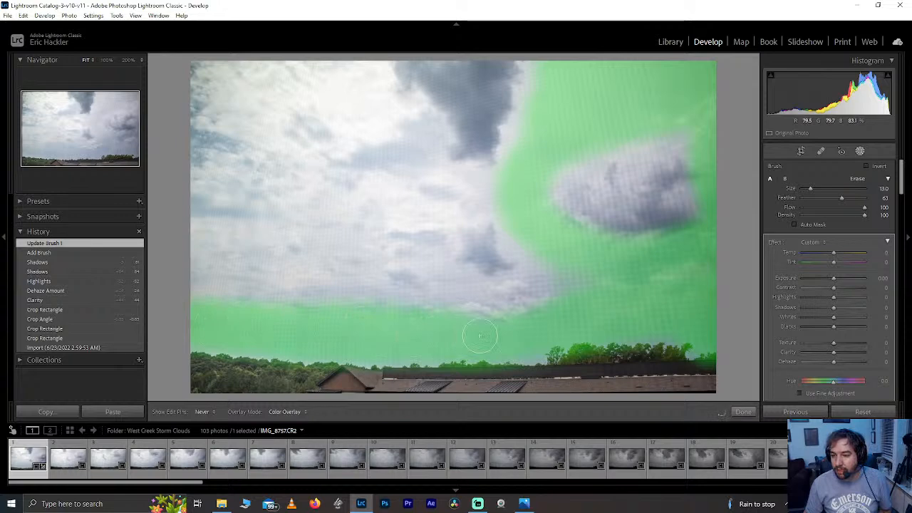
{"action": "mouse_move", "coordinate": [626, 310]}
{"action": "left_mouse_down"}
{"action": "mouse_move", "coordinate": [671, 325]}
{"action": "mouse_move", "coordinate": [600, 313]}
{"action": "left_mouse_up"}
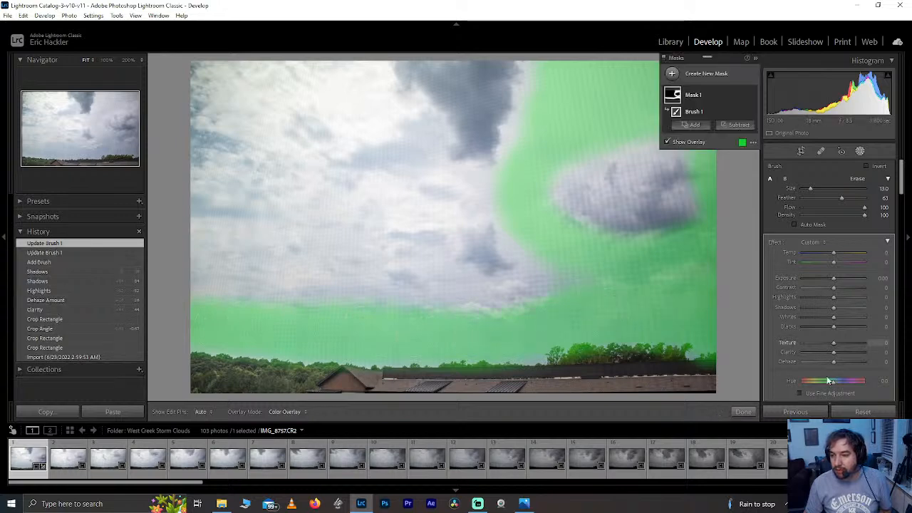
Set the sky mask's Texture to -100, then try a lower Sharpness and reset it to 0.
{"action": "left_click_drag", "start_coordinate": [835, 345], "coordinate": [737, 336]}
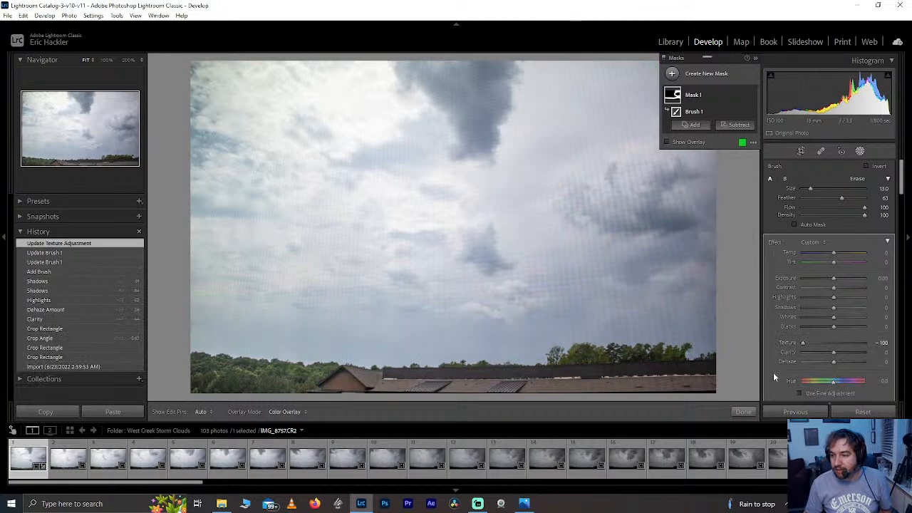
{"action": "scroll", "coordinate": [905, 192], "scroll_direction": "down", "scroll_amount": 2}
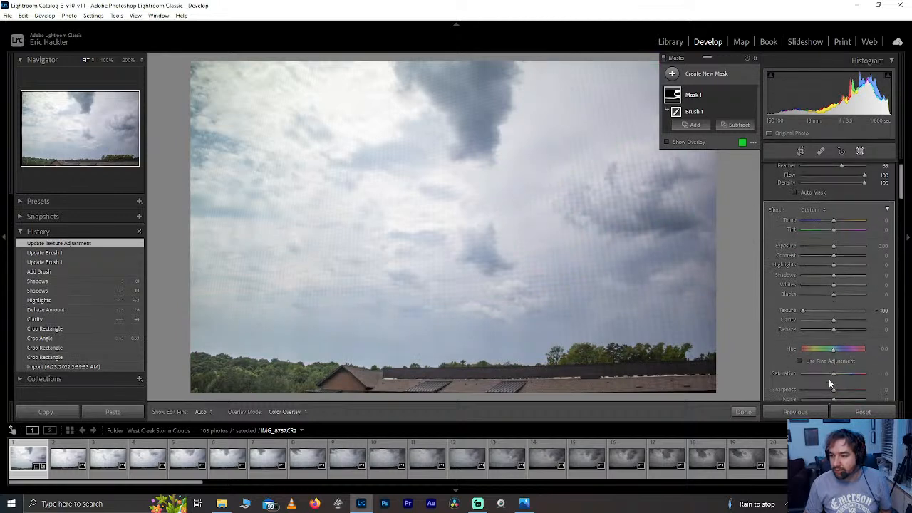
{"action": "left_click_drag", "start_coordinate": [782, 390], "coordinate": [809, 390]}
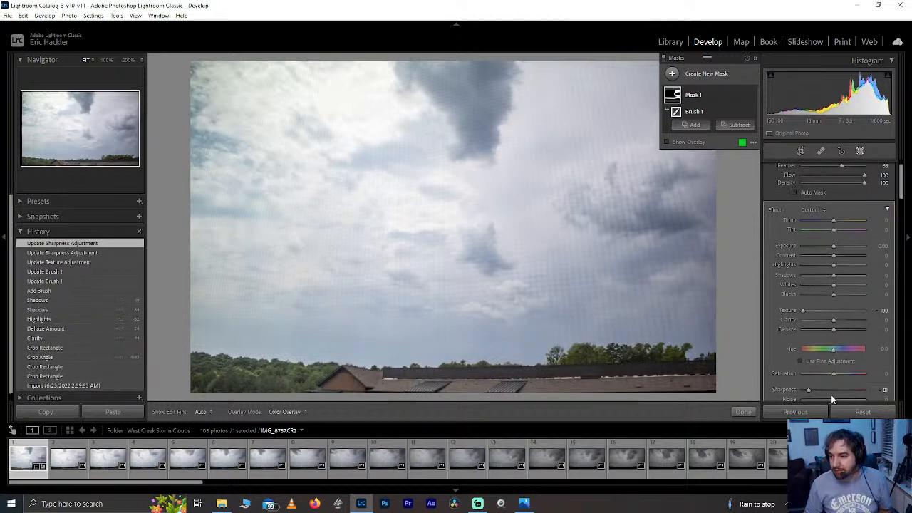
{"action": "double_click", "coordinate": [808, 389]}
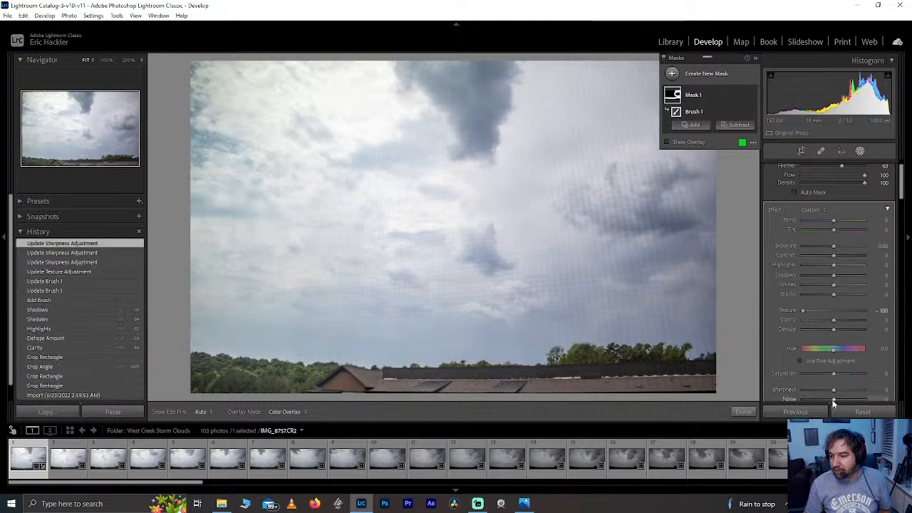
Try Noise at 100 on the sky mask and reset it to 0, then set the mask's Sharpness to -30.
{"action": "left_click_drag", "start_coordinate": [859, 399], "coordinate": [879, 402]}
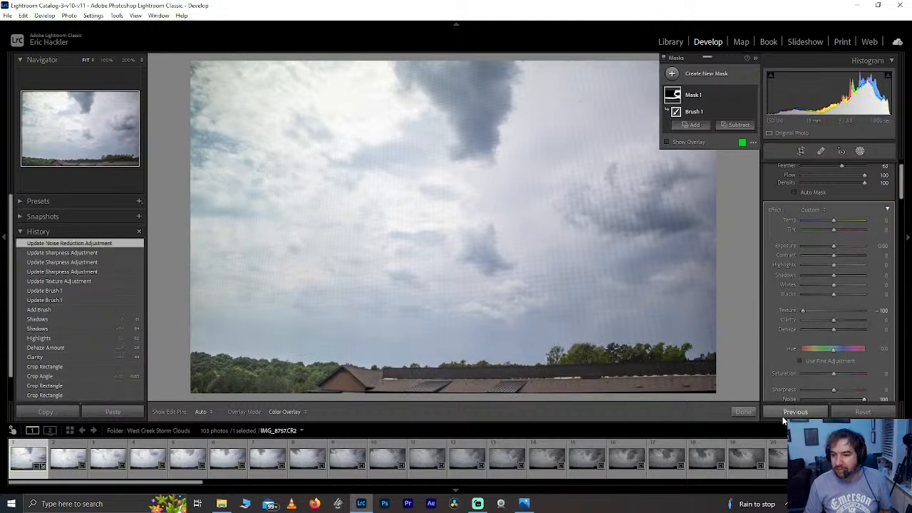
{"action": "left_click", "coordinate": [865, 403]}
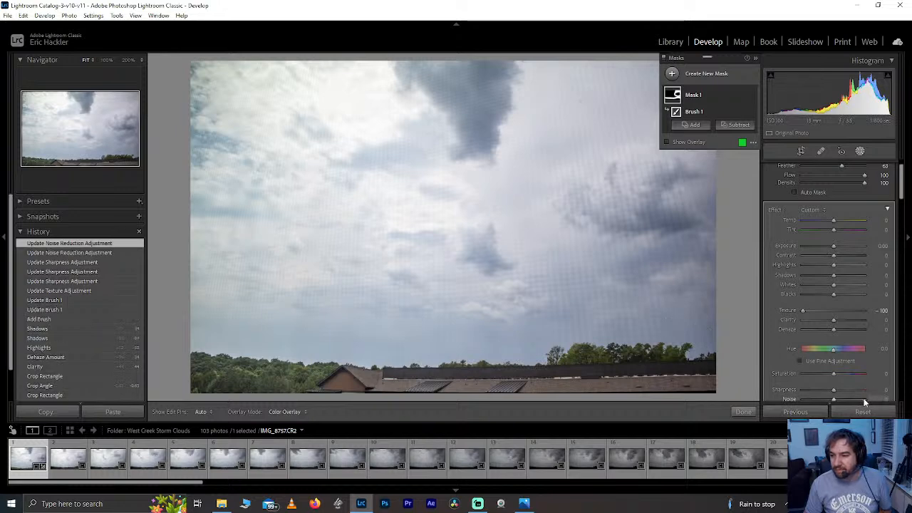
{"action": "left_click_drag", "start_coordinate": [816, 385], "coordinate": [823, 390]}
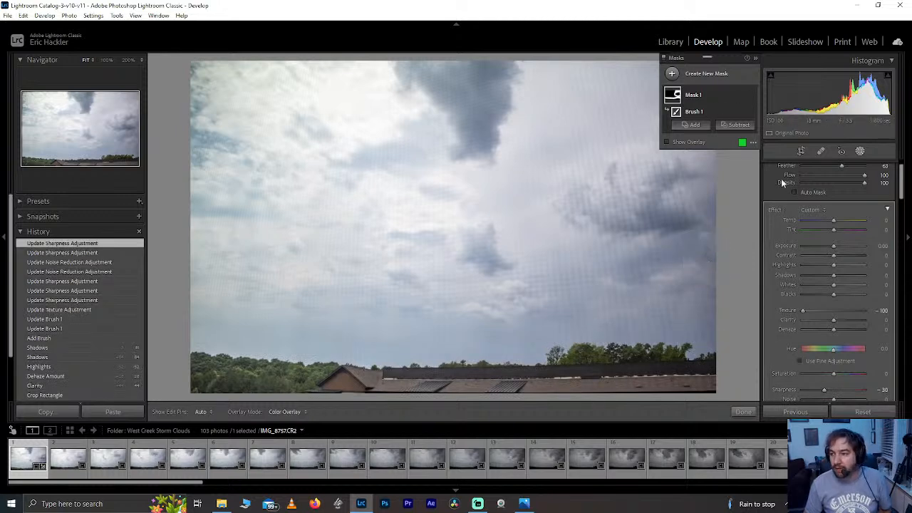
{"action": "left_click", "coordinate": [741, 412]}
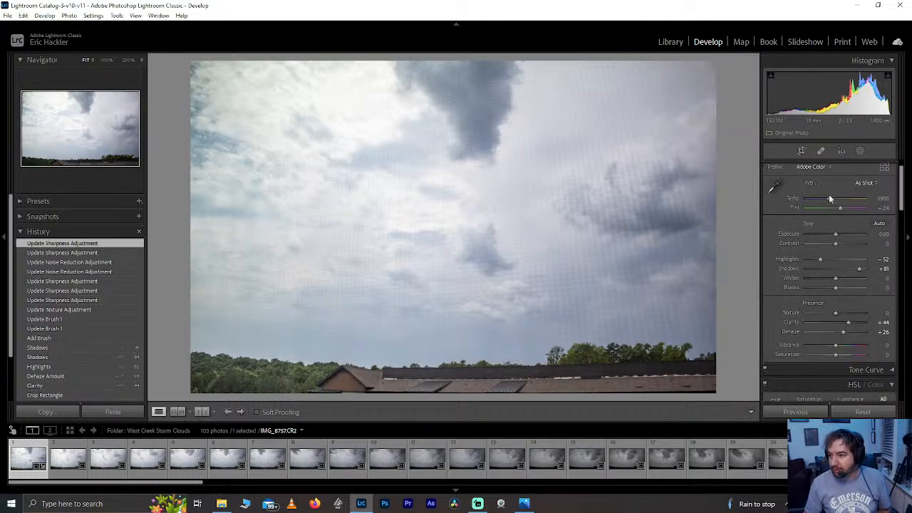
Enable lens profile corrections, compare the photo with and without them, and set the profile's Vignetting amount to 45.
{"action": "left_click_drag", "start_coordinate": [900, 197], "coordinate": [869, 331]}
{"action": "left_click", "coordinate": [770, 242]}
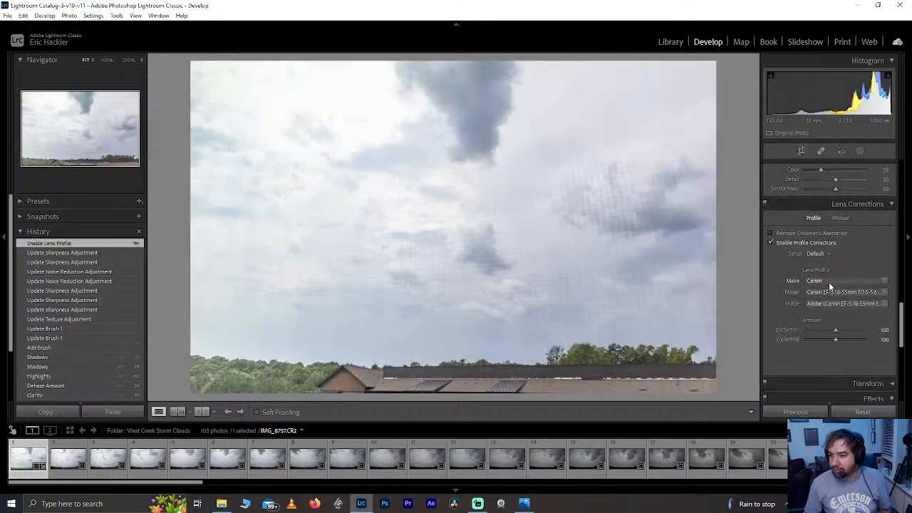
{"action": "left_click", "coordinate": [770, 243]}
{"action": "left_click", "coordinate": [770, 243]}
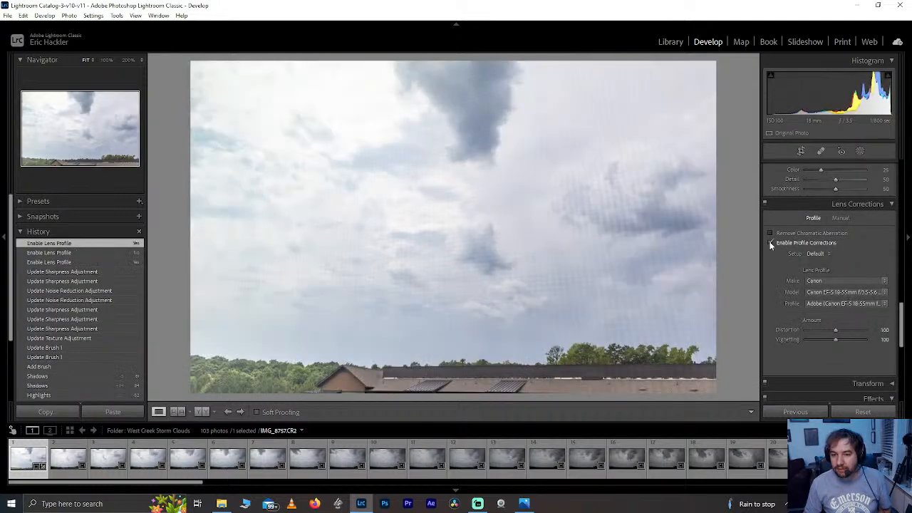
{"action": "left_click", "coordinate": [818, 340]}
{"action": "left_click", "coordinate": [819, 342]}
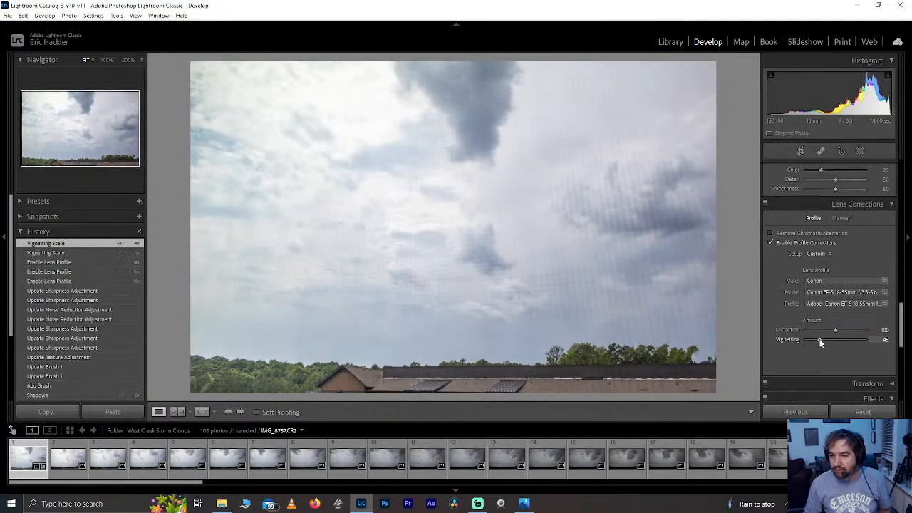
{"action": "left_click_drag", "start_coordinate": [839, 329], "coordinate": [837, 329]}
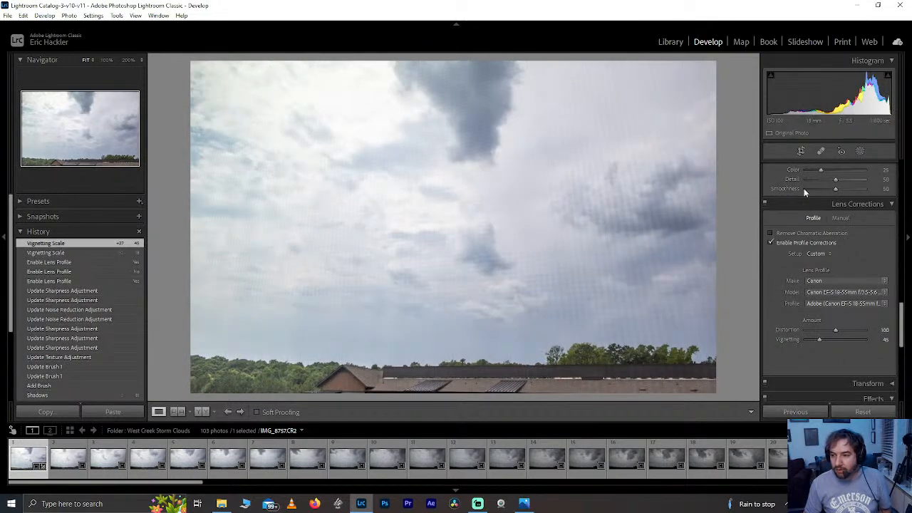
Rotate the crop to an angle of -1.69 and trim the frame slightly above the building's windows.
{"action": "left_click", "coordinate": [801, 150]}
{"action": "left_click_drag", "start_coordinate": [717, 228], "coordinate": [717, 228]}
{"action": "left_click", "coordinate": [574, 233]}
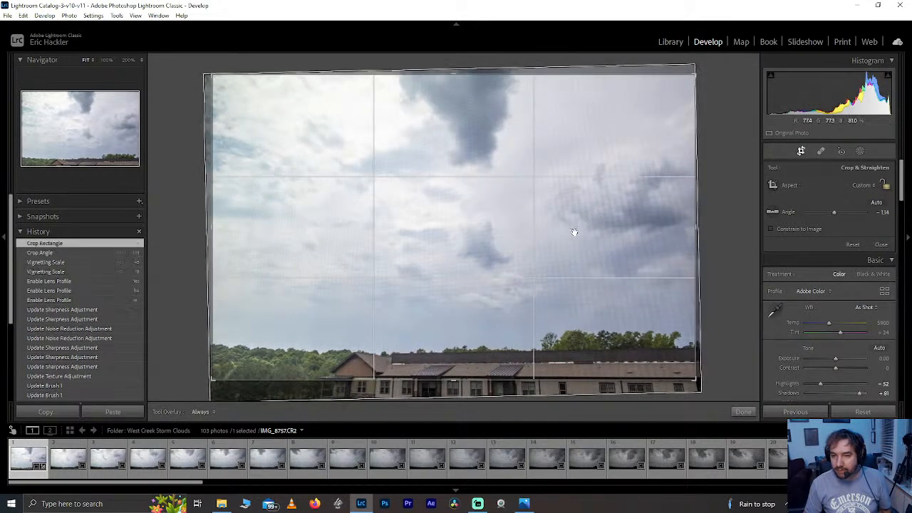
{"action": "left_click_drag", "start_coordinate": [574, 232], "coordinate": [706, 405]}
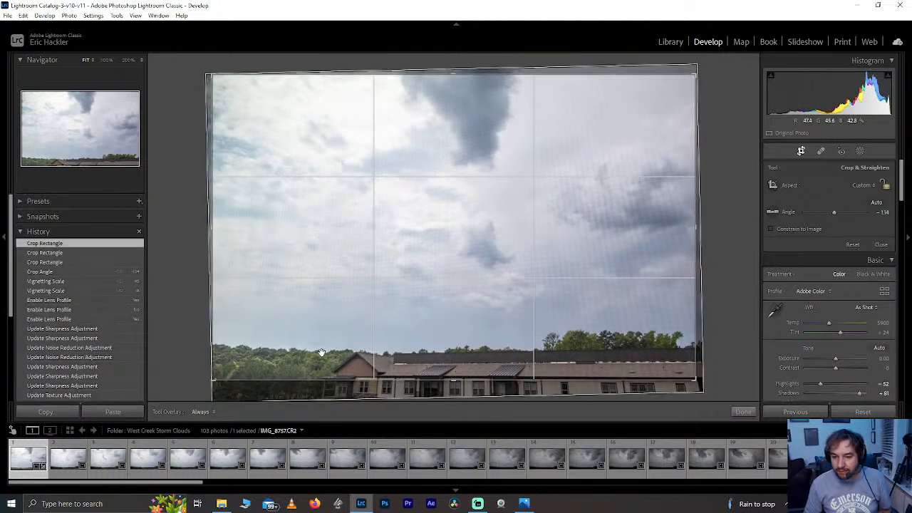
{"action": "left_click_drag", "start_coordinate": [206, 227], "coordinate": [205, 228]}
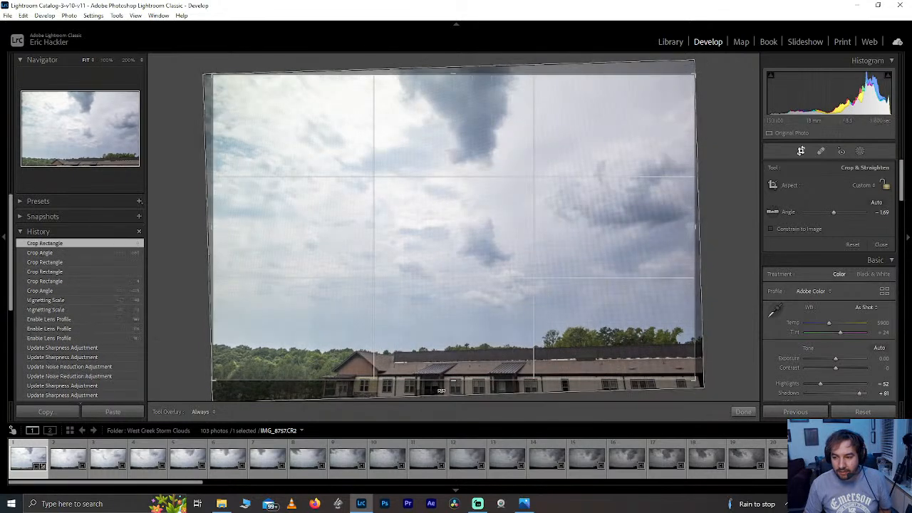
{"action": "left_click_drag", "start_coordinate": [451, 381], "coordinate": [450, 377]}
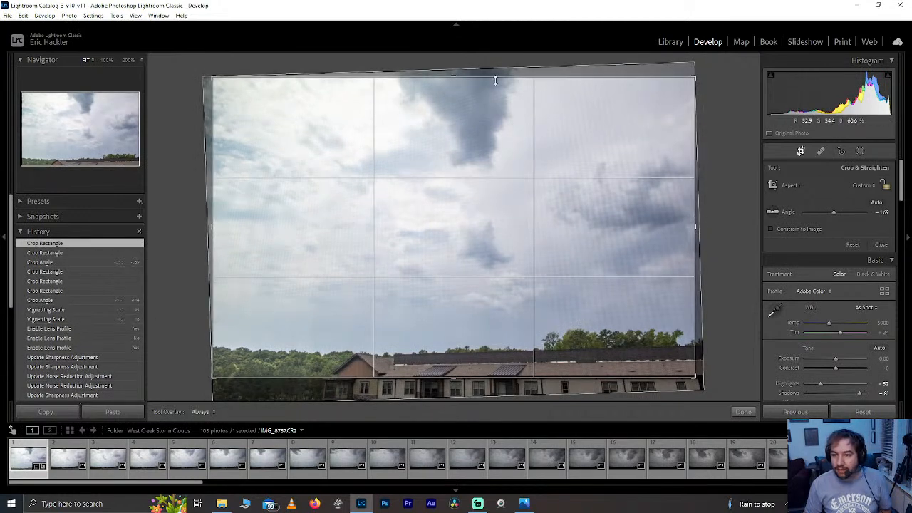
{"action": "left_click", "coordinate": [743, 412]}
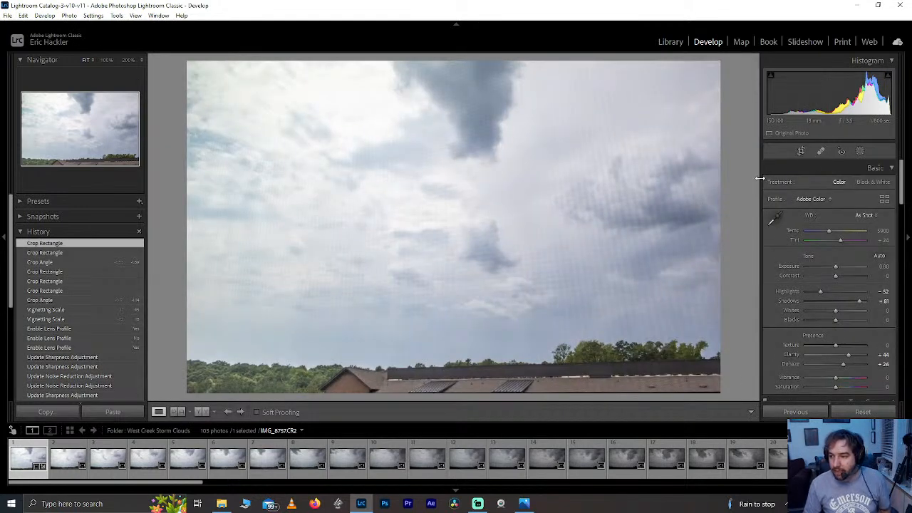
Reopen the crop and fine-tune its angle to -1.48.
{"action": "left_click", "coordinate": [802, 151]}
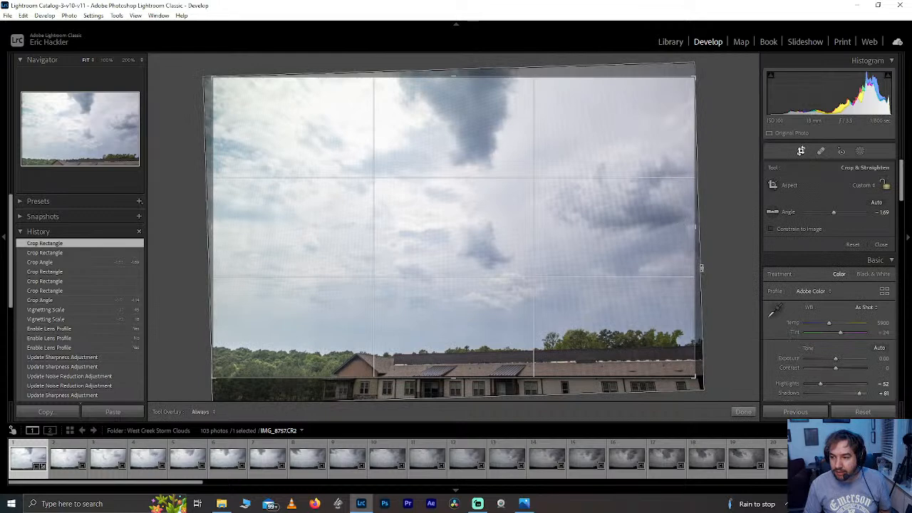
{"action": "left_click_drag", "start_coordinate": [700, 267], "coordinate": [701, 268]}
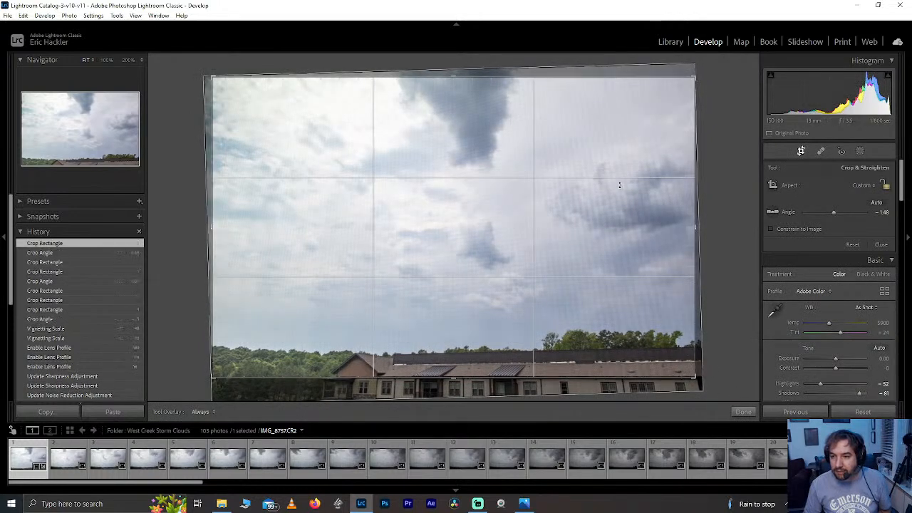
{"action": "left_click", "coordinate": [744, 412]}
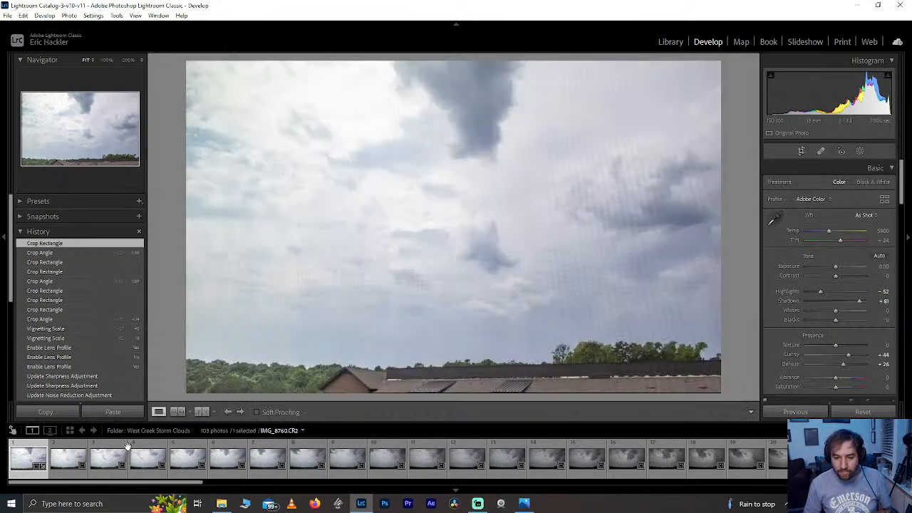
{"action": "scroll", "coordinate": [567, 471], "scroll_direction": "down", "scroll_amount": 5}
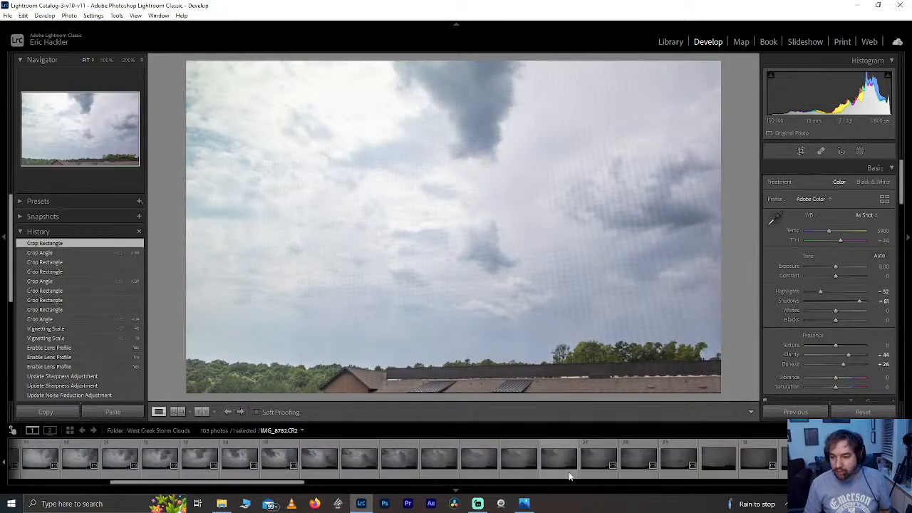
{"action": "scroll", "coordinate": [570, 476], "scroll_direction": "down", "scroll_amount": 8}
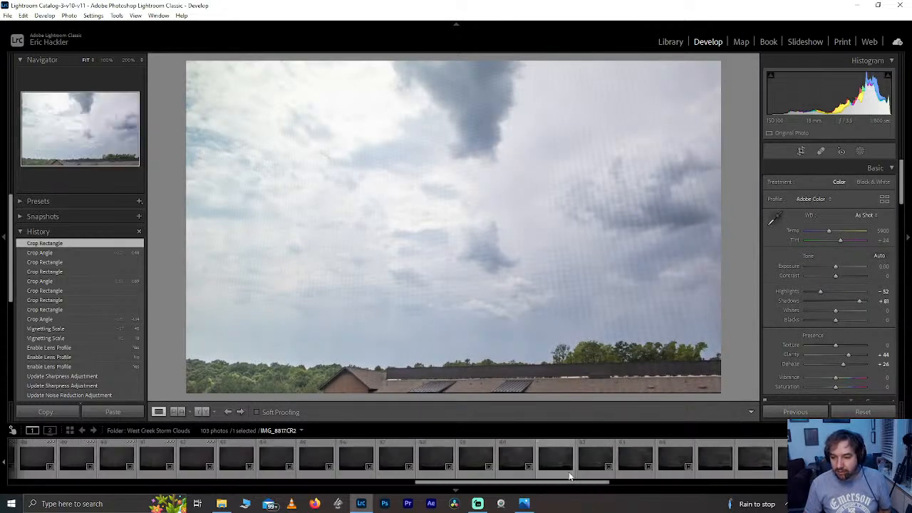
{"action": "scroll", "coordinate": [570, 476], "scroll_direction": "up", "scroll_amount": 3}
{"action": "left_click", "coordinate": [547, 460]}
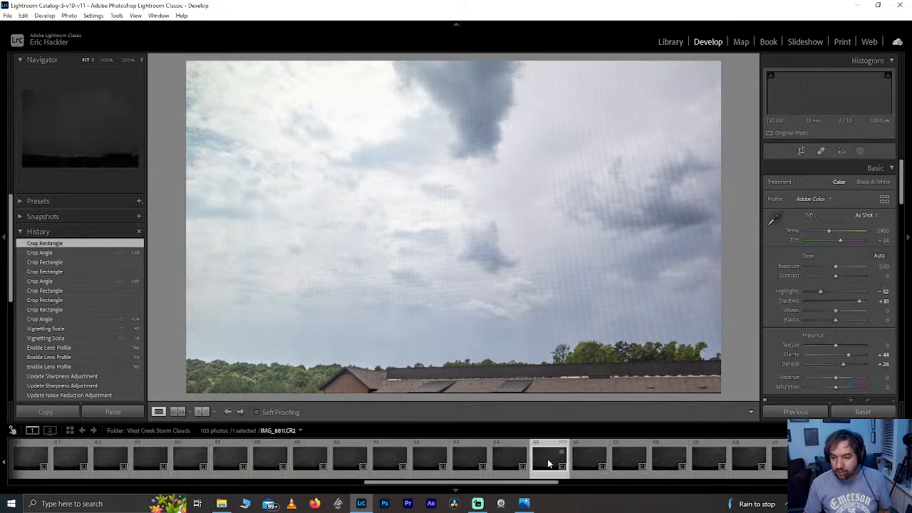
{"action": "scroll", "coordinate": [549, 463], "scroll_direction": "up", "scroll_amount": 10}
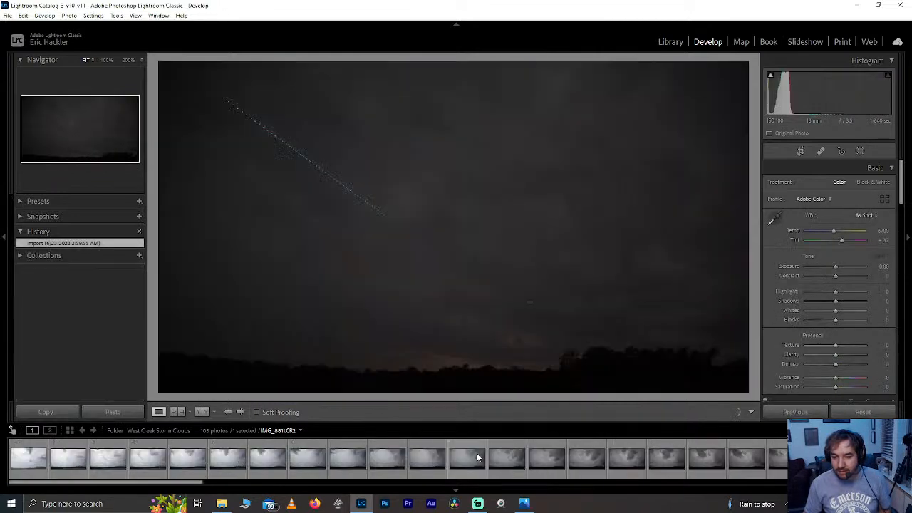
{"action": "left_click", "coordinate": [16, 460], "text": "shift"}
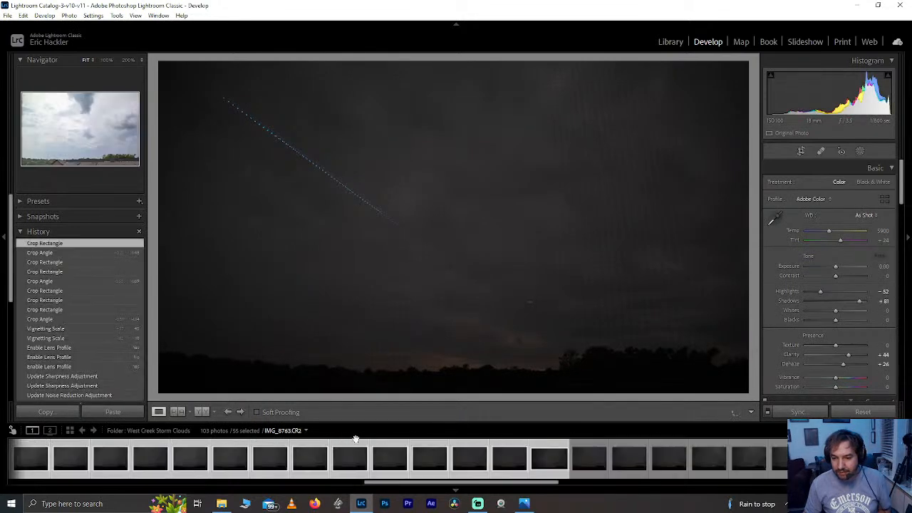
{"action": "scroll", "coordinate": [358, 457], "scroll_direction": "down", "scroll_amount": 10}
{"action": "left_click", "coordinate": [364, 464]}
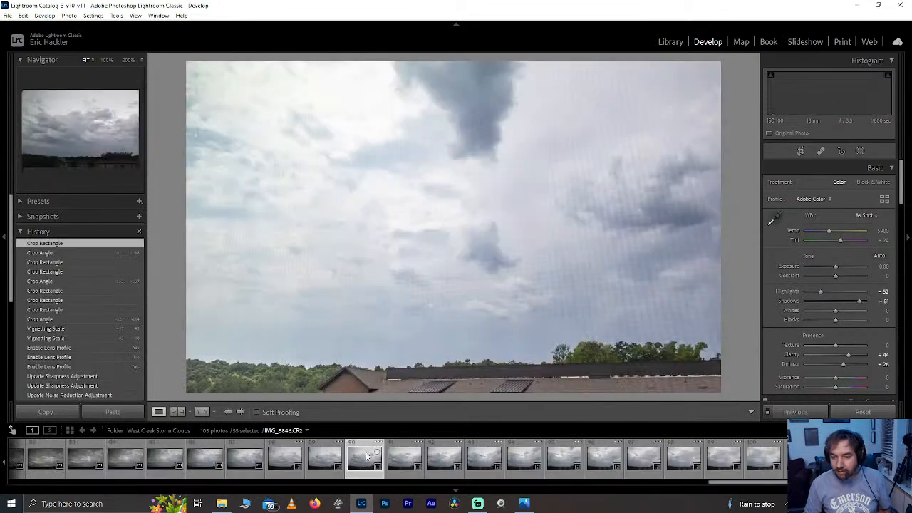
Select the first photo together with photo 56 and synchronize all develop settings, including the crop and Mask 1, from the first photo.
{"action": "scroll", "coordinate": [364, 462], "scroll_direction": "up", "scroll_amount": 10}
{"action": "left_click", "coordinate": [29, 457]}
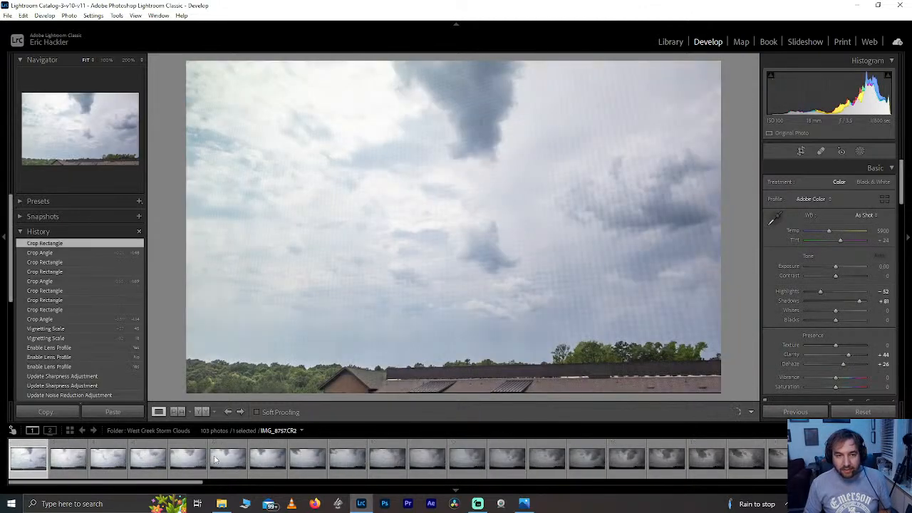
{"action": "scroll", "coordinate": [237, 463], "scroll_direction": "down", "scroll_amount": 5}
{"action": "scroll", "coordinate": [237, 465], "scroll_direction": "down", "scroll_amount": 10}
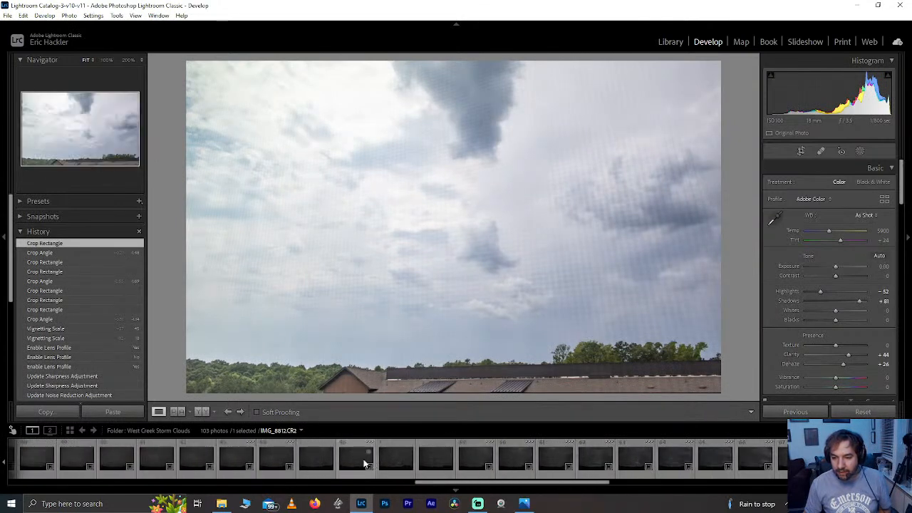
{"action": "left_click", "coordinate": [362, 459], "text": "ctrl"}
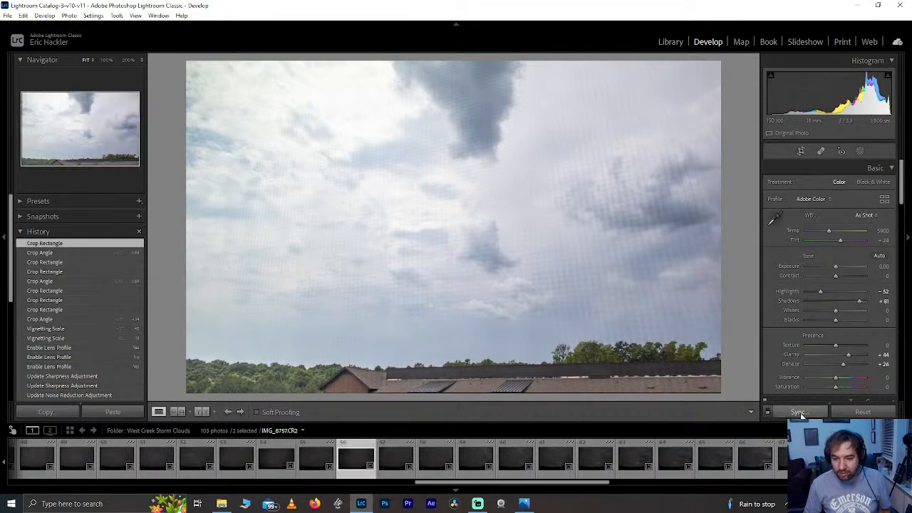
{"action": "left_click_drag", "start_coordinate": [512, 486], "coordinate": [23, 462]}
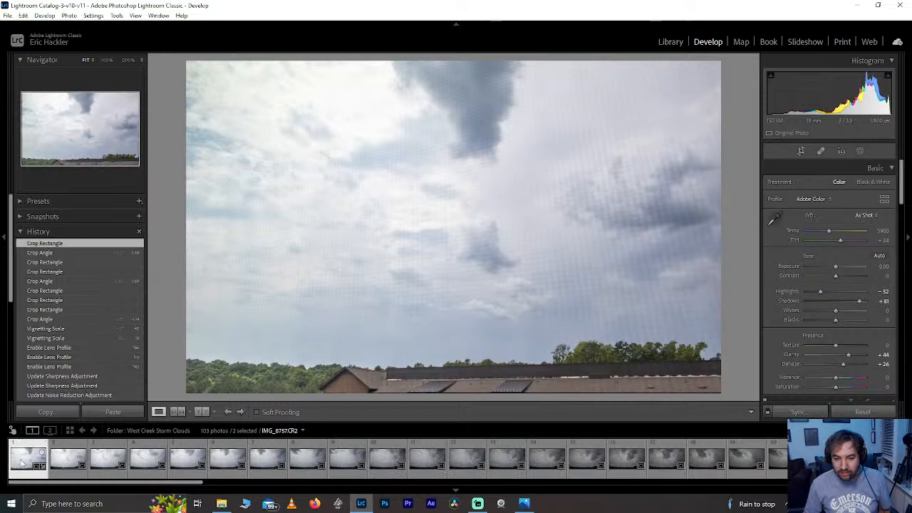
{"action": "left_click", "coordinate": [797, 412]}
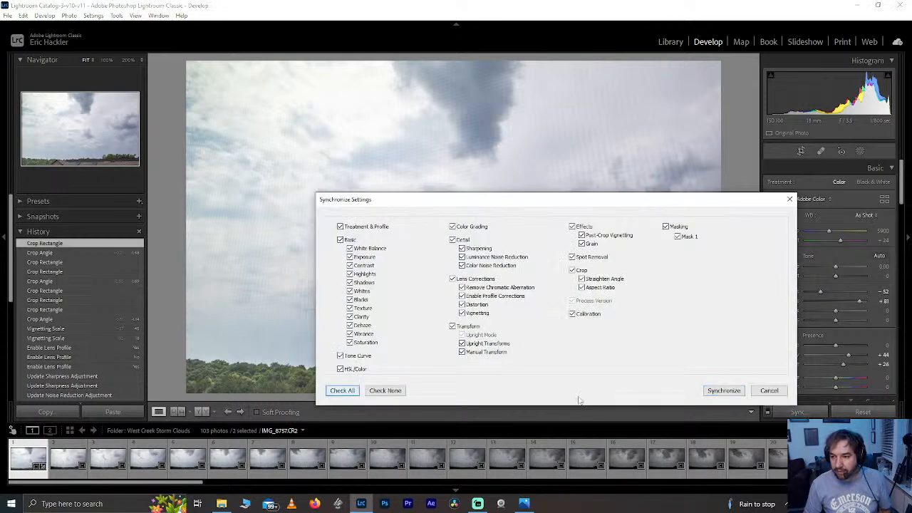
{"action": "left_click", "coordinate": [723, 391]}
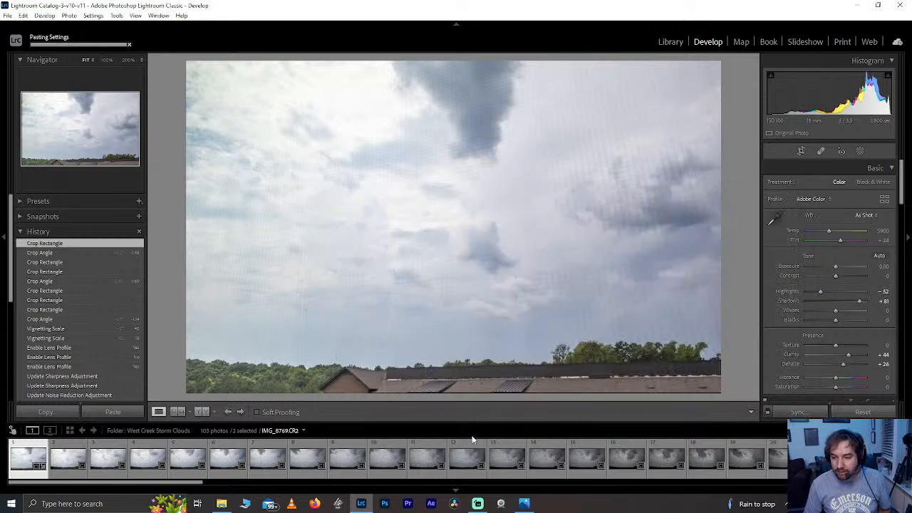
Open the synchronized dark photo IMG_8812.CR2, try resetting its Highlights to 0 and undo that change.
{"action": "scroll", "coordinate": [460, 457], "scroll_direction": "down", "scroll_amount": 8}
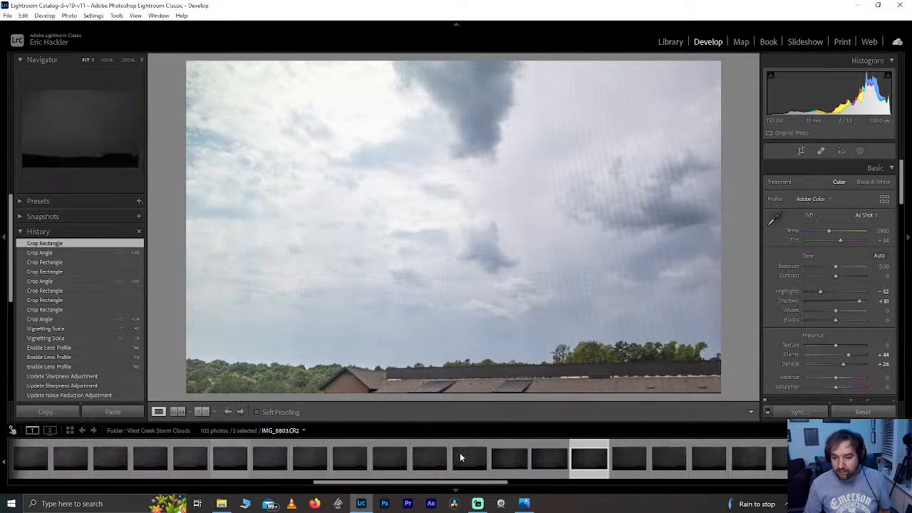
{"action": "left_click", "coordinate": [353, 456]}
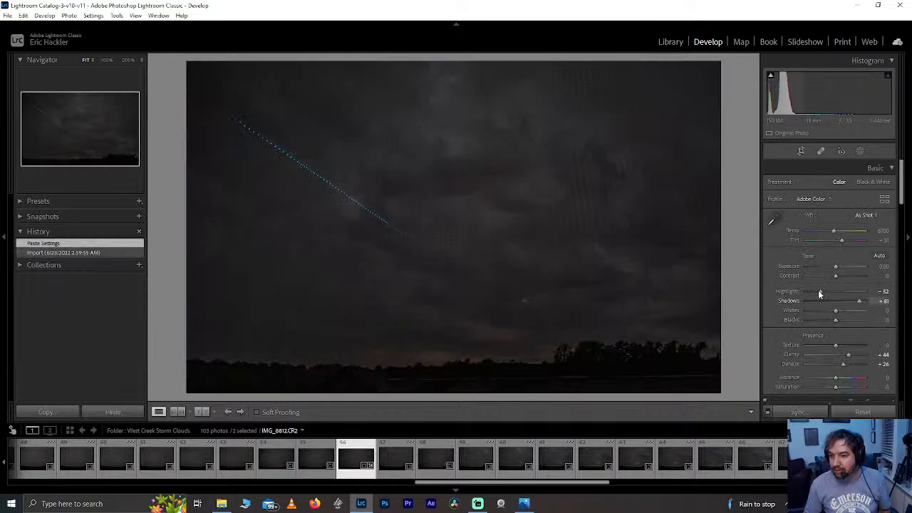
{"action": "double_click", "coordinate": [820, 292]}
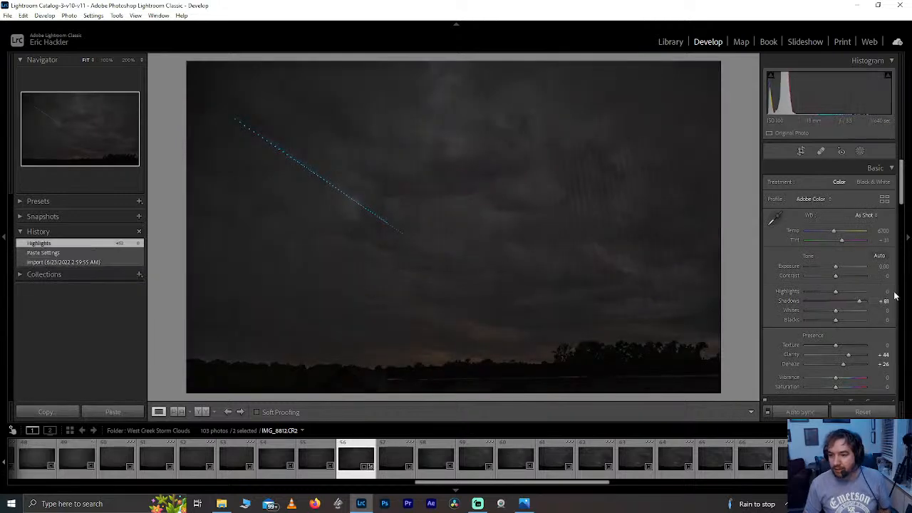
{"action": "key", "text": "ctrl+z"}
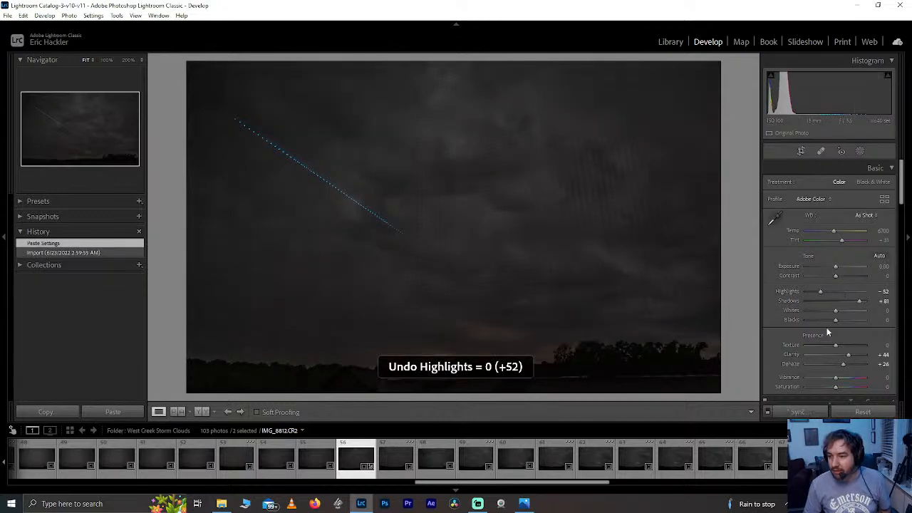
Try a higher Exposure and a Texture of +100 on the dark photo, reverting each.
{"action": "left_click_drag", "start_coordinate": [836, 267], "coordinate": [846, 269]}
{"action": "double_click", "coordinate": [845, 268]}
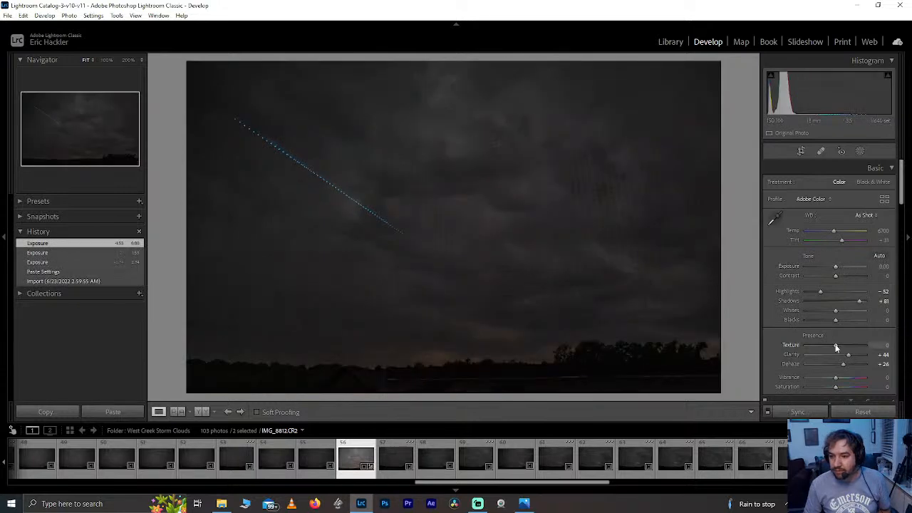
{"action": "left_click_drag", "start_coordinate": [837, 347], "coordinate": [866, 346]}
{"action": "key", "text": "ctrl+z"}
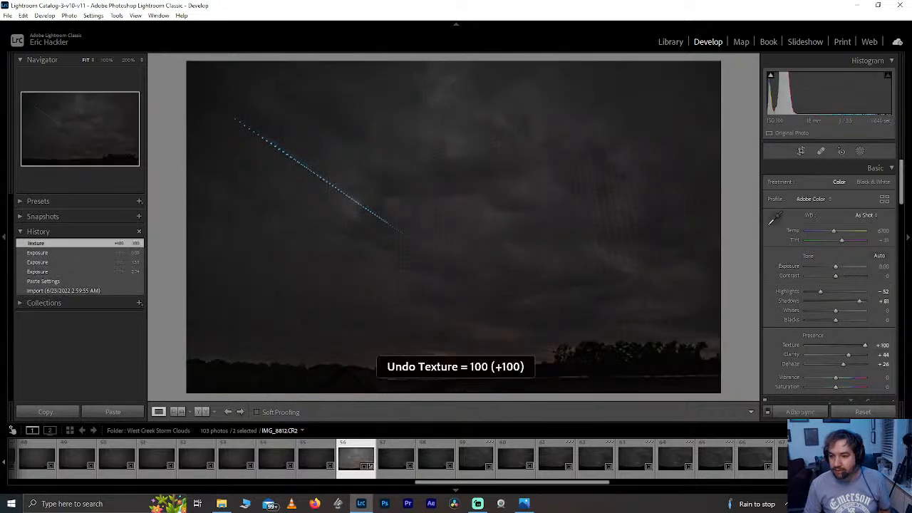
Compare dark photo 56 with its unedited neighbours, photos 55 and 57.
{"action": "left_click", "coordinate": [314, 453]}
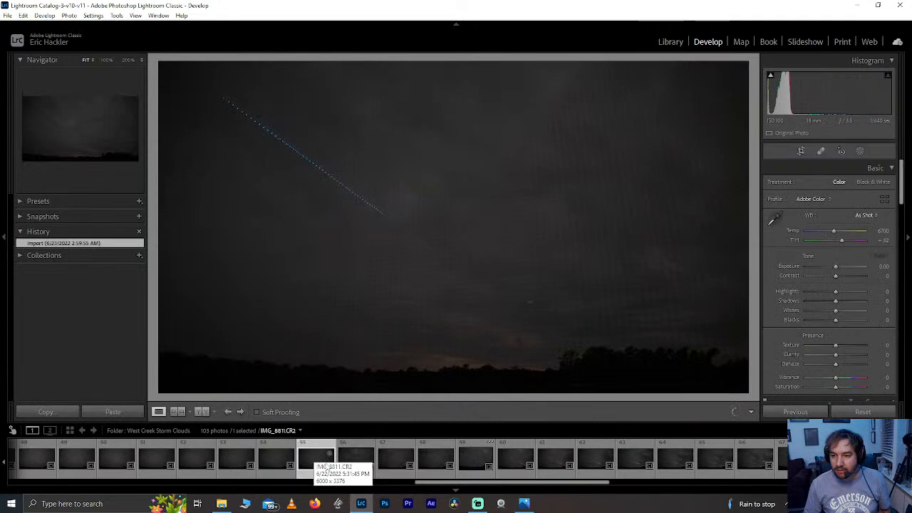
{"action": "left_click", "coordinate": [360, 458]}
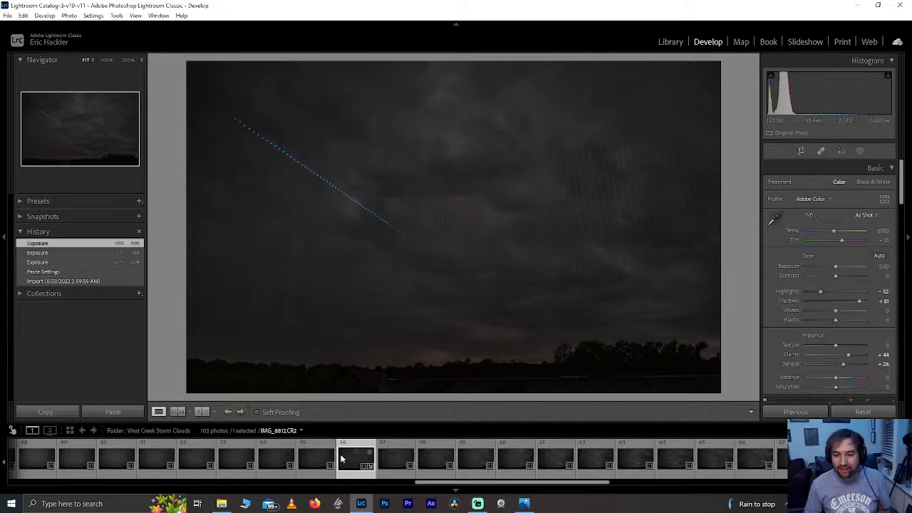
{"action": "left_click", "coordinate": [387, 454]}
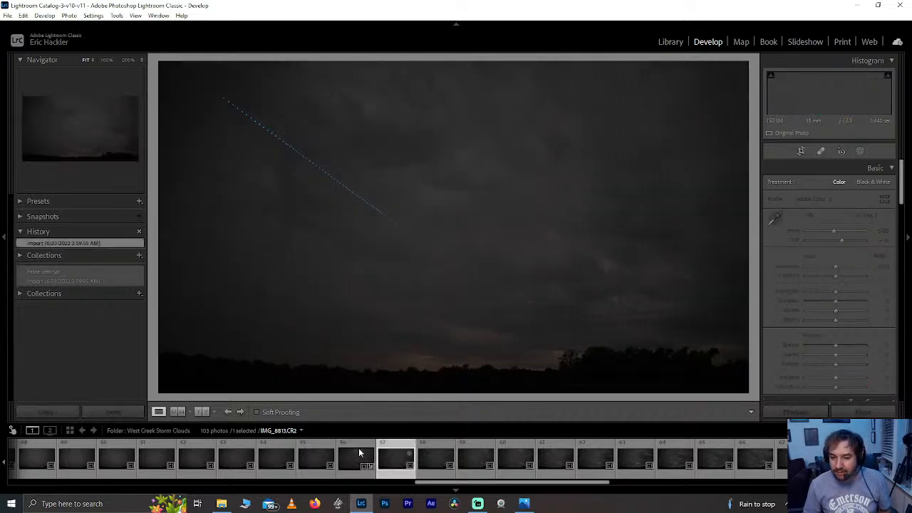
{"action": "left_click", "coordinate": [353, 457]}
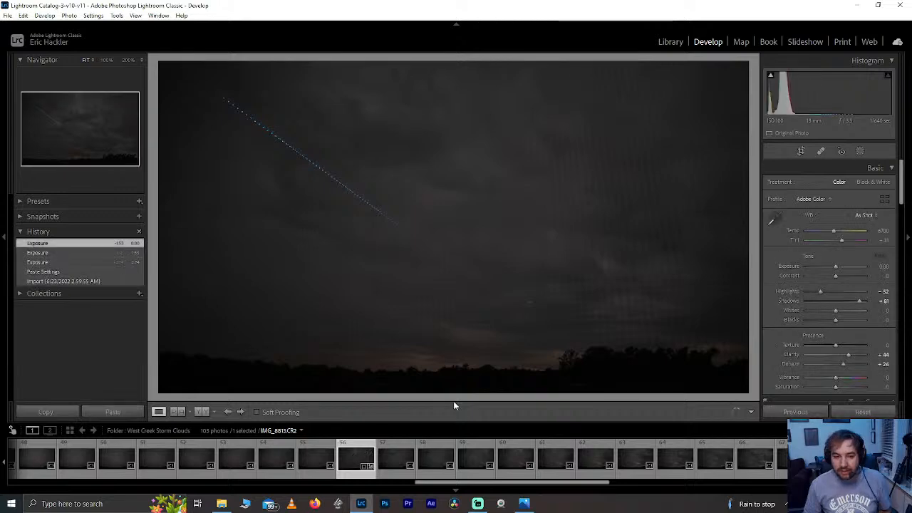
Try raising the Exposure of photo 56 to +1.13 twice, resetting it to 0 each time.
{"action": "left_click", "coordinate": [843, 267]}
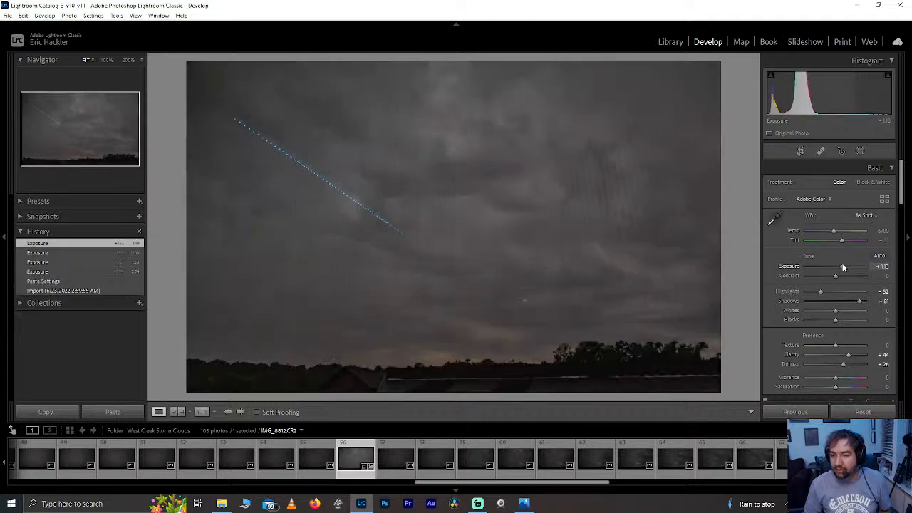
{"action": "double_click", "coordinate": [844, 267]}
{"action": "left_click", "coordinate": [844, 267]}
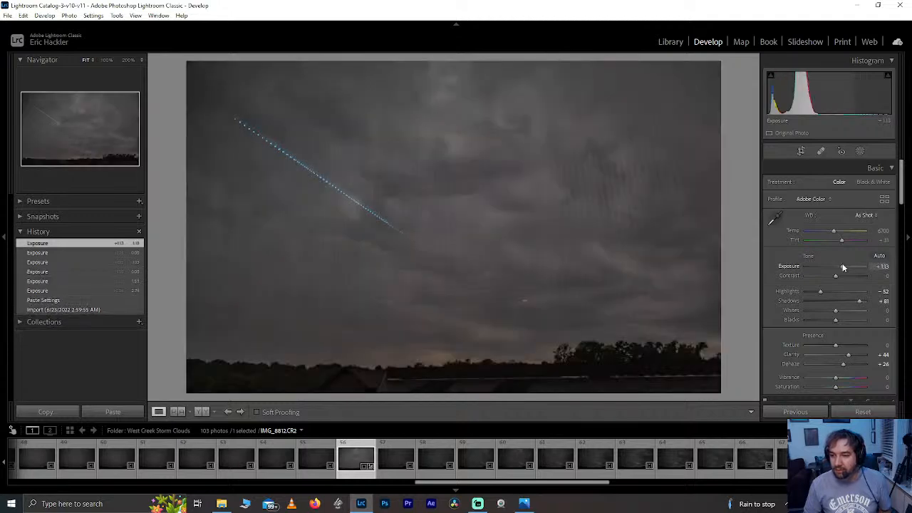
{"action": "double_click", "coordinate": [844, 268]}
Raise the Orange and Yellow luminance of photo 56 to +100 each.
{"action": "left_click_drag", "start_coordinate": [474, 487], "coordinate": [442, 486]}
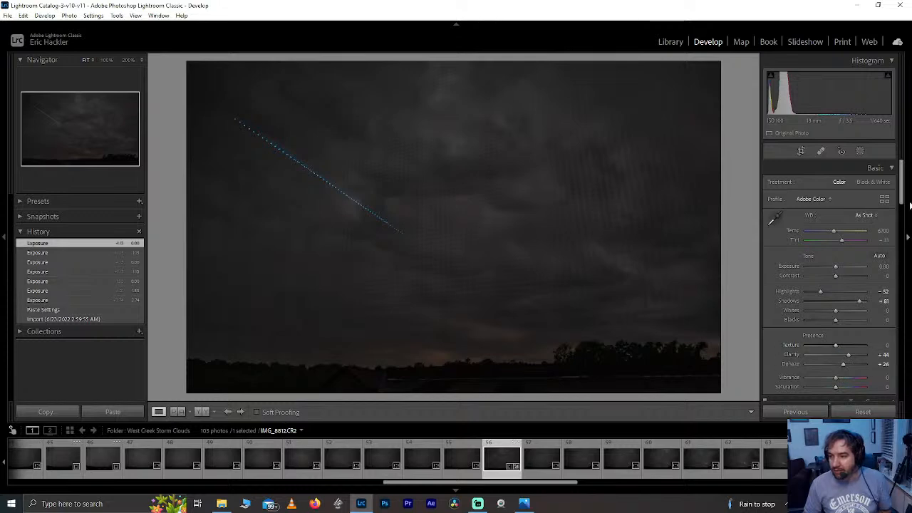
{"action": "left_click_drag", "start_coordinate": [903, 200], "coordinate": [899, 262]}
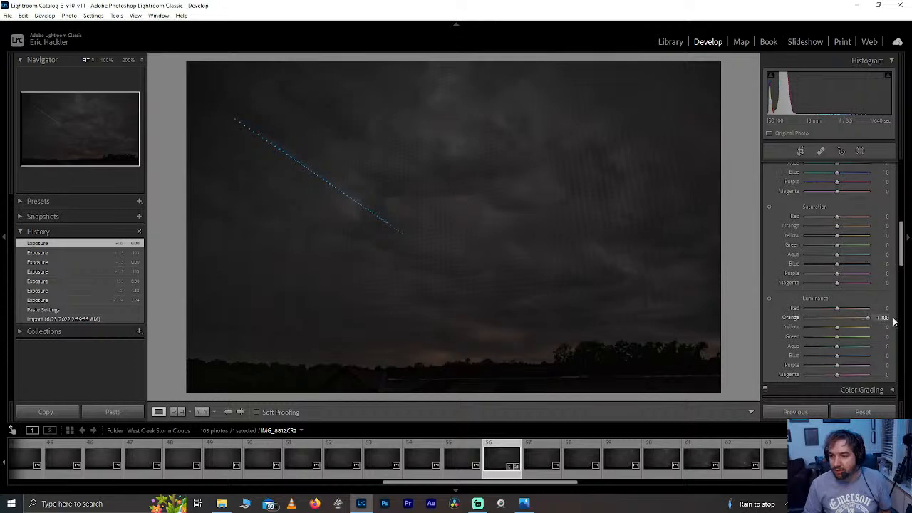
{"action": "left_click_drag", "start_coordinate": [836, 327], "coordinate": [869, 330]}
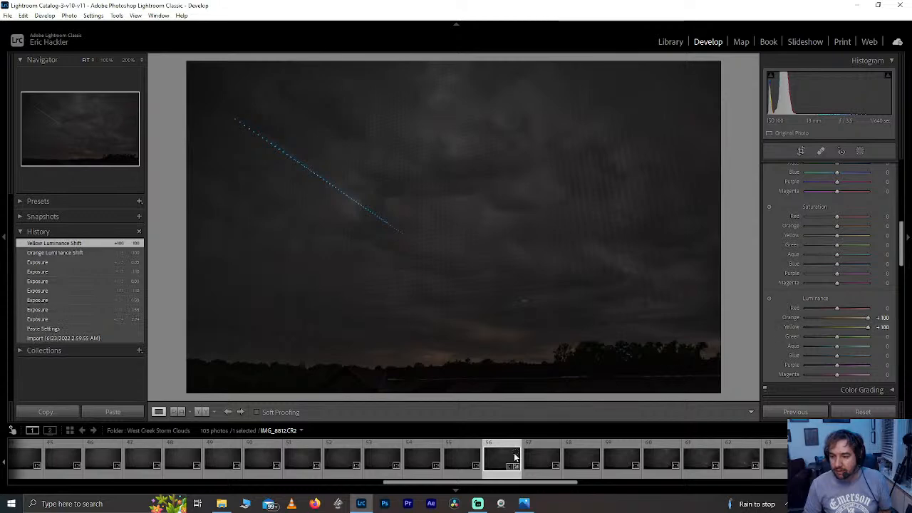
Open the first photo of the sequence and set its Orange luminance to +100 and Yellow luminance to +89.
{"action": "left_click_drag", "start_coordinate": [494, 485], "coordinate": [103, 465]}
{"action": "left_click", "coordinate": [28, 458]}
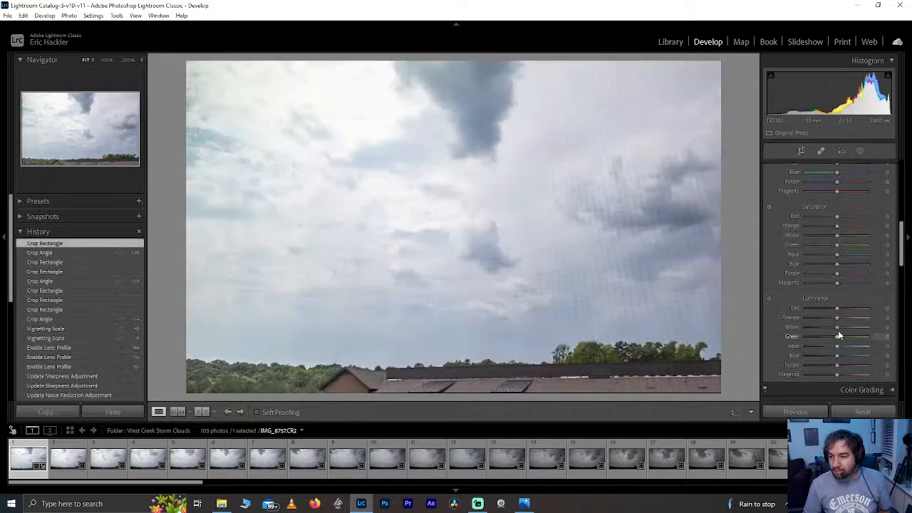
{"action": "left_click_drag", "start_coordinate": [837, 318], "coordinate": [865, 328]}
{"action": "left_click_drag", "start_coordinate": [194, 484], "coordinate": [133, 481]}
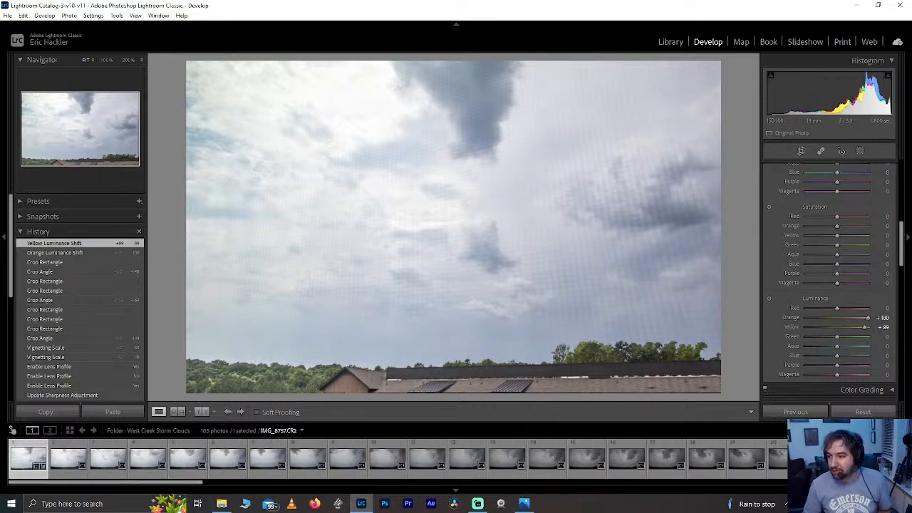
Raise the overall Saturation of the first photo to +58.
{"action": "left_click_drag", "start_coordinate": [901, 247], "coordinate": [903, 233]}
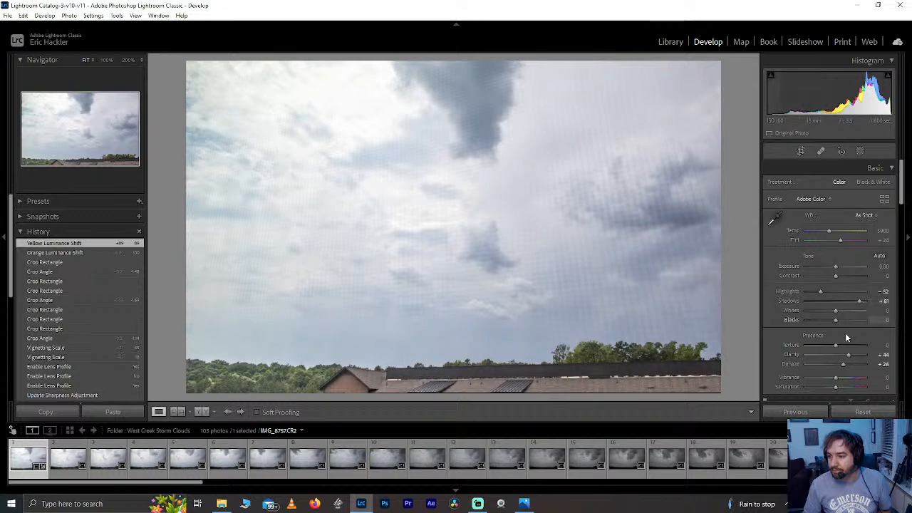
{"action": "left_click_drag", "start_coordinate": [836, 386], "coordinate": [851, 385]}
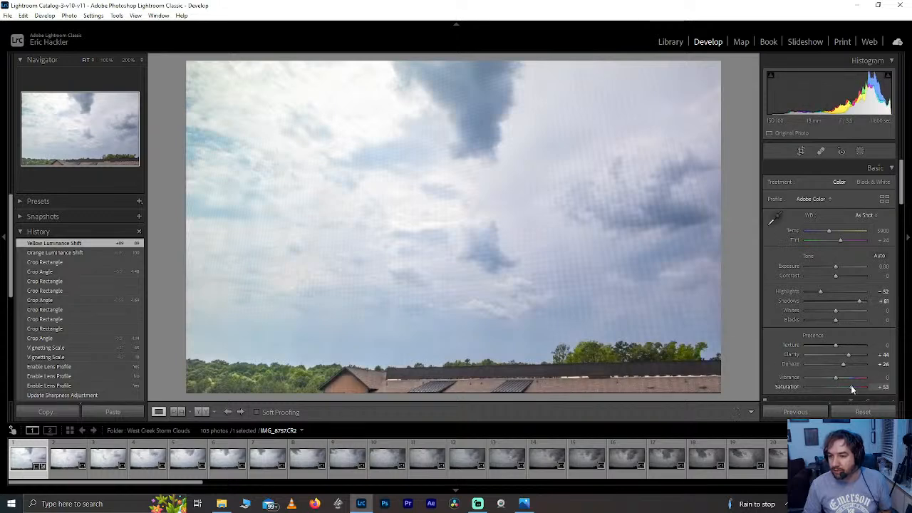
{"action": "left_click_drag", "start_coordinate": [853, 391], "coordinate": [853, 391]}
Add photo 56 to the selection and synchronize the first photo's settings to it, replacing its existing masks.
{"action": "left_click_drag", "start_coordinate": [115, 485], "coordinate": [533, 490]}
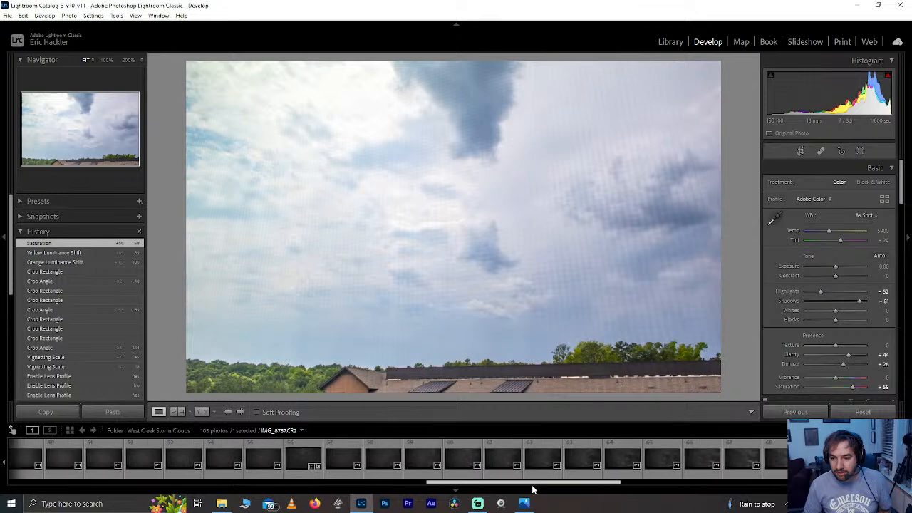
{"action": "left_click", "coordinate": [292, 459], "text": "ctrl"}
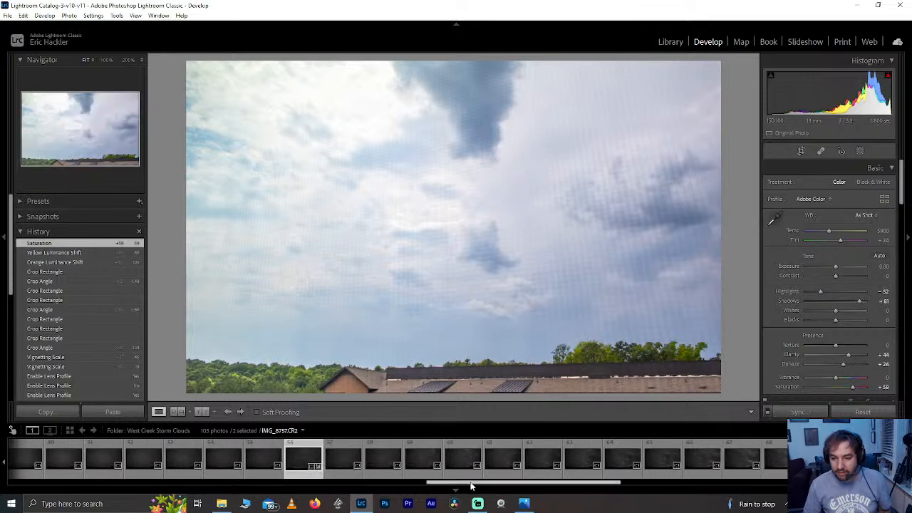
{"action": "left_click_drag", "start_coordinate": [471, 486], "coordinate": [54, 484]}
{"action": "left_click", "coordinate": [797, 412]}
{"action": "left_click", "coordinate": [723, 392]}
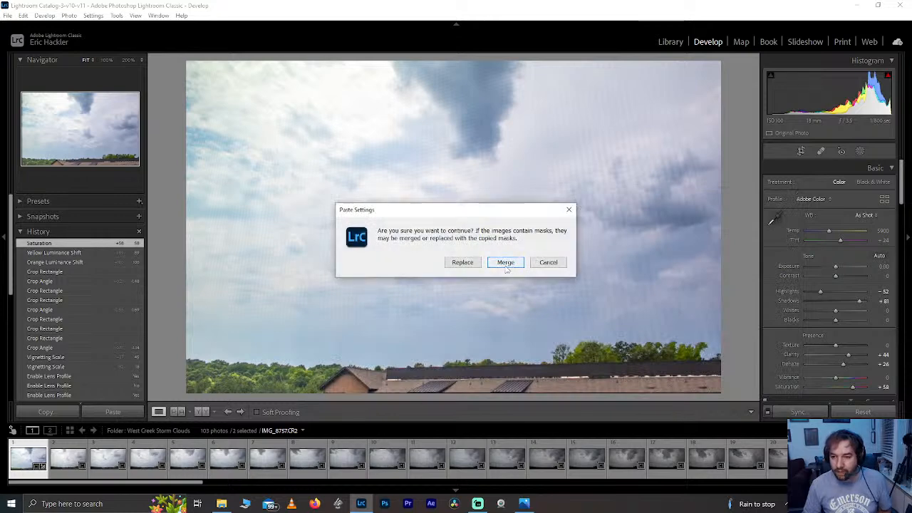
{"action": "left_click", "coordinate": [474, 264]}
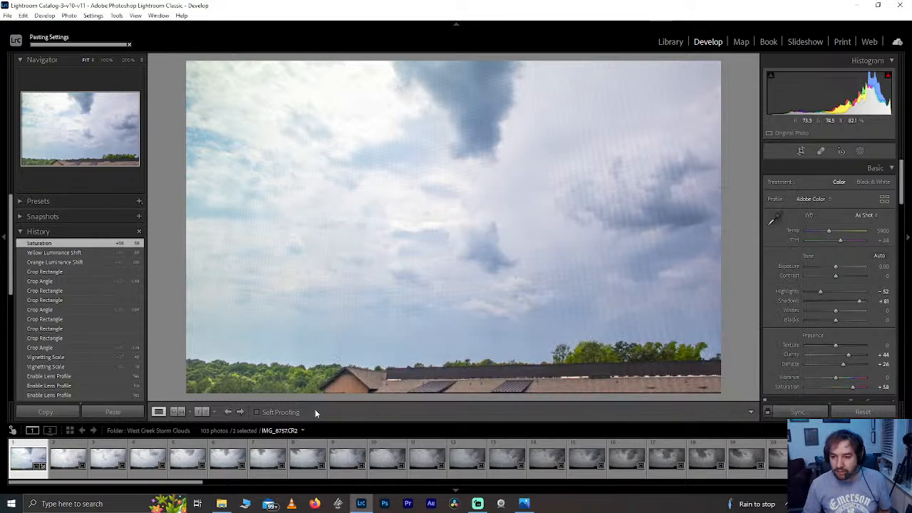
Open photo 56 and compare its pasted settings with the previous Yellow luminance history state, leaving the pasted state active.
{"action": "left_click_drag", "start_coordinate": [117, 483], "coordinate": [534, 483]}
{"action": "left_click", "coordinate": [501, 456]}
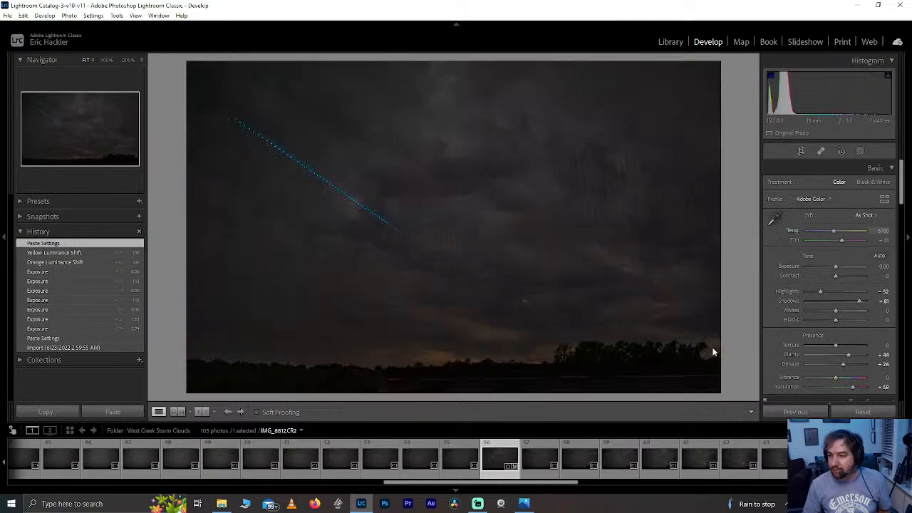
{"action": "left_click", "coordinate": [68, 254]}
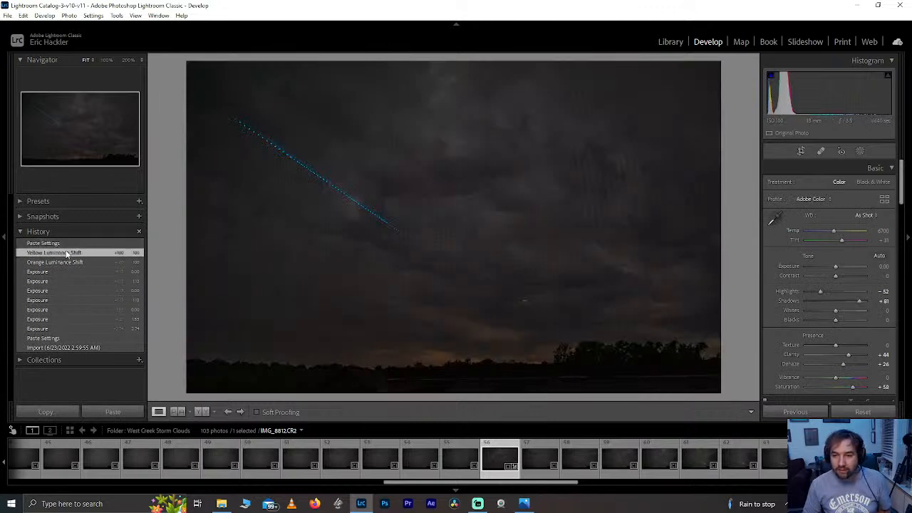
{"action": "left_click", "coordinate": [60, 244]}
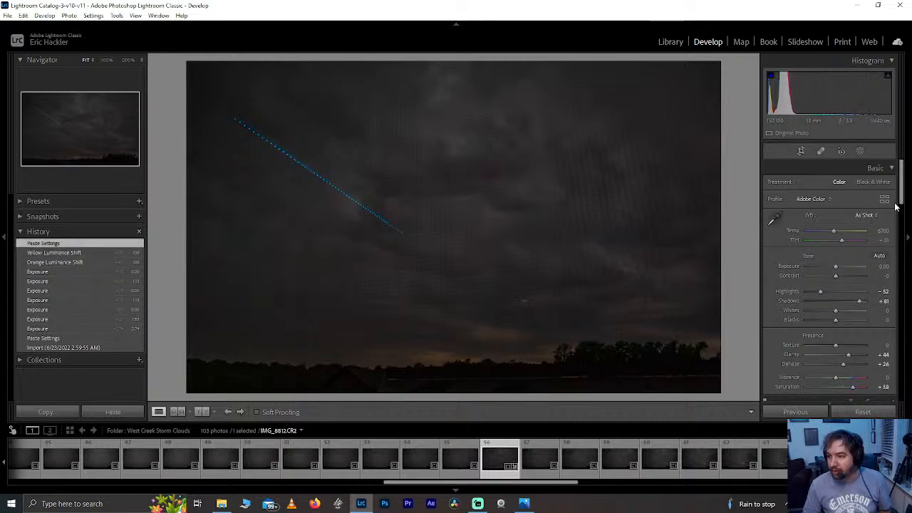
{"action": "scroll", "coordinate": [901, 202], "scroll_direction": "down", "scroll_amount": 10}
{"action": "scroll", "coordinate": [902, 202], "scroll_direction": "up", "scroll_amount": 10}
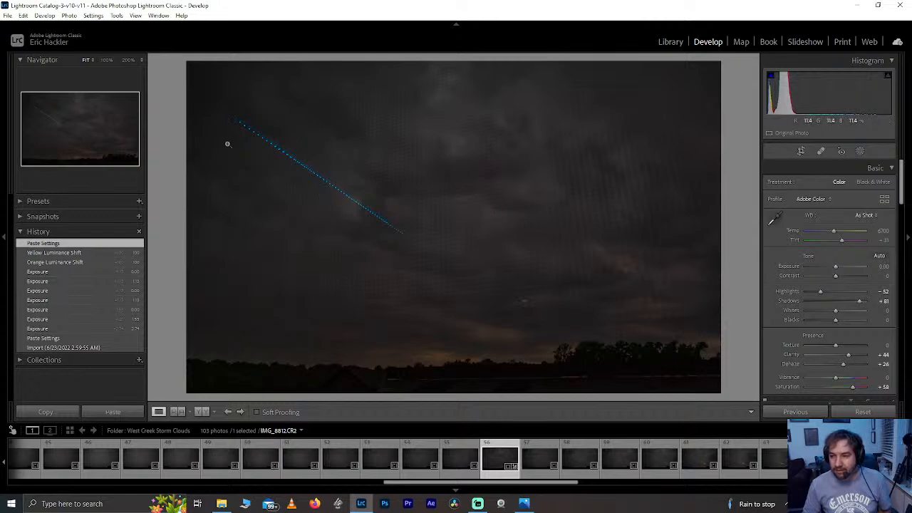
Inspect the blue dotted streak in photo 56 up close and check the same area in the first photo.
{"action": "left_click", "coordinate": [106, 60]}
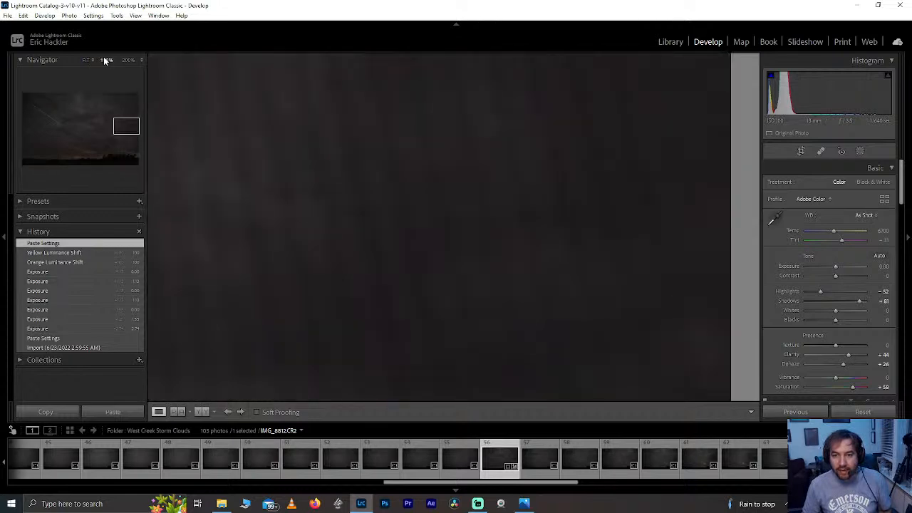
{"action": "left_click", "coordinate": [141, 61]}
{"action": "left_click", "coordinate": [106, 113]}
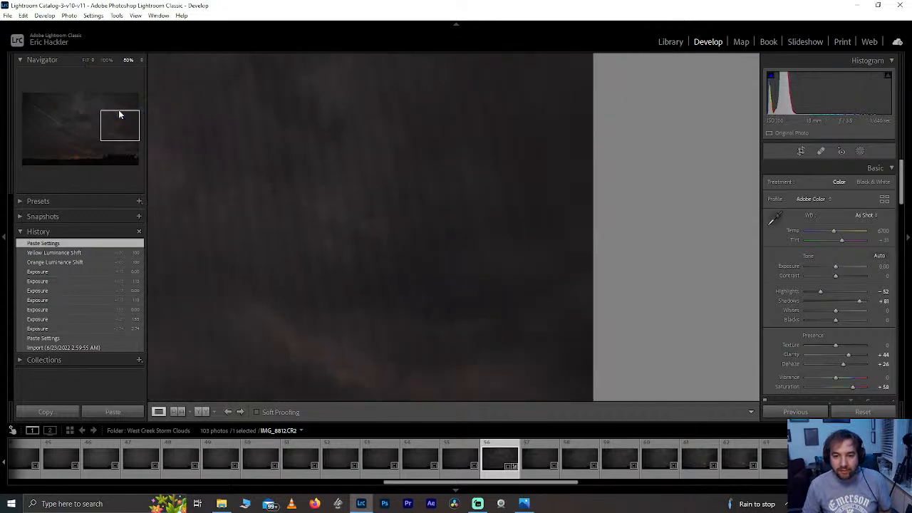
{"action": "mouse_move", "coordinate": [395, 249]}
{"action": "left_mouse_down"}
{"action": "mouse_move", "coordinate": [434, 230]}
{"action": "mouse_move", "coordinate": [442, 281]}
{"action": "mouse_move", "coordinate": [544, 163]}
{"action": "mouse_move", "coordinate": [619, 285]}
{"action": "mouse_move", "coordinate": [599, 249]}
{"action": "left_mouse_up"}
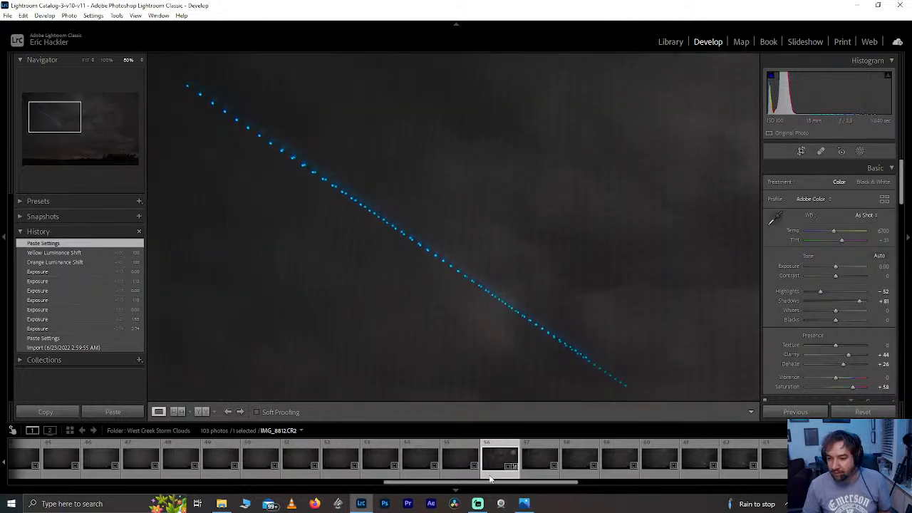
{"action": "left_click_drag", "start_coordinate": [492, 482], "coordinate": [94, 480]}
{"action": "left_click", "coordinate": [23, 458]}
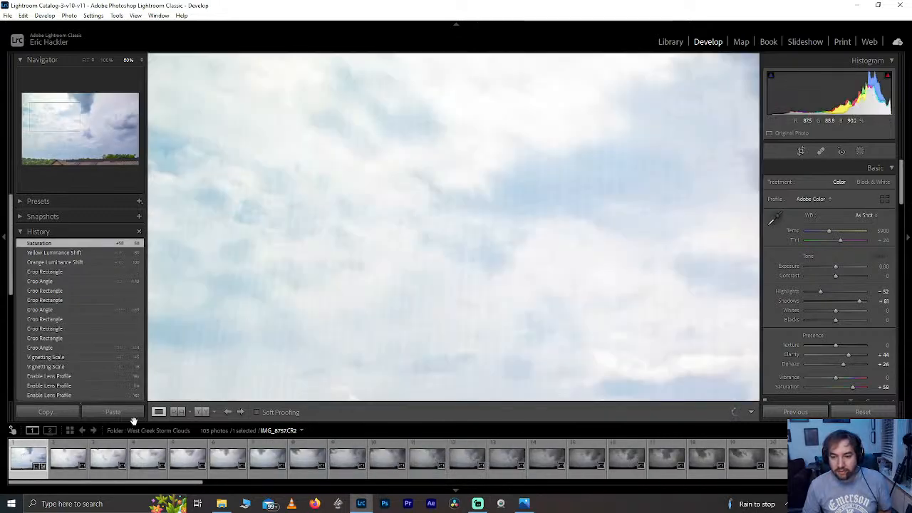
{"action": "left_click_drag", "start_coordinate": [187, 485], "coordinate": [559, 503]}
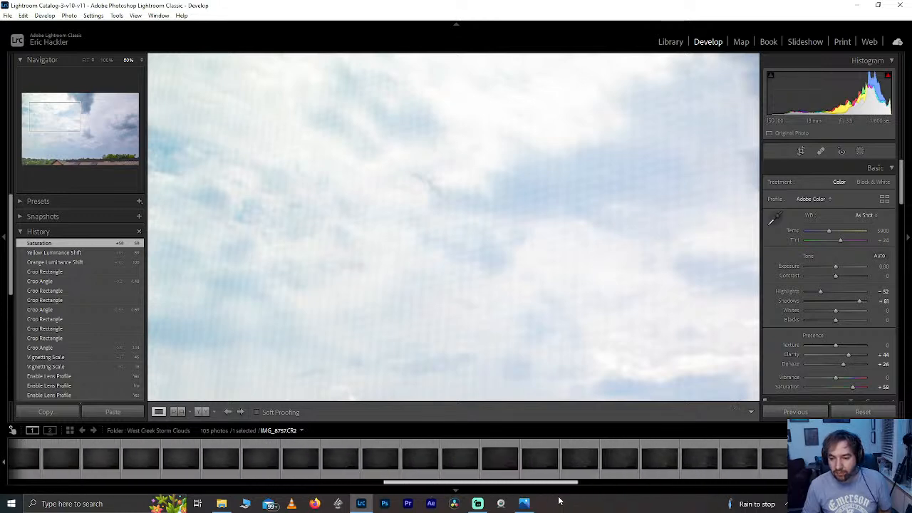
{"action": "left_click", "coordinate": [495, 458]}
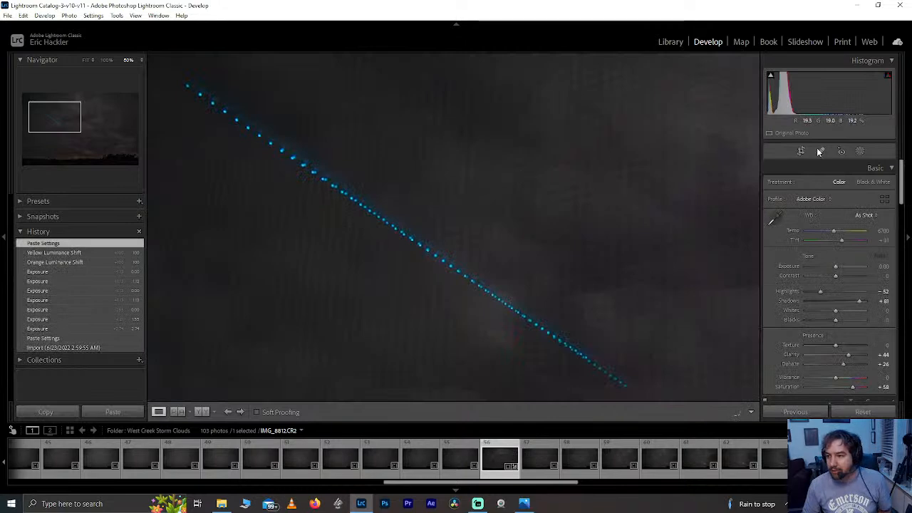
Heal the first blue dot at the upper end of the streak in photo 56, using a brush Size of 32 at 100% zoom.
{"action": "left_click", "coordinate": [820, 151]}
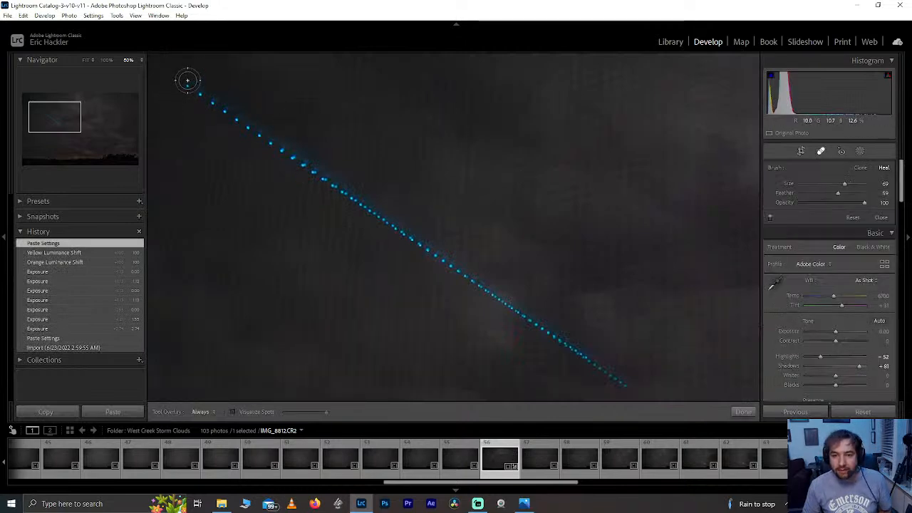
{"action": "left_click", "coordinate": [106, 59]}
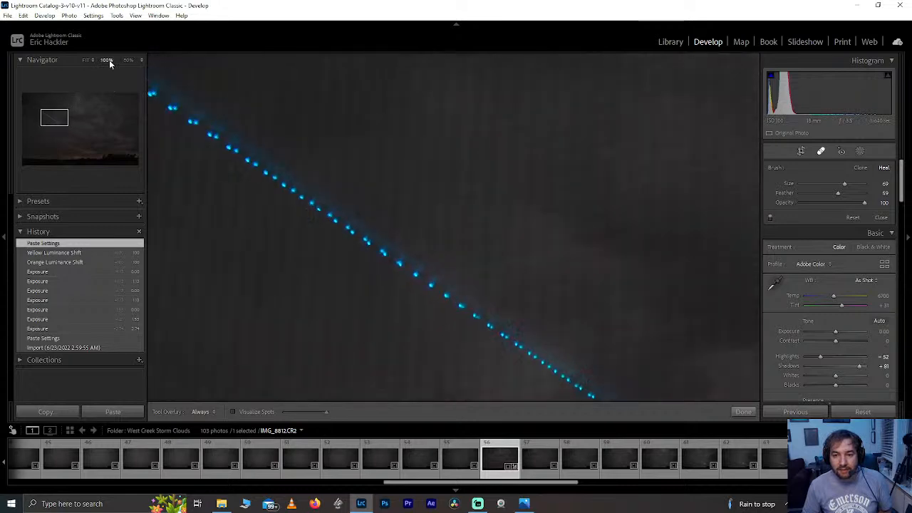
{"action": "left_click_drag", "start_coordinate": [51, 117], "coordinate": [40, 112]}
{"action": "scroll", "coordinate": [285, 79], "scroll_direction": "down", "scroll_amount": 5}
{"action": "scroll", "coordinate": [285, 79], "scroll_direction": "down", "scroll_amount": 3}
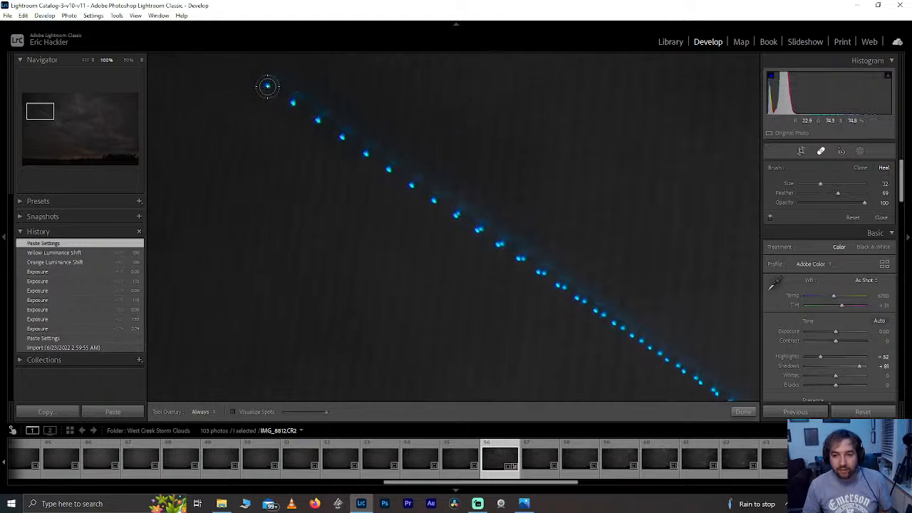
{"action": "left_click", "coordinate": [267, 86]}
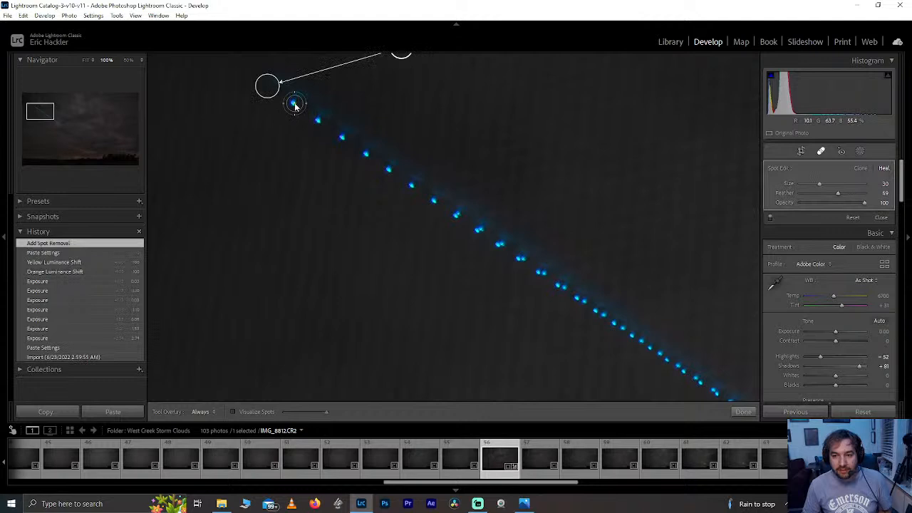
Try healing the third blue dot and relocating its source spot, and undo both changes.
{"action": "left_click", "coordinate": [320, 120]}
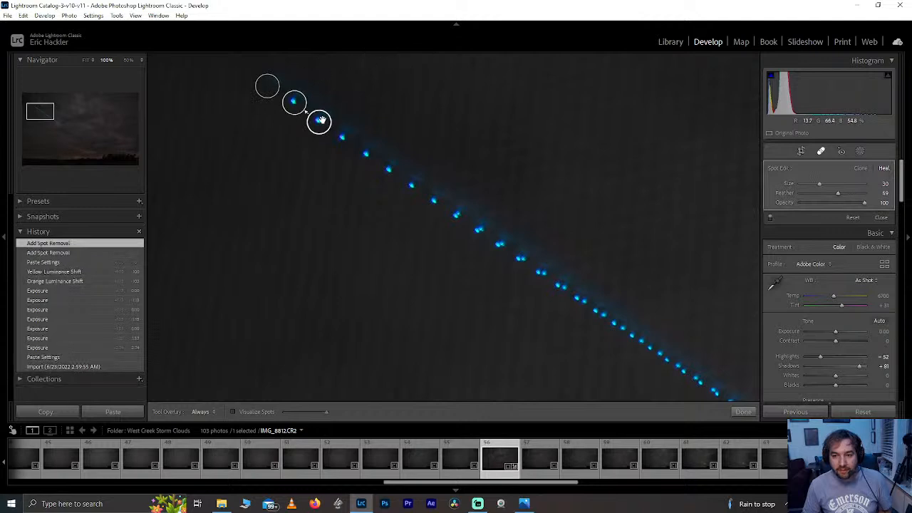
{"action": "left_click_drag", "start_coordinate": [295, 101], "coordinate": [356, 94]}
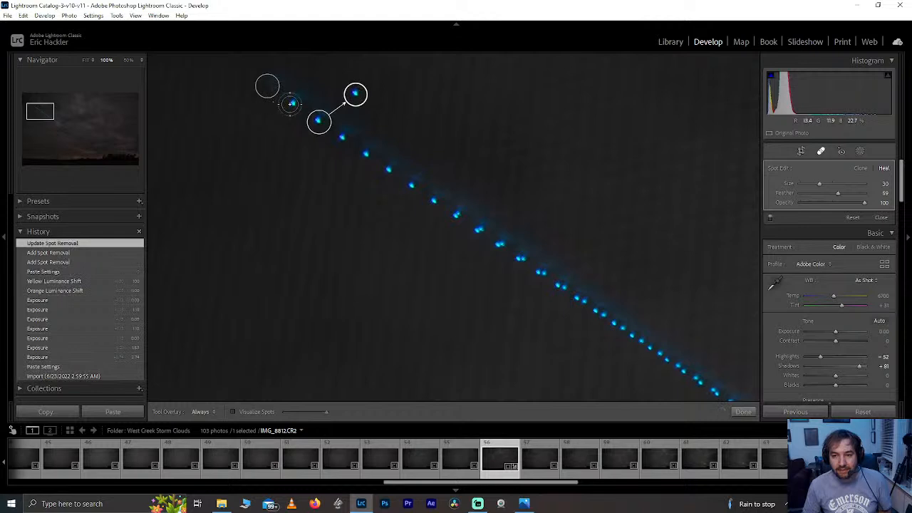
{"action": "key", "text": "ctrl+z"}
{"action": "key", "text": "ctrl+z"}
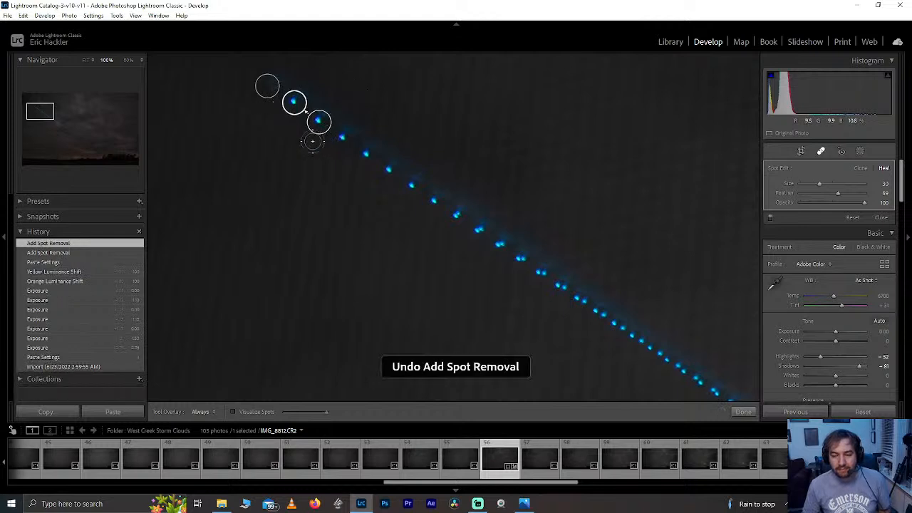
Heal the second, third and fourth blue dots from the streak's upper end at Size 31, moving the fourth spot's source farther below the streak.
{"action": "left_click", "coordinate": [292, 103]}
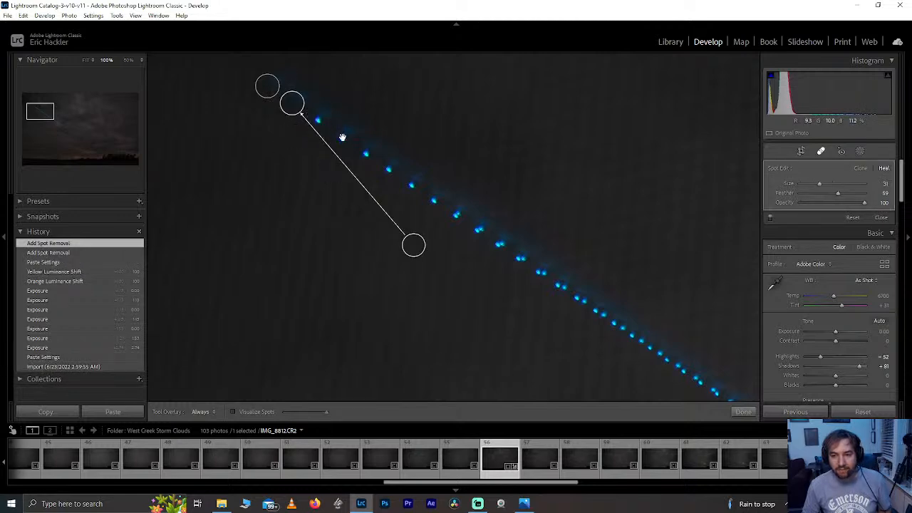
{"action": "left_click", "coordinate": [318, 120]}
{"action": "left_click", "coordinate": [343, 136]}
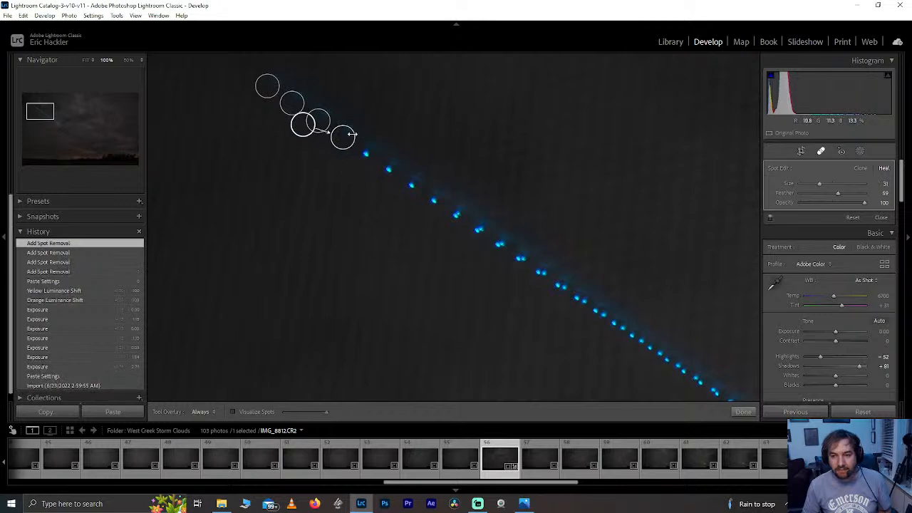
{"action": "left_click_drag", "start_coordinate": [297, 127], "coordinate": [293, 162]}
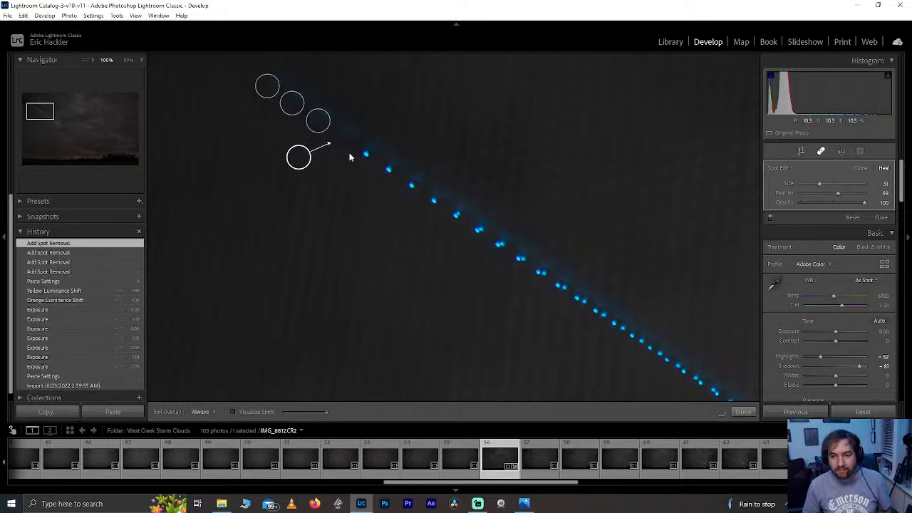
{"action": "left_click_drag", "start_coordinate": [357, 149], "coordinate": [360, 151]}
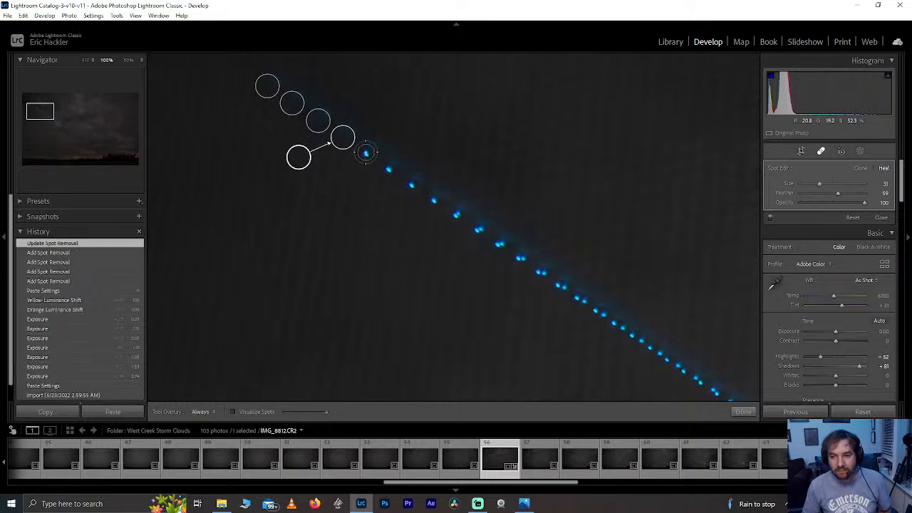
Continue healing down the streak over the fifth through eleventh blue dots, using brush Sizes 35 and 36.
{"action": "left_click", "coordinate": [367, 152]}
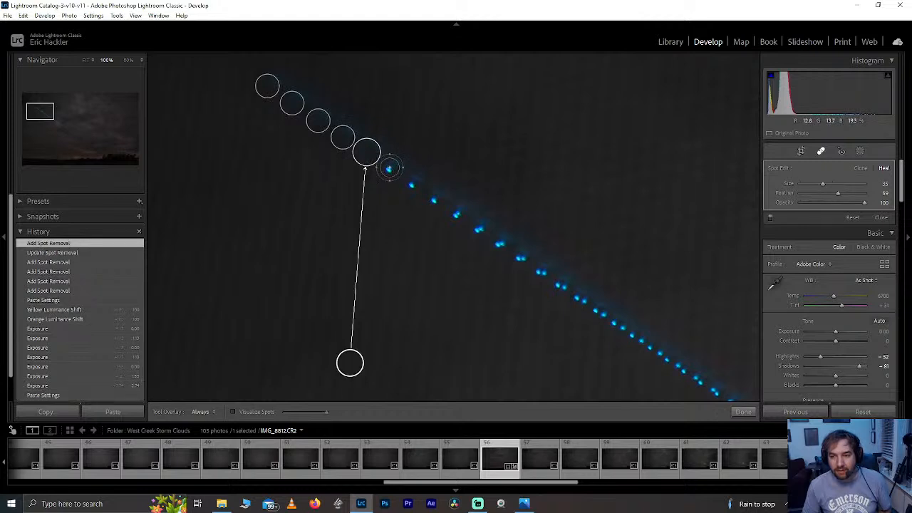
{"action": "left_click", "coordinate": [392, 168]}
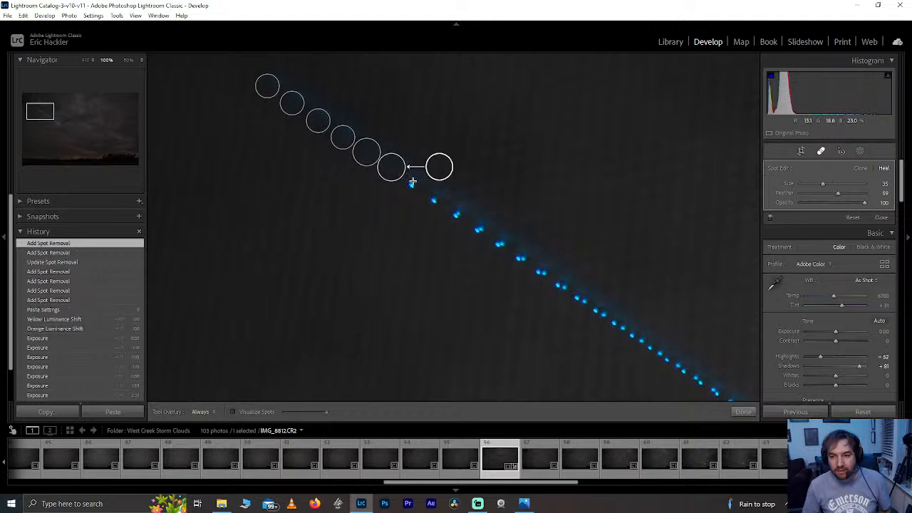
{"action": "left_click", "coordinate": [412, 183]}
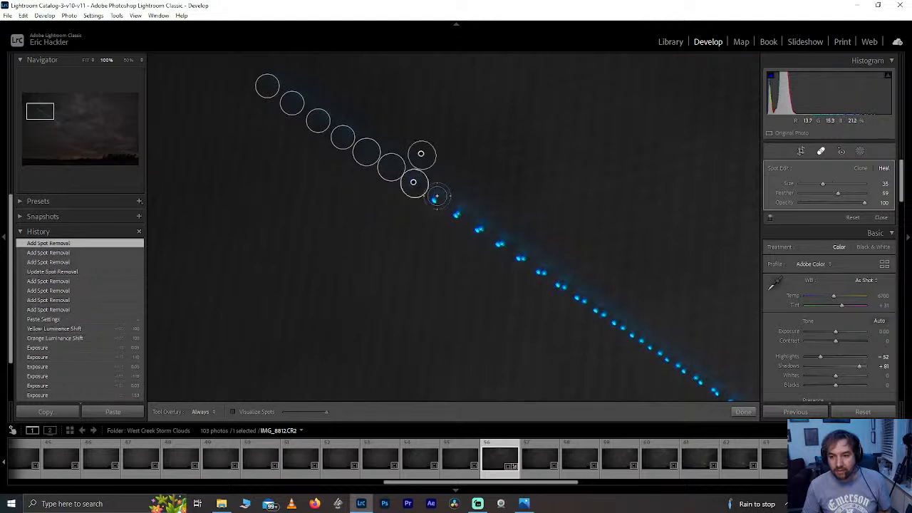
{"action": "left_click", "coordinate": [435, 196]}
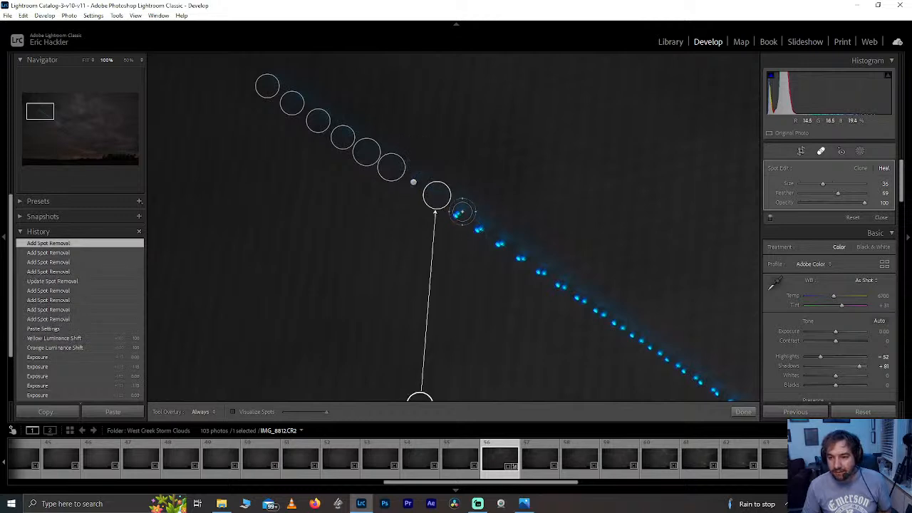
{"action": "left_click", "coordinate": [458, 210]}
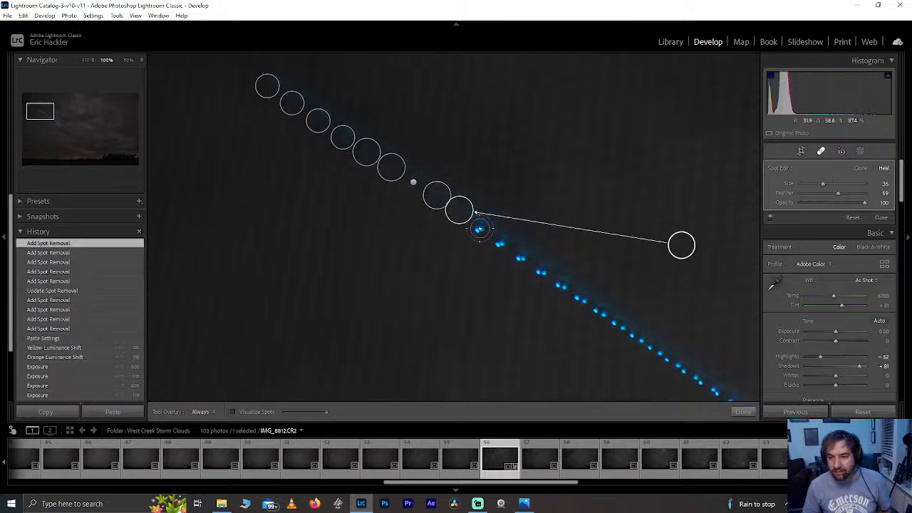
{"action": "left_click", "coordinate": [479, 227]}
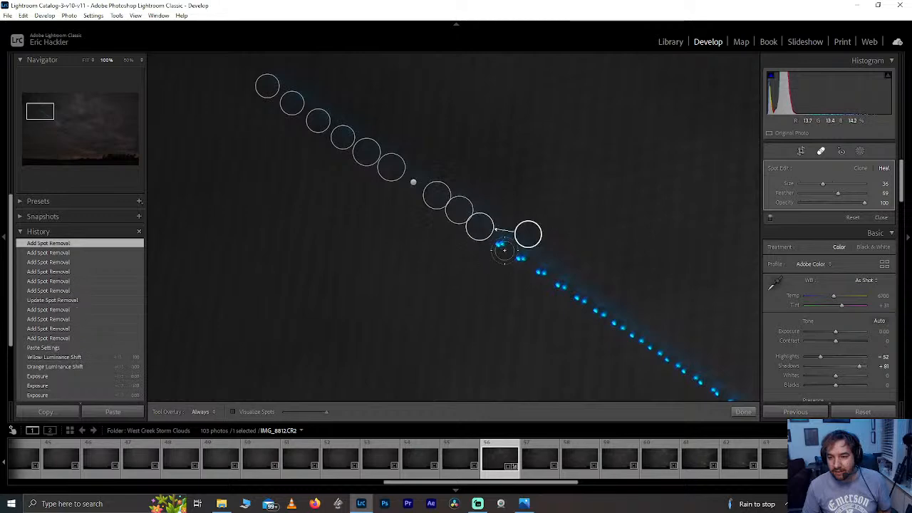
{"action": "left_click", "coordinate": [500, 240]}
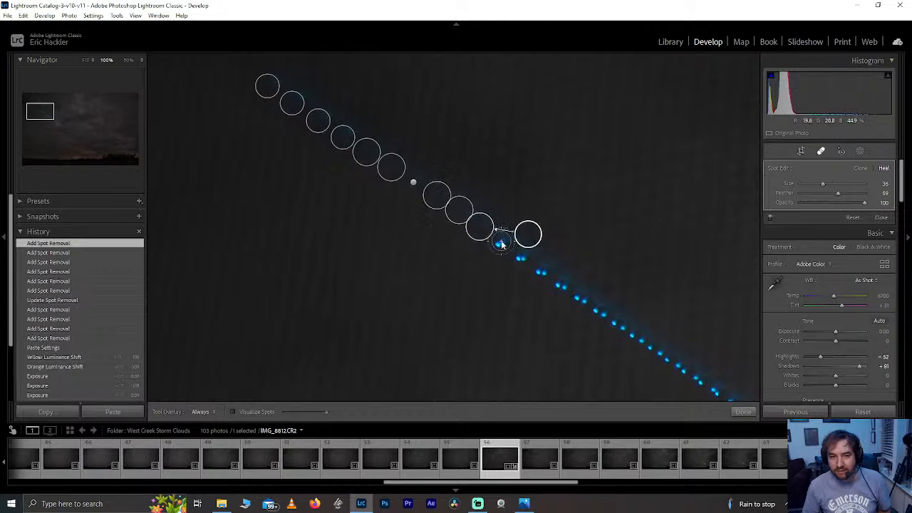
Heal the next three pairs of blue dots at Size 36, relocating the middle spot's source to clear sky below the streak.
{"action": "left_click", "coordinate": [521, 258]}
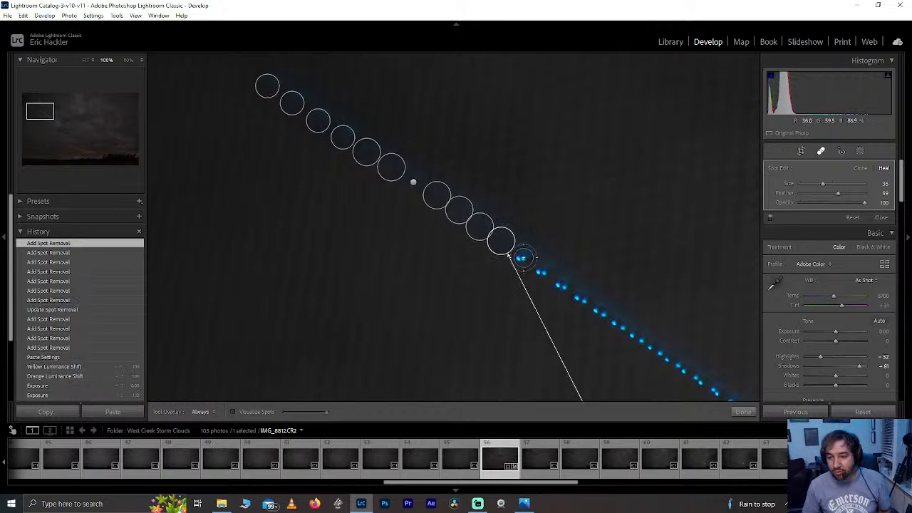
{"action": "left_click", "coordinate": [545, 270]}
{"action": "left_click", "coordinate": [545, 272]}
{"action": "left_click_drag", "start_coordinate": [581, 298], "coordinate": [487, 316]}
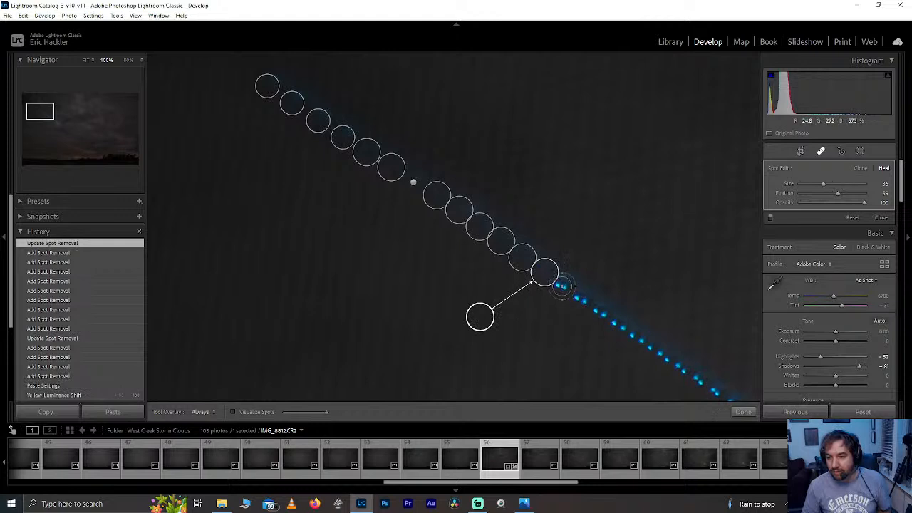
{"action": "left_click", "coordinate": [562, 288]}
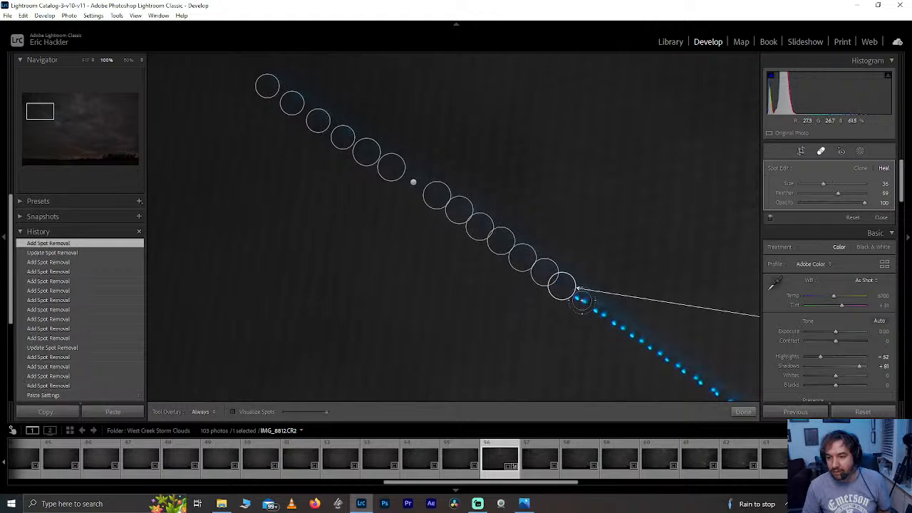
Heal the following dot pair, relocate its source above the streak, and replace that spot with a new one at Size 36.
{"action": "left_click", "coordinate": [582, 299]}
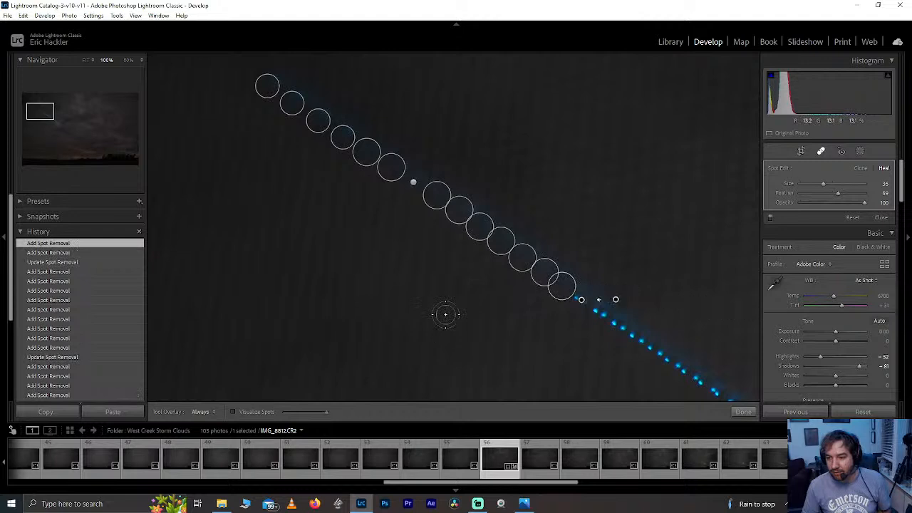
{"action": "left_click_drag", "start_coordinate": [625, 302], "coordinate": [628, 271]}
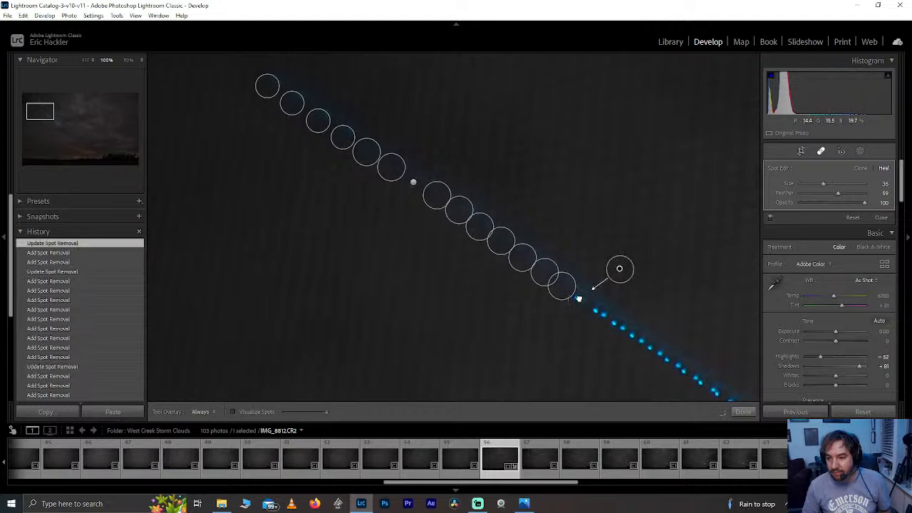
{"action": "left_click_drag", "start_coordinate": [579, 298], "coordinate": [578, 298]}
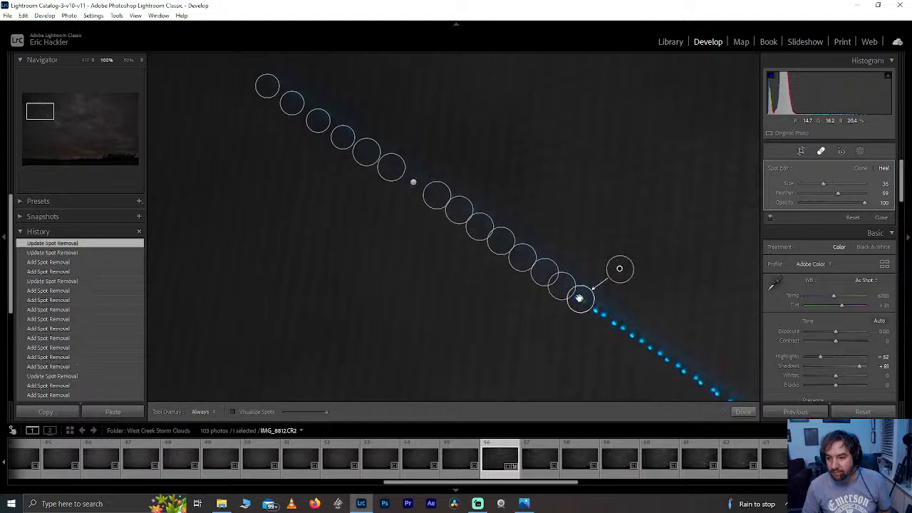
{"action": "key", "text": "Delete"}
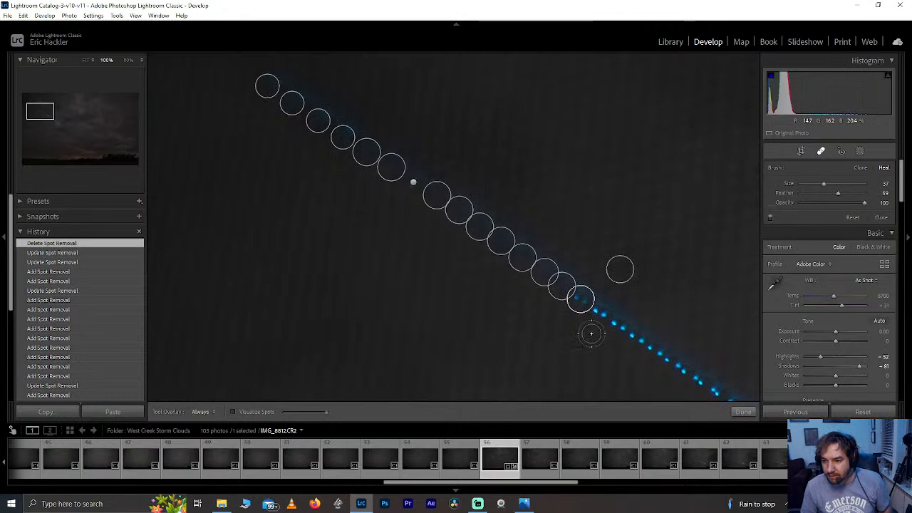
{"action": "left_click", "coordinate": [581, 300]}
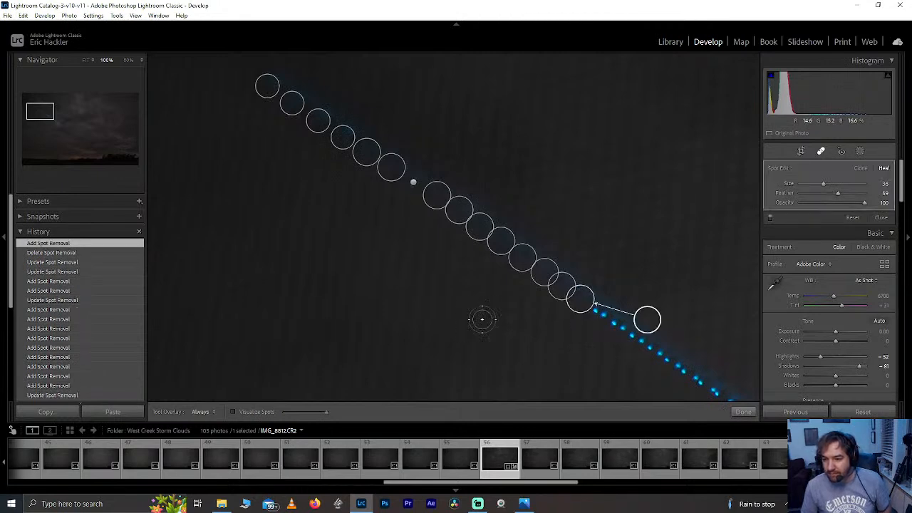
Heal the next three sections of the streak at Size 39 and move their source spots into clear sky away from the dots.
{"action": "left_click", "coordinate": [599, 313]}
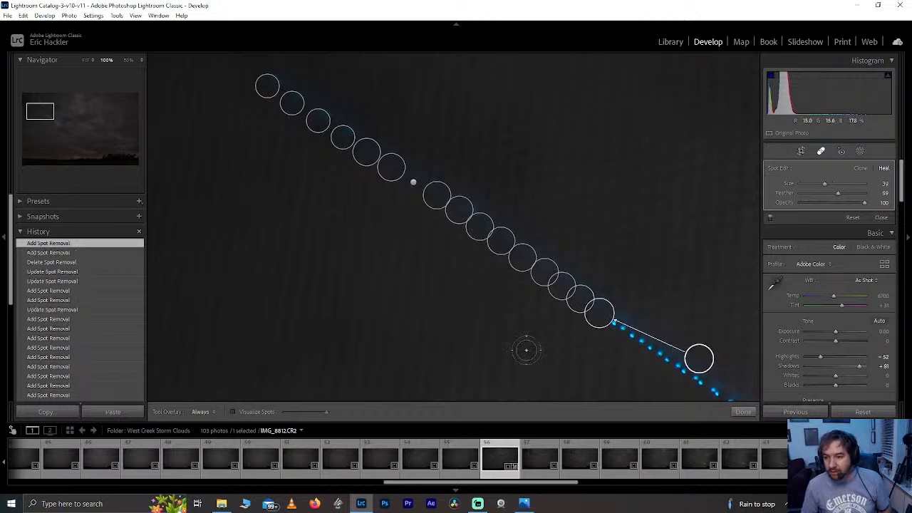
{"action": "left_click", "coordinate": [43, 114]}
{"action": "mouse_move", "coordinate": [42, 114]}
{"action": "left_mouse_down"}
{"action": "mouse_move", "coordinate": [62, 125]}
{"action": "mouse_move", "coordinate": [48, 119]}
{"action": "left_mouse_up"}
{"action": "left_click_drag", "start_coordinate": [480, 166], "coordinate": [492, 109]}
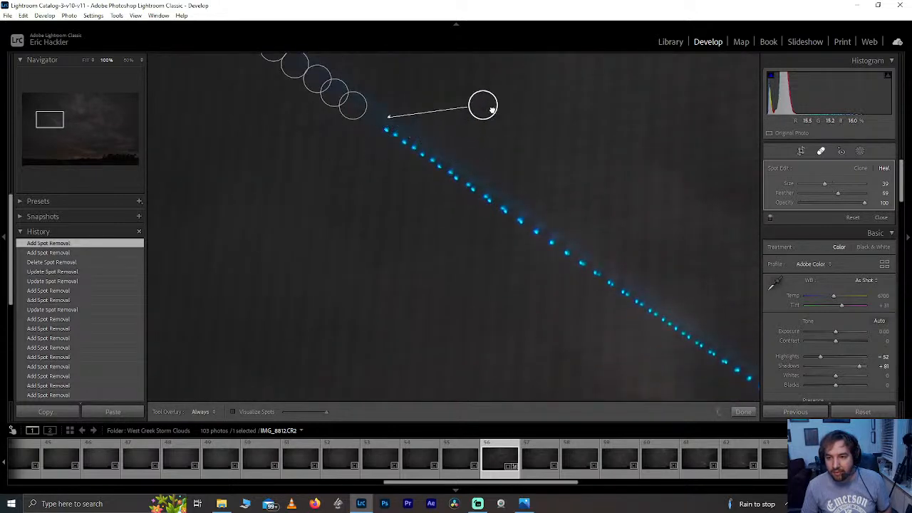
{"action": "left_click", "coordinate": [391, 132]}
{"action": "left_click_drag", "start_coordinate": [319, 100], "coordinate": [308, 150]}
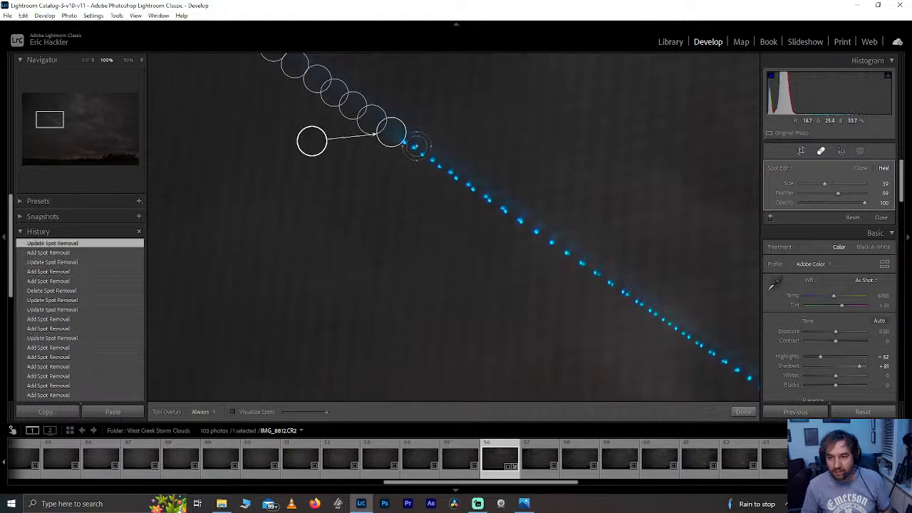
{"action": "left_click", "coordinate": [410, 145]}
{"action": "left_click_drag", "start_coordinate": [388, 115], "coordinate": [456, 102]}
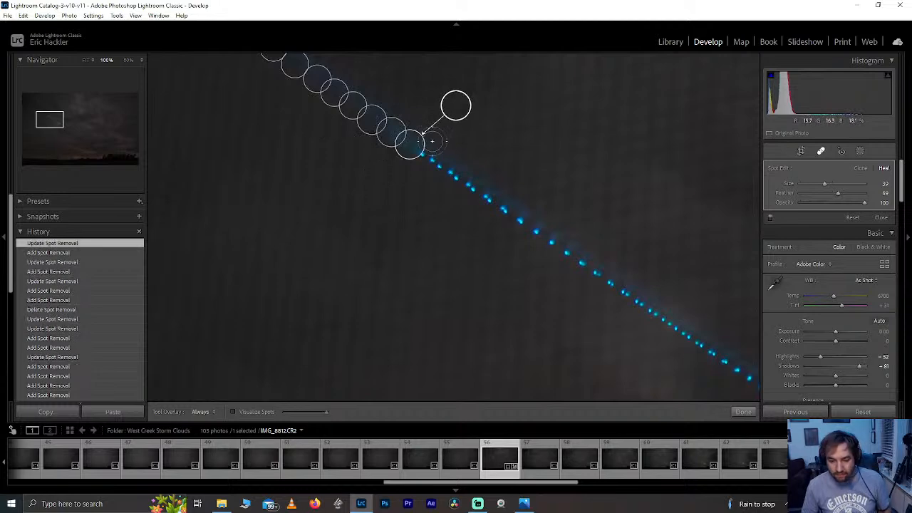
Heal the long lower part of the streak with one continuous brush stroke running from its lower end up towards the healed spots.
{"action": "left_click", "coordinate": [49, 123]}
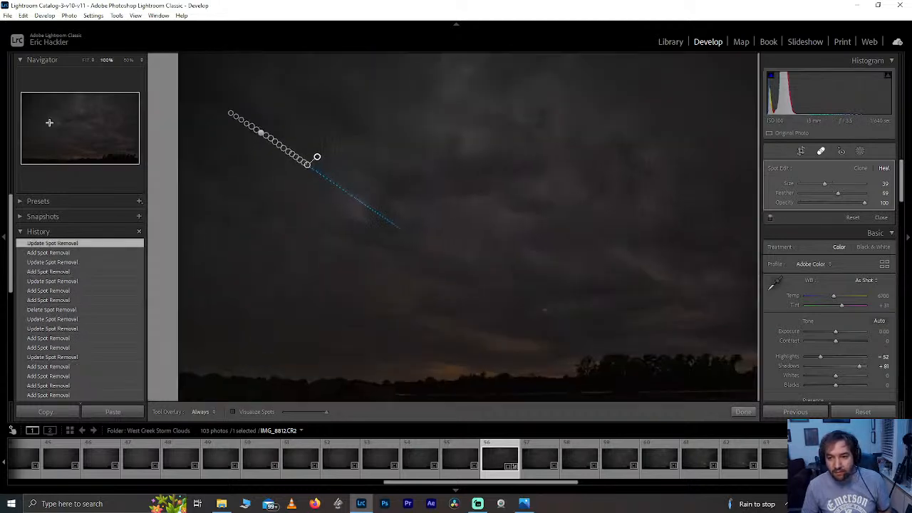
{"action": "left_click", "coordinate": [50, 123]}
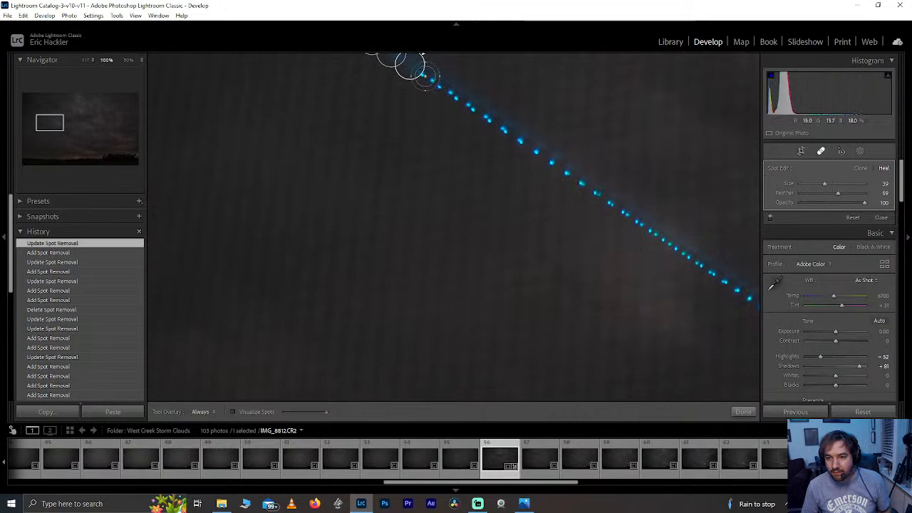
{"action": "left_click_drag", "start_coordinate": [49, 120], "coordinate": [62, 124]}
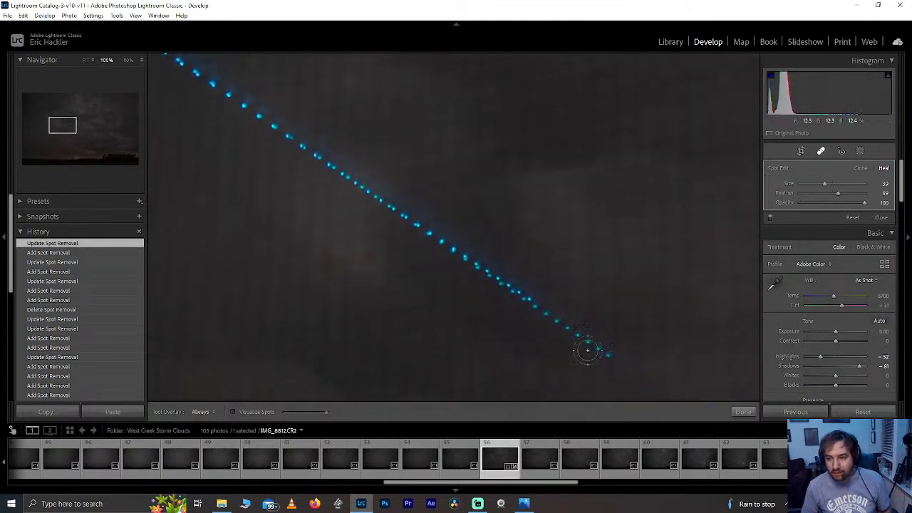
{"action": "mouse_move", "coordinate": [609, 350]}
{"action": "left_mouse_down"}
{"action": "mouse_move", "coordinate": [328, 176]}
{"action": "mouse_move", "coordinate": [174, 61]}
{"action": "left_mouse_up"}
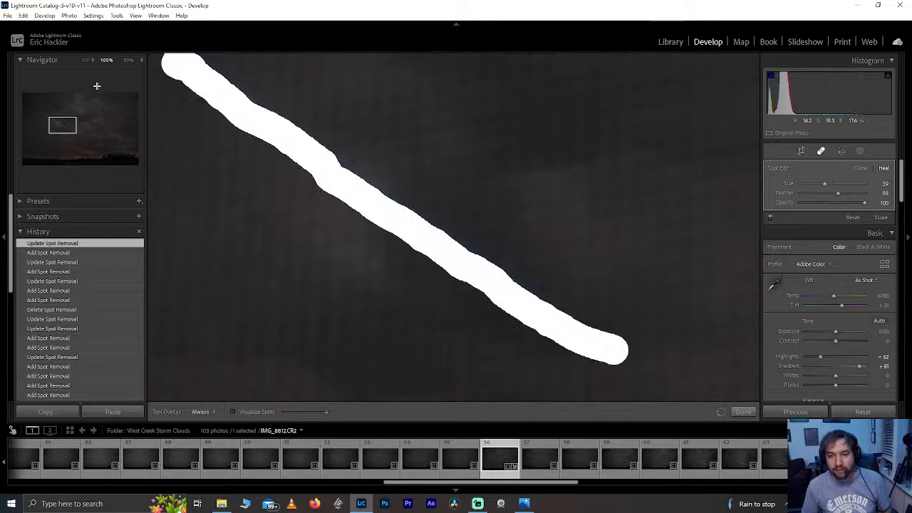
{"action": "key", "text": "z"}
{"action": "left_click", "coordinate": [61, 125]}
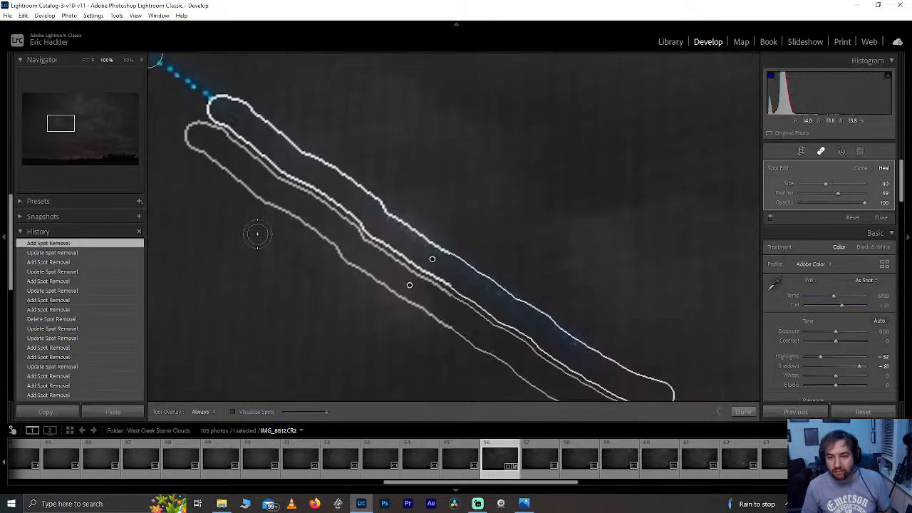
Move the long stroke's source area farther below the streak and shift the healed area slightly up and away from it.
{"action": "left_click_drag", "start_coordinate": [409, 287], "coordinate": [391, 299]}
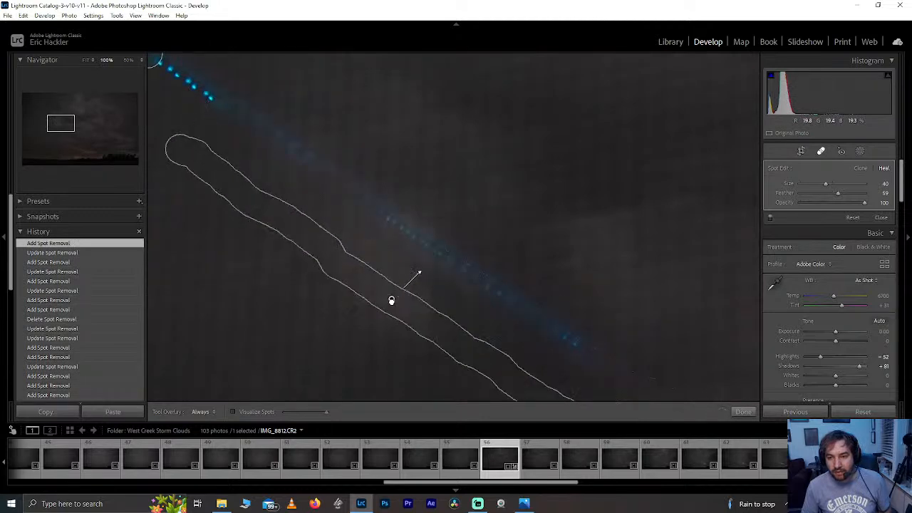
{"action": "left_click_drag", "start_coordinate": [433, 261], "coordinate": [441, 256]}
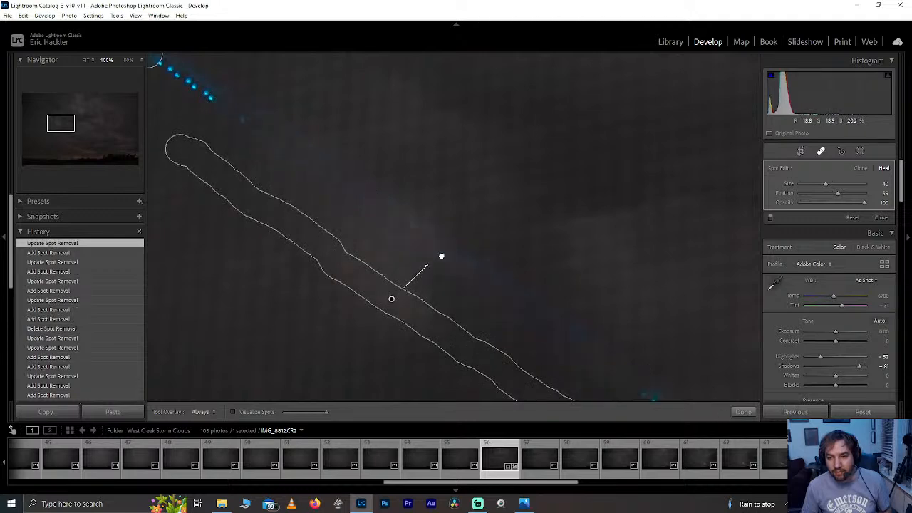
{"action": "left_click_drag", "start_coordinate": [441, 256], "coordinate": [439, 253]}
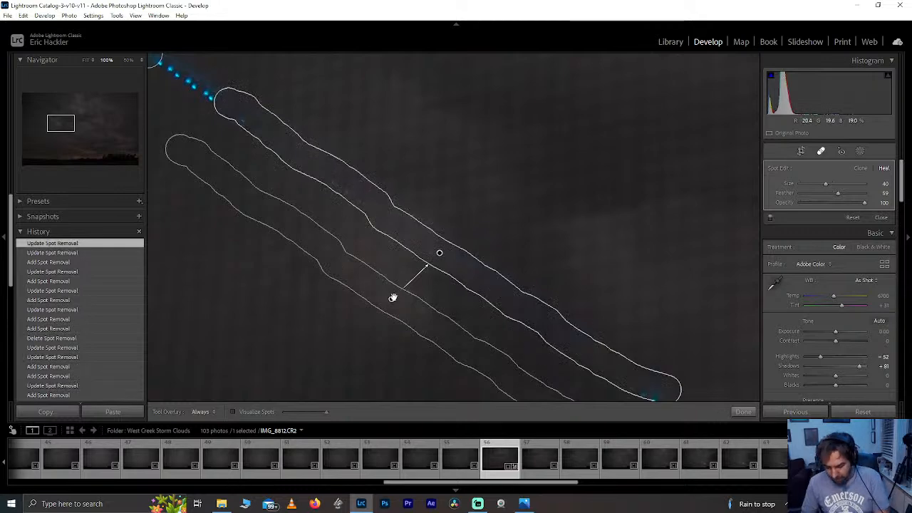
Revert photo 56 to its Paste Settings history state and heal the streak's upper section with one short stroke at Size 61.
{"action": "scroll", "coordinate": [57, 321], "scroll_direction": "down", "scroll_amount": 5}
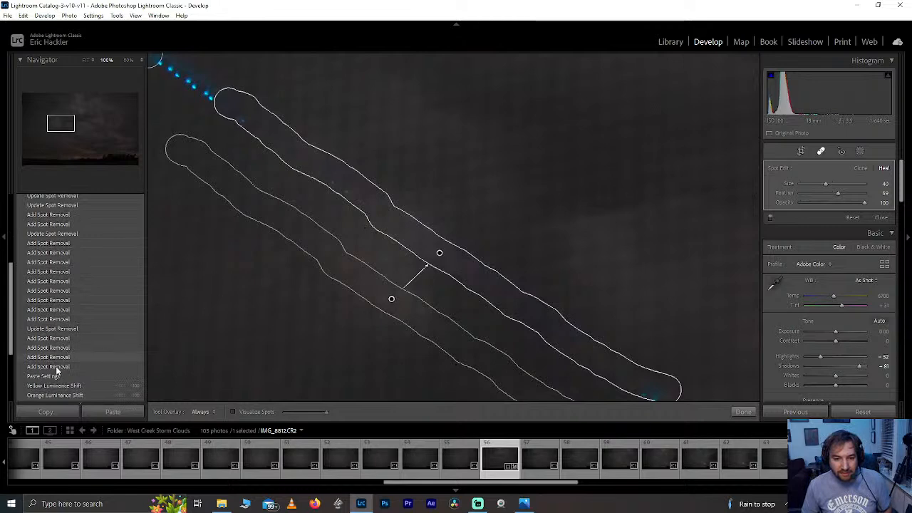
{"action": "left_click", "coordinate": [55, 377]}
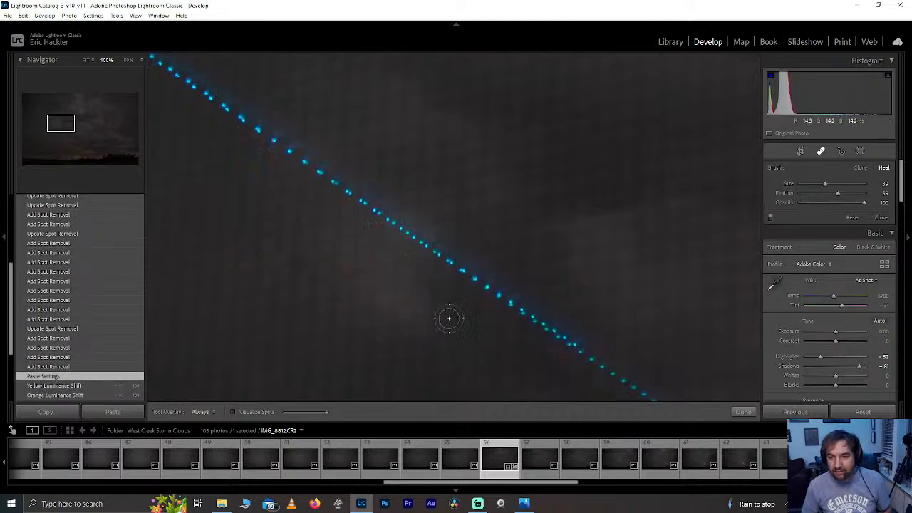
{"action": "left_click", "coordinate": [128, 60]}
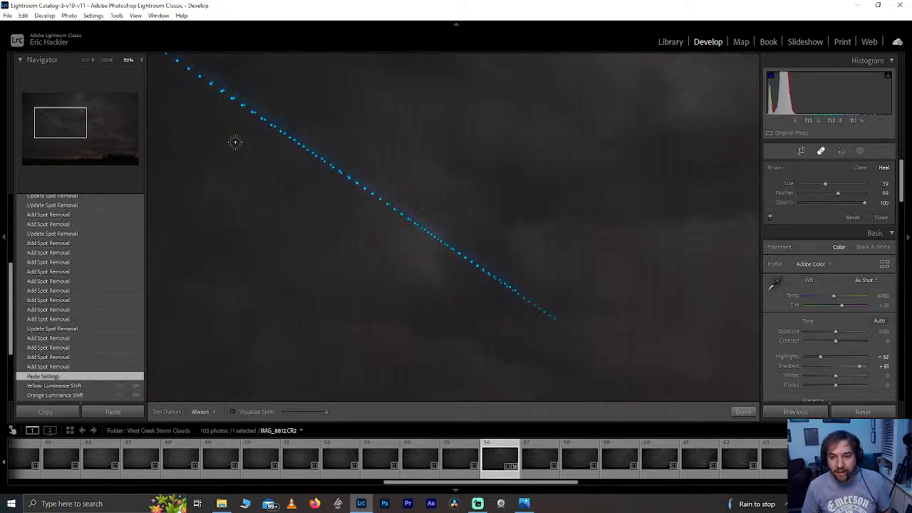
{"action": "left_click_drag", "start_coordinate": [53, 118], "coordinate": [57, 119]}
{"action": "scroll", "coordinate": [173, 84], "scroll_direction": "up", "scroll_amount": 5}
{"action": "left_click_drag", "start_coordinate": [171, 74], "coordinate": [274, 152]}
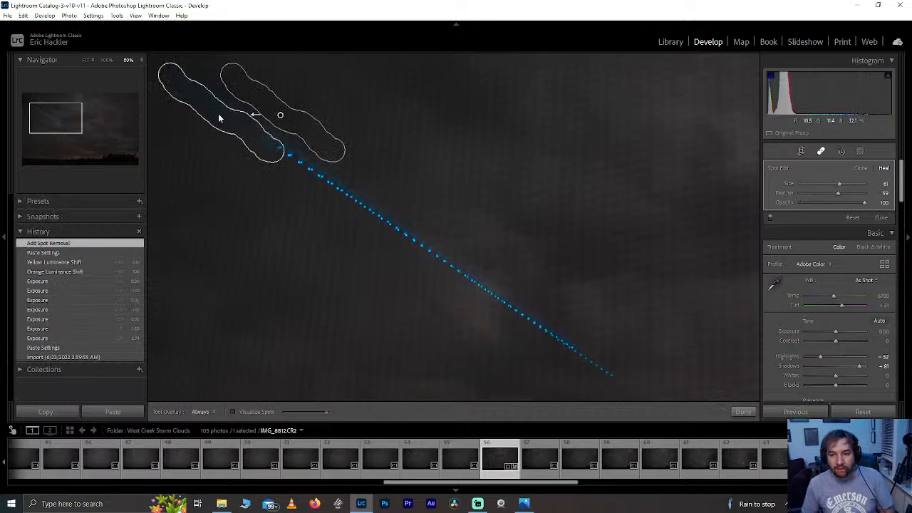
Delete the short heal spot, heal the whole blue streak with one continuous stroke from its lower end to its upper end, and finish spot removal.
{"action": "key", "text": "Delete"}
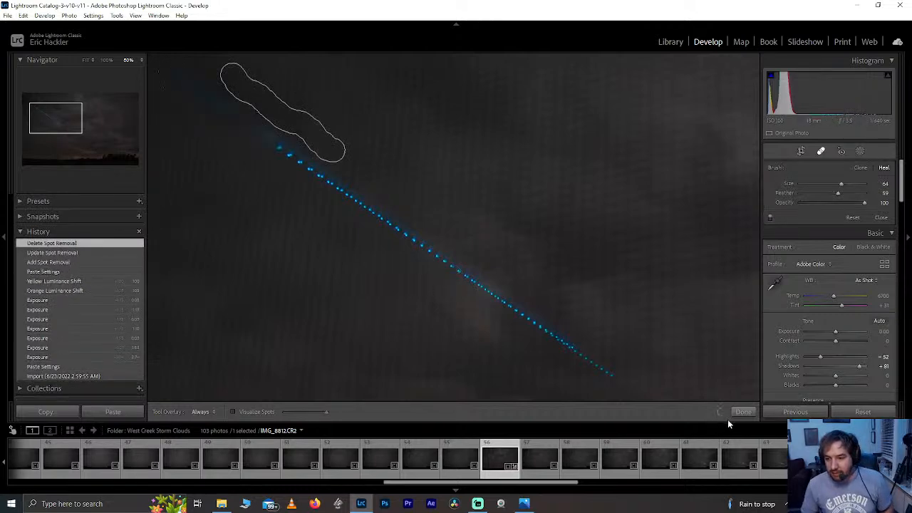
{"action": "mouse_move", "coordinate": [615, 374]}
{"action": "left_mouse_down"}
{"action": "mouse_move", "coordinate": [288, 145]}
{"action": "mouse_move", "coordinate": [252, 133]}
{"action": "mouse_move", "coordinate": [223, 98]}
{"action": "mouse_move", "coordinate": [171, 73]}
{"action": "left_mouse_up"}
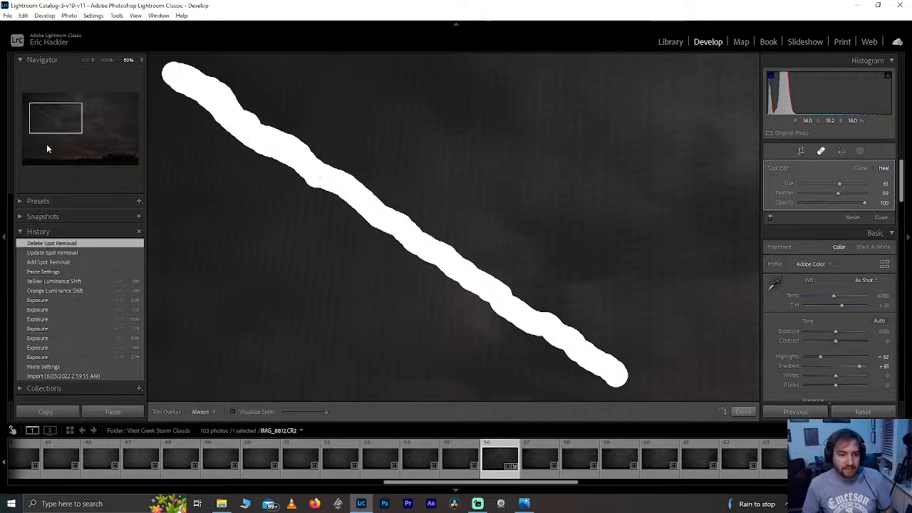
{"action": "key", "text": "z"}
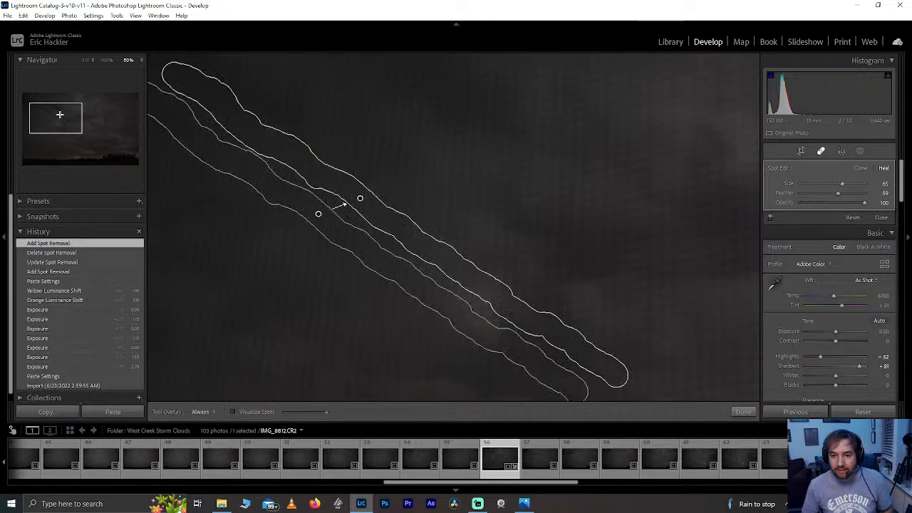
{"action": "left_click", "coordinate": [742, 412]}
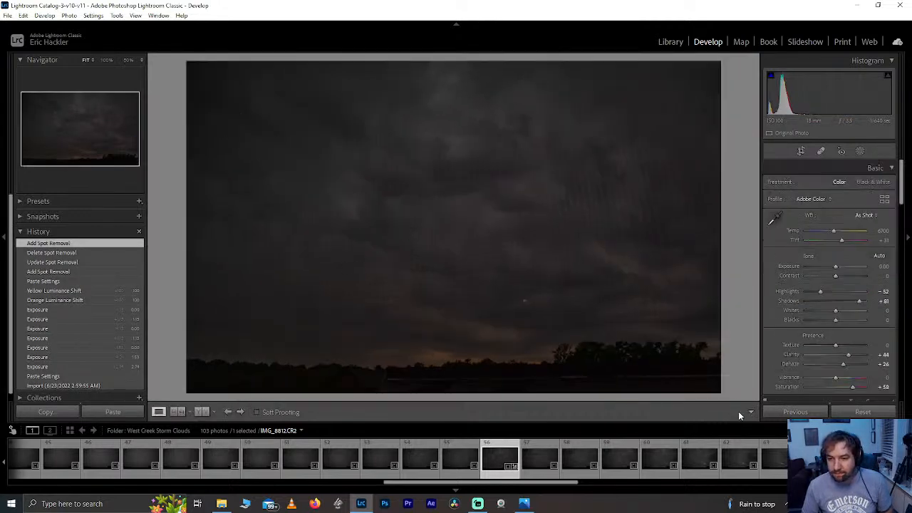
{"action": "left_click", "coordinate": [578, 457], "text": "shift"}
{"action": "left_click", "coordinate": [497, 455]}
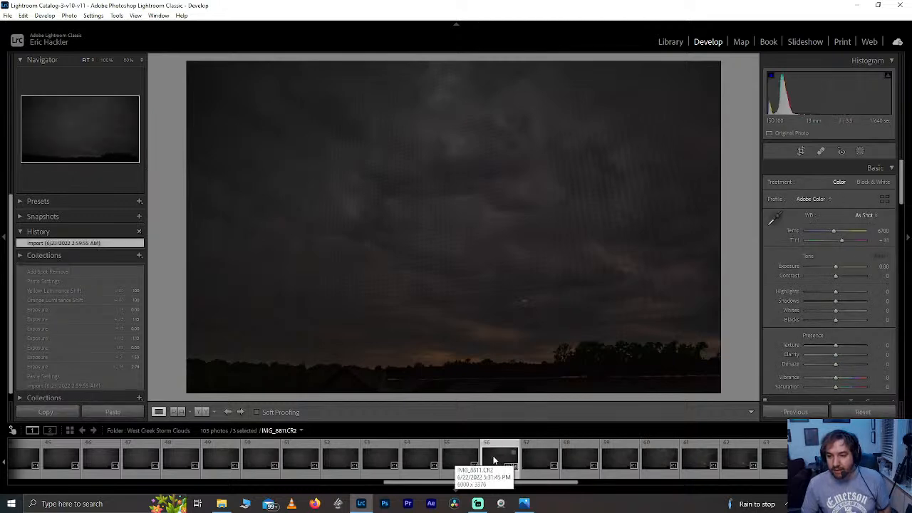
{"action": "scroll", "coordinate": [493, 461], "scroll_direction": "down", "scroll_amount": 3}
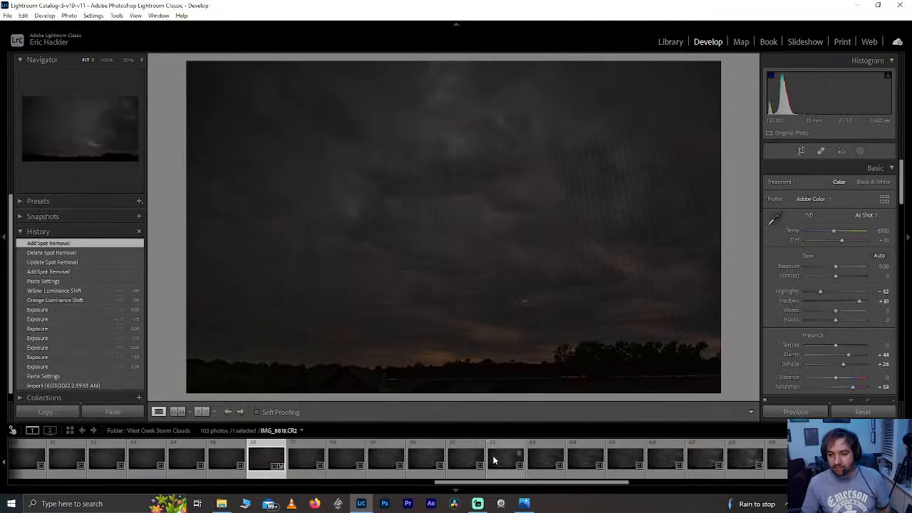
{"action": "scroll", "coordinate": [494, 461], "scroll_direction": "up", "scroll_amount": 3}
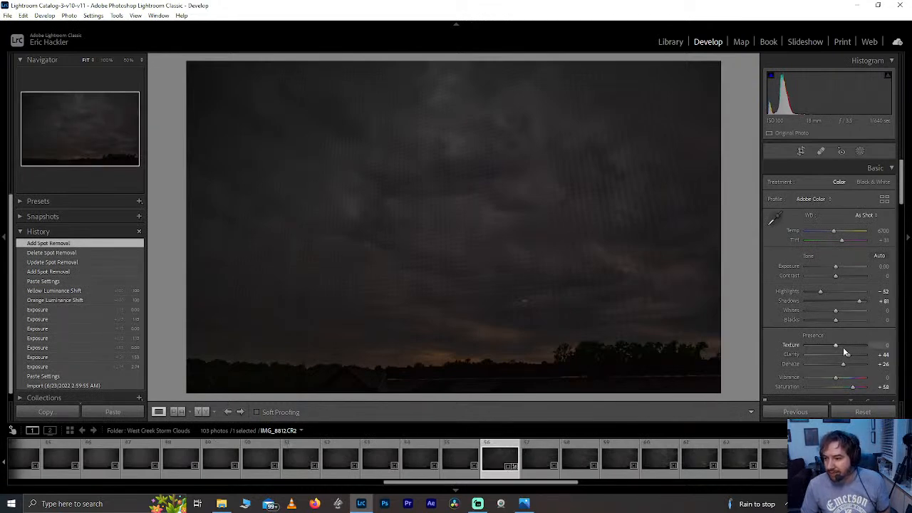
Set photo 56's Shadows to +100 and Clarity to +73, and reset Blacks to 0.
{"action": "left_click_drag", "start_coordinate": [860, 301], "coordinate": [847, 322]}
{"action": "double_click", "coordinate": [847, 322]}
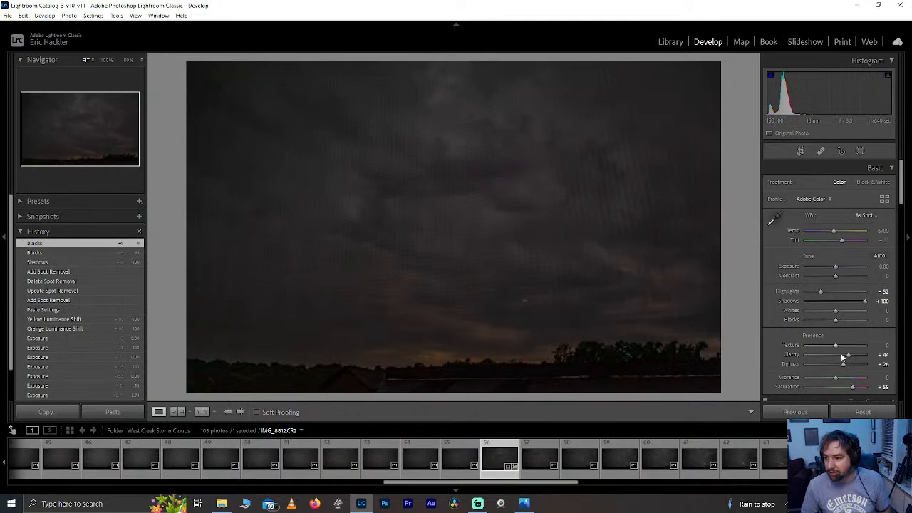
{"action": "mouse_move", "coordinate": [850, 359]}
{"action": "left_mouse_down"}
{"action": "mouse_move", "coordinate": [884, 364]}
{"action": "mouse_move", "coordinate": [858, 360]}
{"action": "left_mouse_up"}
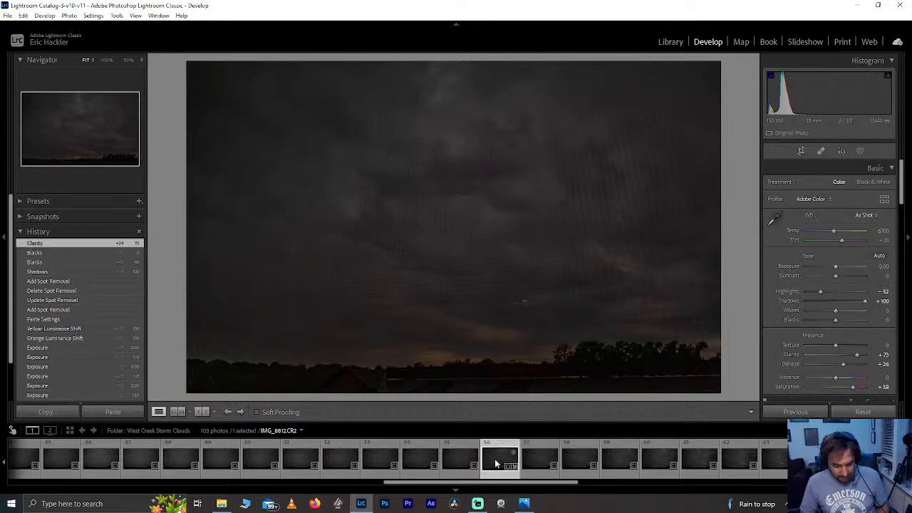
Synchronize all of photo 56's settings, including Spot Removal and Mask 1, to all 103 photos, replacing existing masks.
{"action": "key", "text": "ctrl+a"}
{"action": "left_click", "coordinate": [797, 412]}
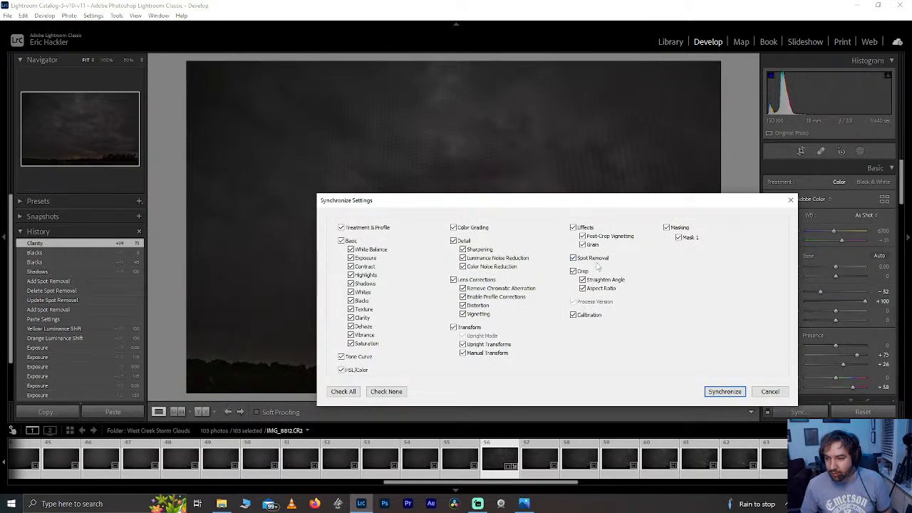
{"action": "left_click", "coordinate": [729, 391]}
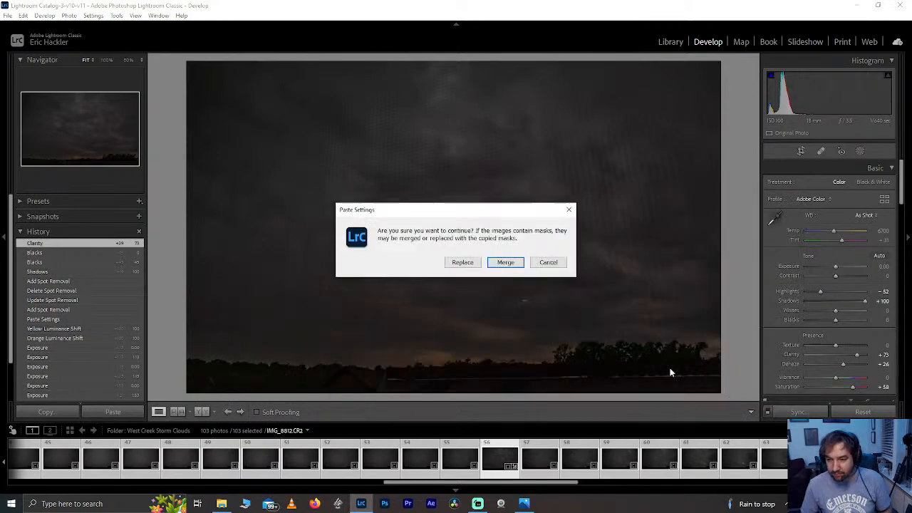
{"action": "left_click", "coordinate": [462, 263]}
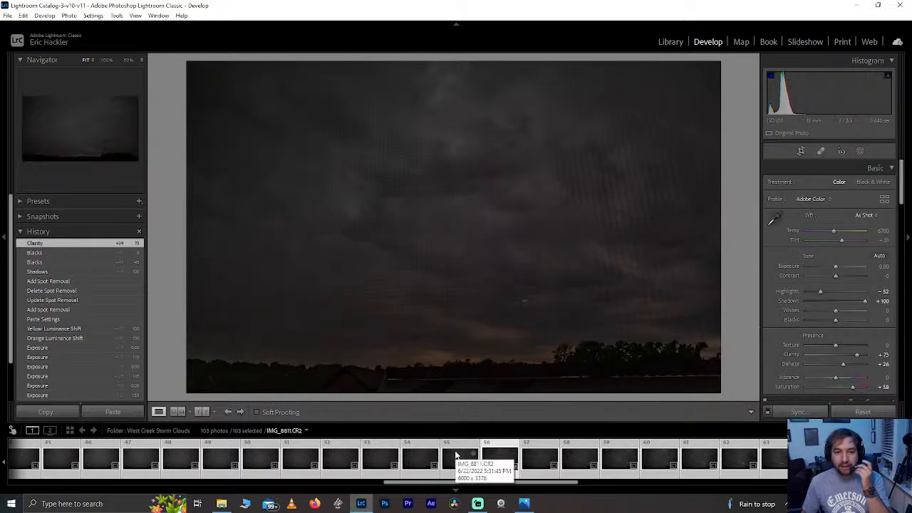
Check the synchronized edits on photo 54, a bright photo at the sequence's end, and photos 1, 11 and 18.
{"action": "left_click", "coordinate": [412, 456]}
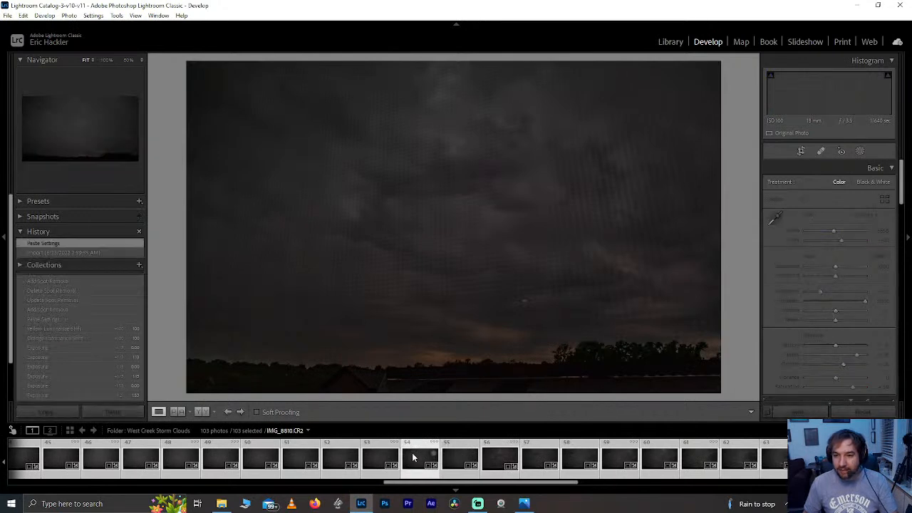
{"action": "left_click", "coordinate": [673, 483]}
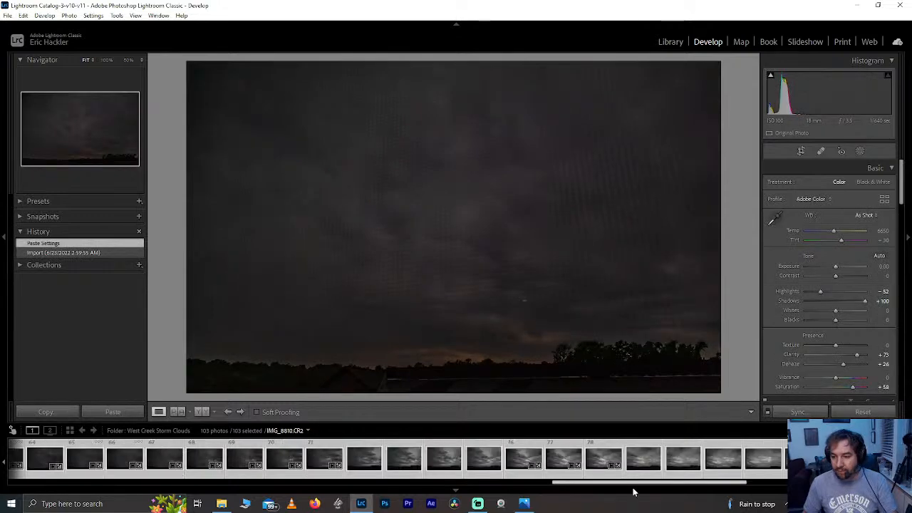
{"action": "left_click_drag", "start_coordinate": [634, 492], "coordinate": [792, 489]}
{"action": "left_click", "coordinate": [883, 459]}
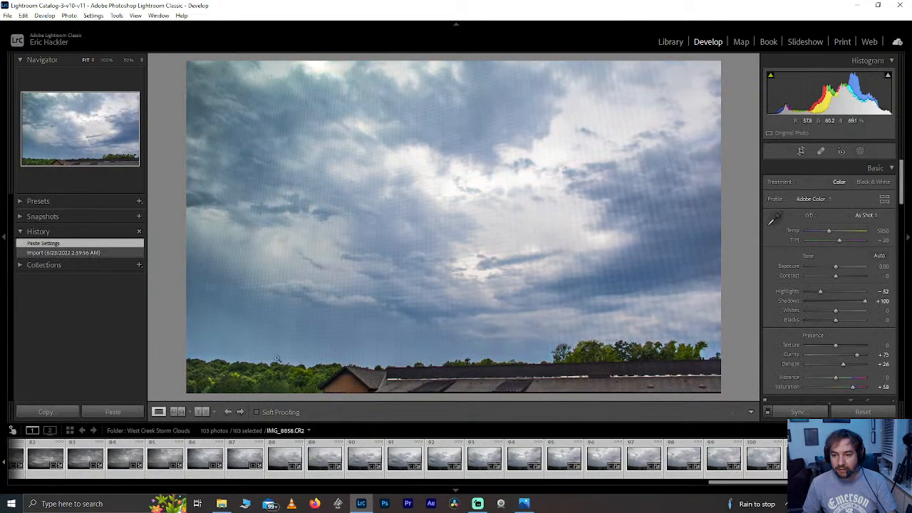
{"action": "left_click", "coordinate": [561, 484]}
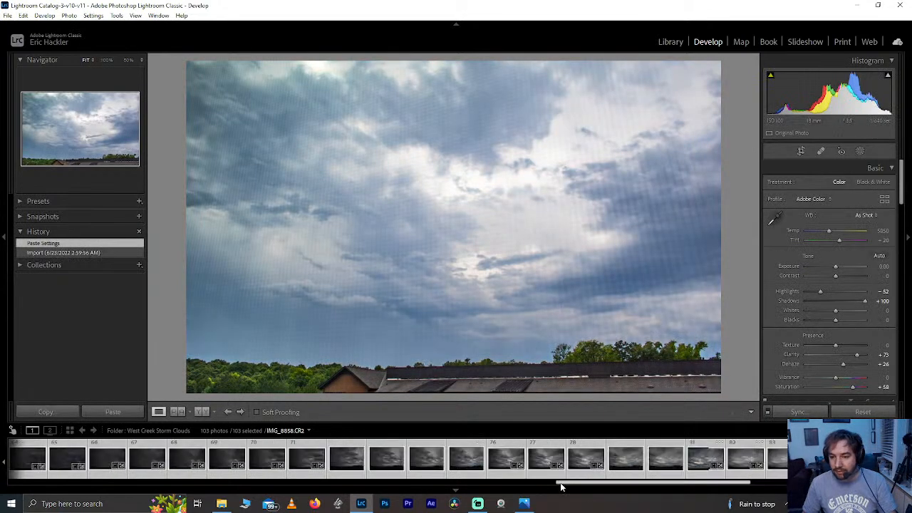
{"action": "left_click_drag", "start_coordinate": [601, 474], "coordinate": [80, 415]}
{"action": "left_click", "coordinate": [17, 461]}
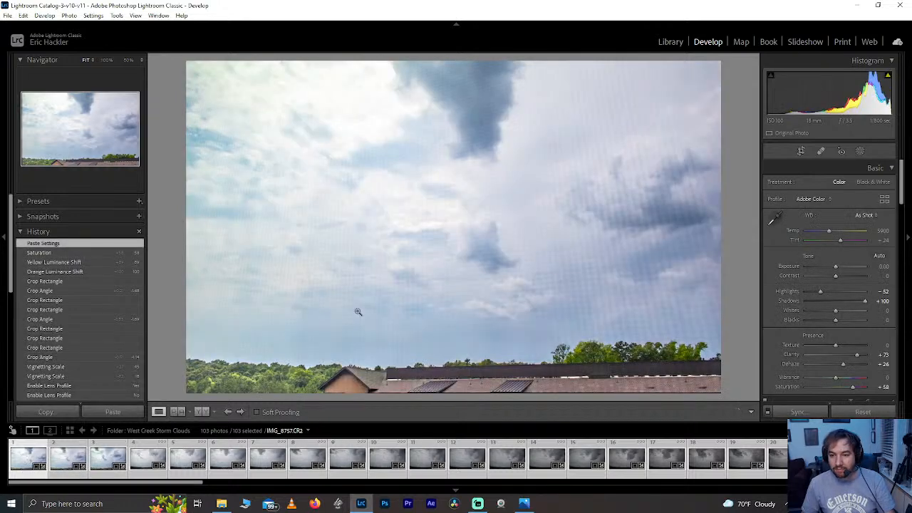
{"action": "left_click", "coordinate": [422, 459]}
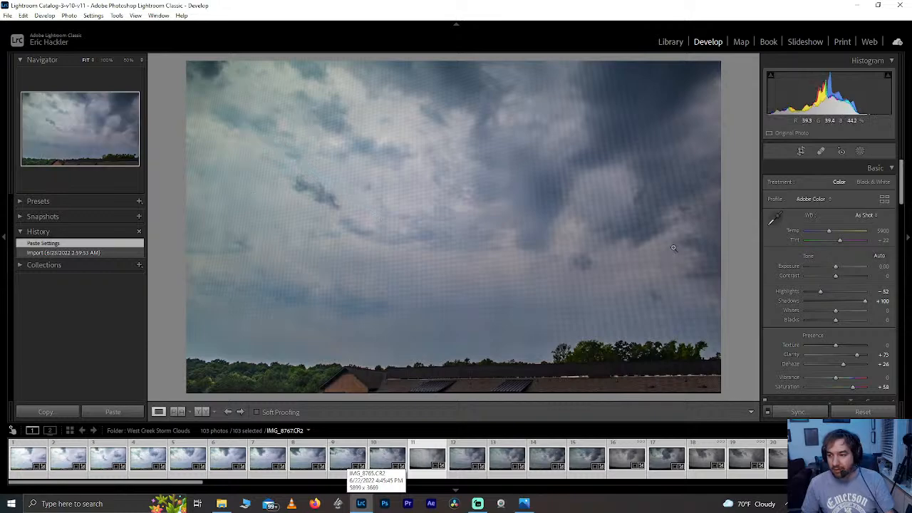
{"action": "left_click", "coordinate": [702, 461]}
{"action": "left_click", "coordinate": [702, 463]}
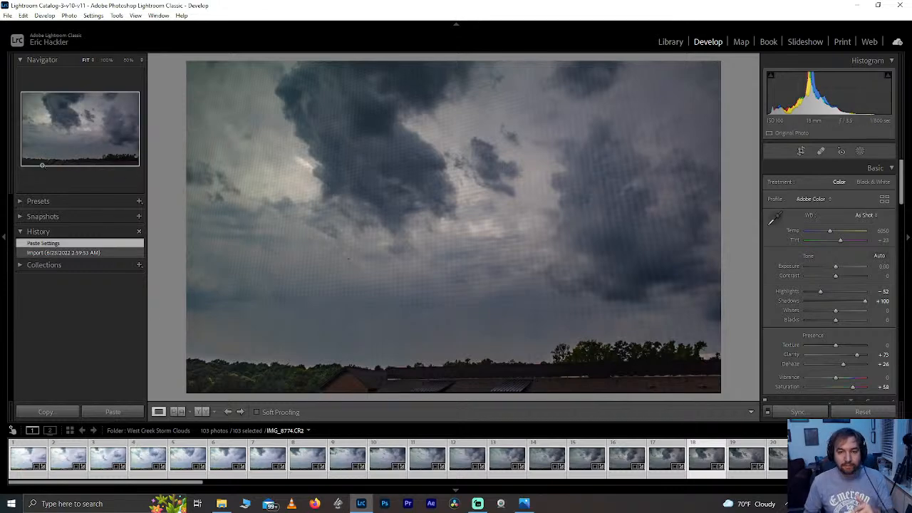
Open the export settings for the 103 selected photos and browse for a destination folder in Photos\TimeLapse\West Creek Storm Clouds.
{"action": "left_click", "coordinate": [7, 15]}
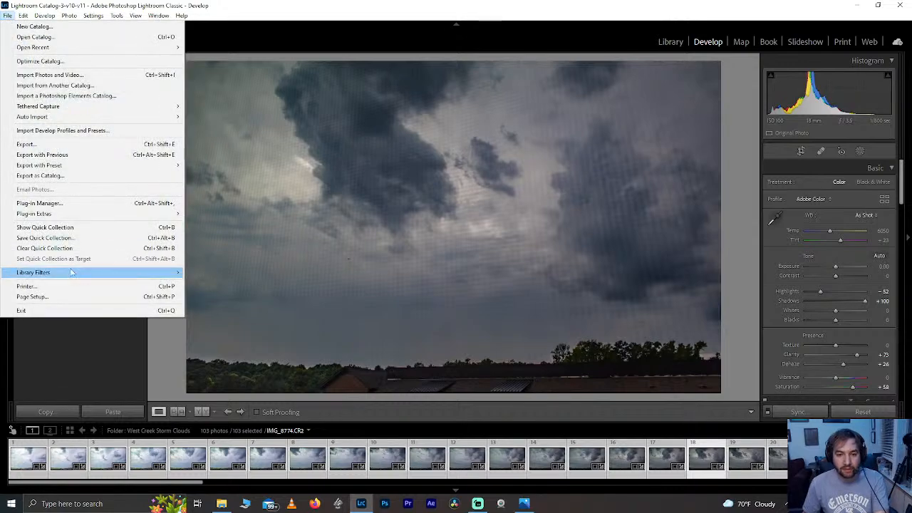
{"action": "left_click", "coordinate": [76, 147]}
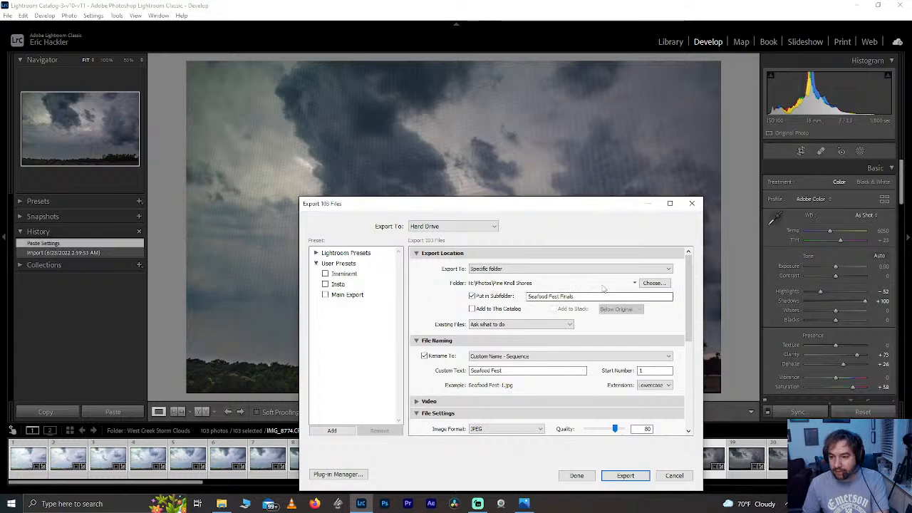
{"action": "left_click", "coordinate": [602, 268]}
{"action": "left_click", "coordinate": [572, 278]}
{"action": "left_click", "coordinate": [654, 283]}
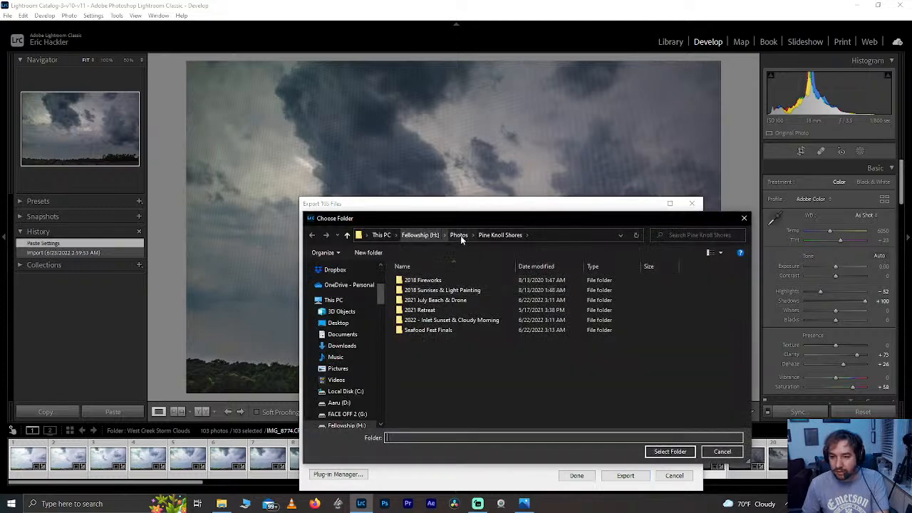
{"action": "left_click", "coordinate": [458, 234]}
{"action": "left_click", "coordinate": [427, 354]}
{"action": "key", "text": "t"}
{"action": "key", "text": "t"}
{"action": "key", "text": "Return"}
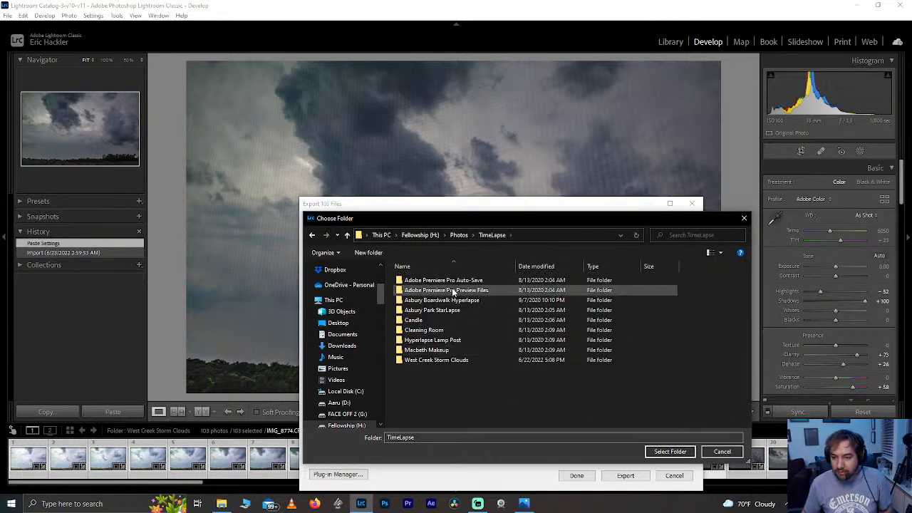
{"action": "double_click", "coordinate": [448, 360]}
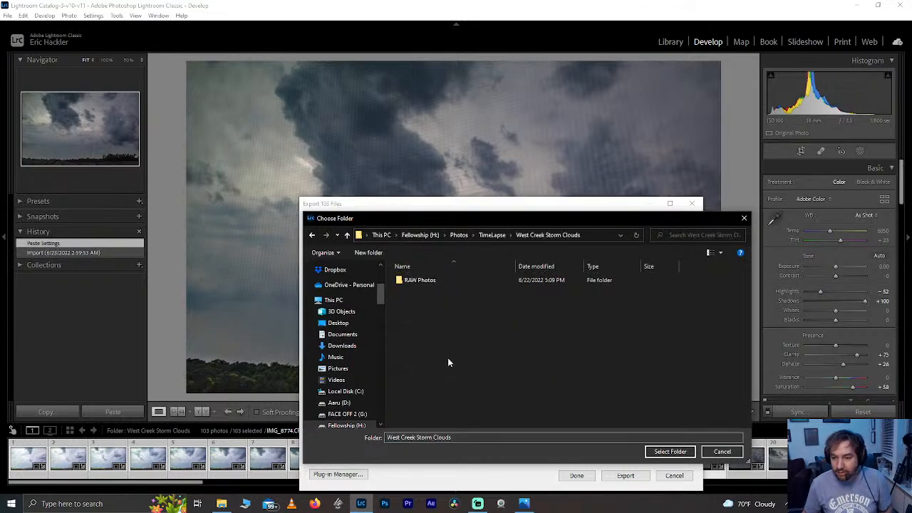
{"action": "left_click", "coordinate": [373, 253]}
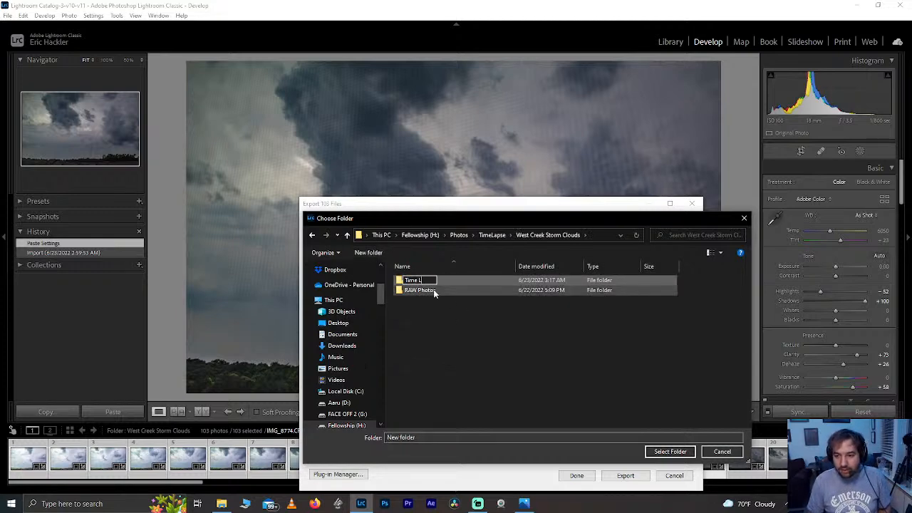
{"action": "type", "text": "Lightroom"}
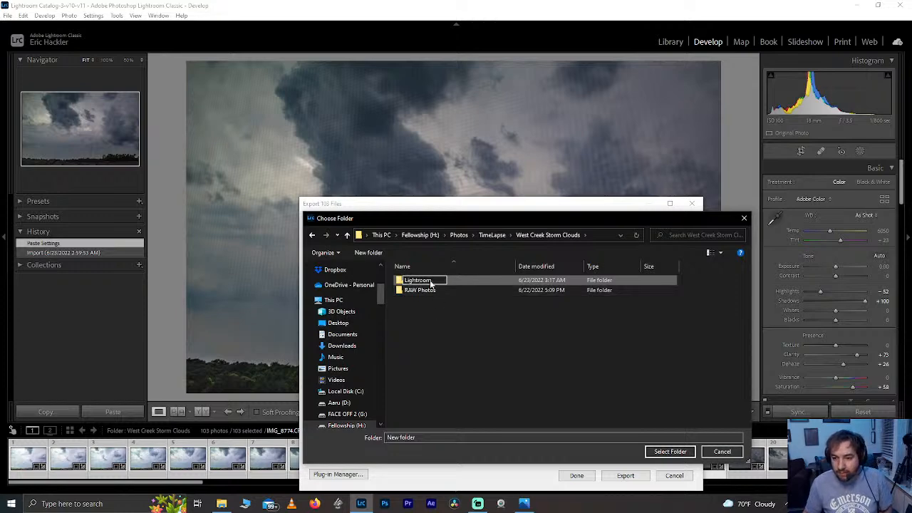
{"action": "key", "text": "Return"}
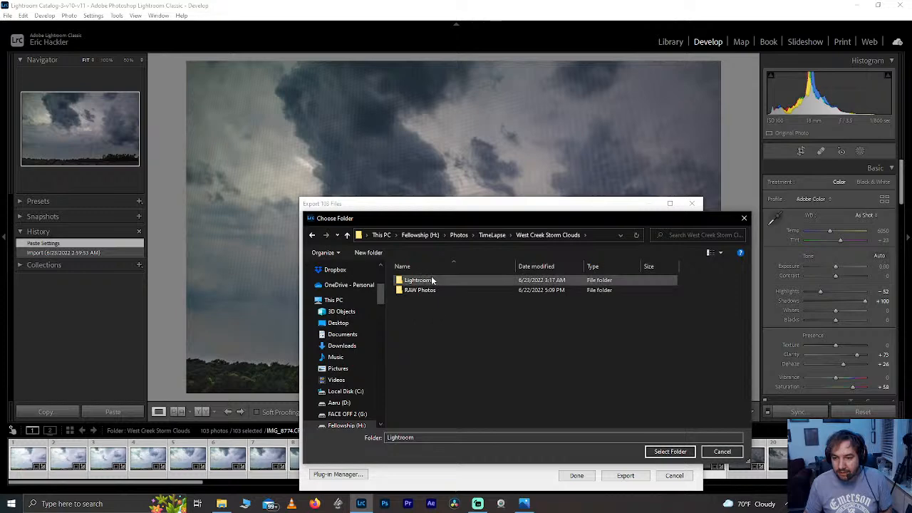
{"action": "key", "text": "Delete"}
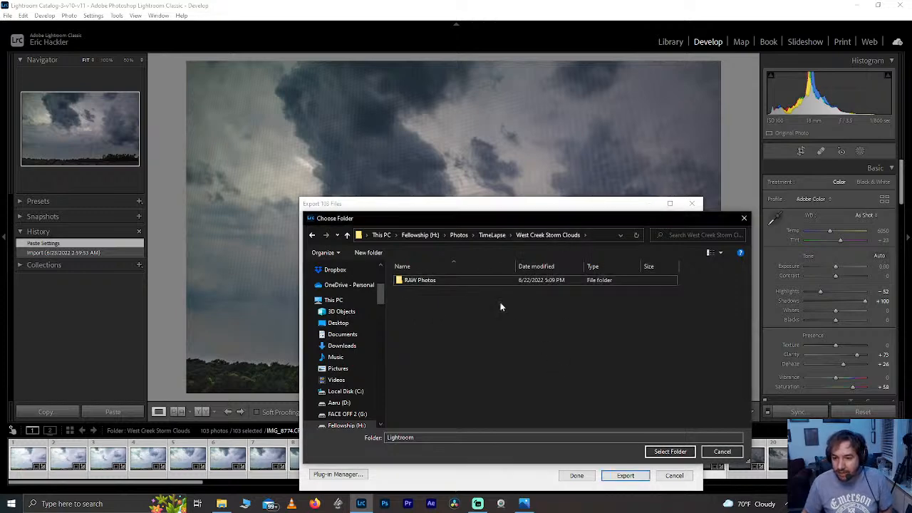
Choose the West Creek Storm Clouds folder inside TimeLapse as the export destination and name the subfolder Lightroom.
{"action": "left_click", "coordinate": [501, 235]}
{"action": "left_click", "coordinate": [453, 360]}
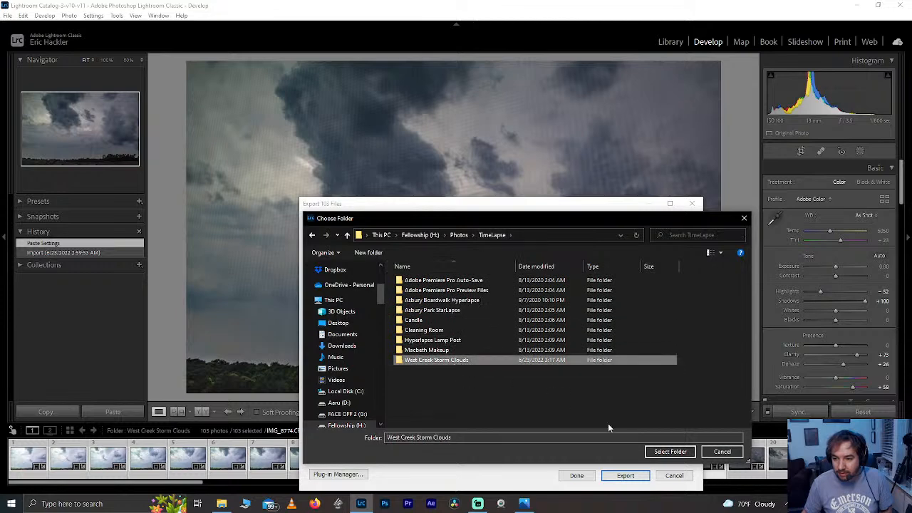
{"action": "left_click", "coordinate": [670, 452]}
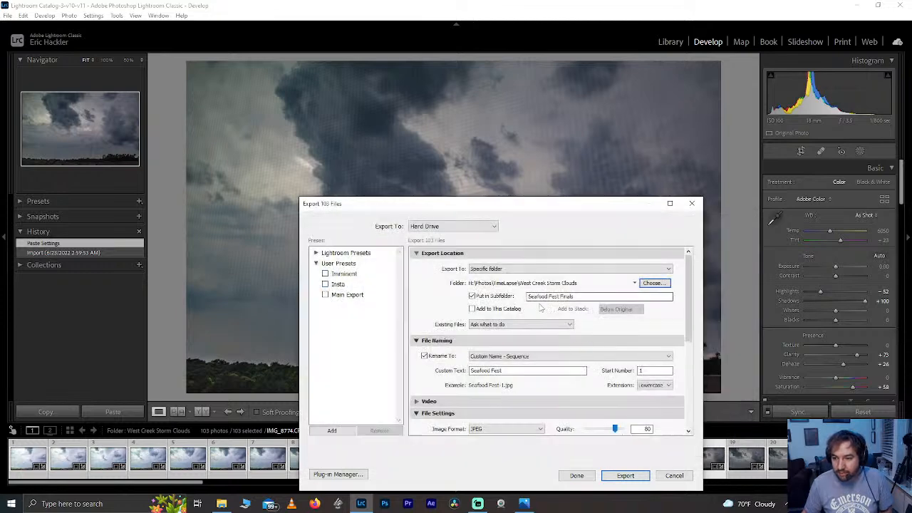
{"action": "triple_click", "coordinate": [578, 296]}
{"action": "type", "text": "Lightroom"}
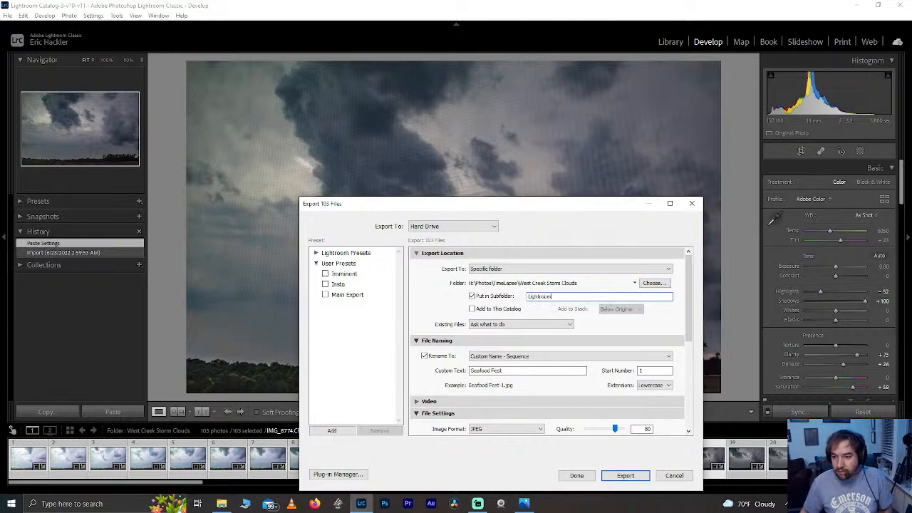
Set the custom text for the exported file names to WC Storm and turn off the watermark.
{"action": "triple_click", "coordinate": [527, 368]}
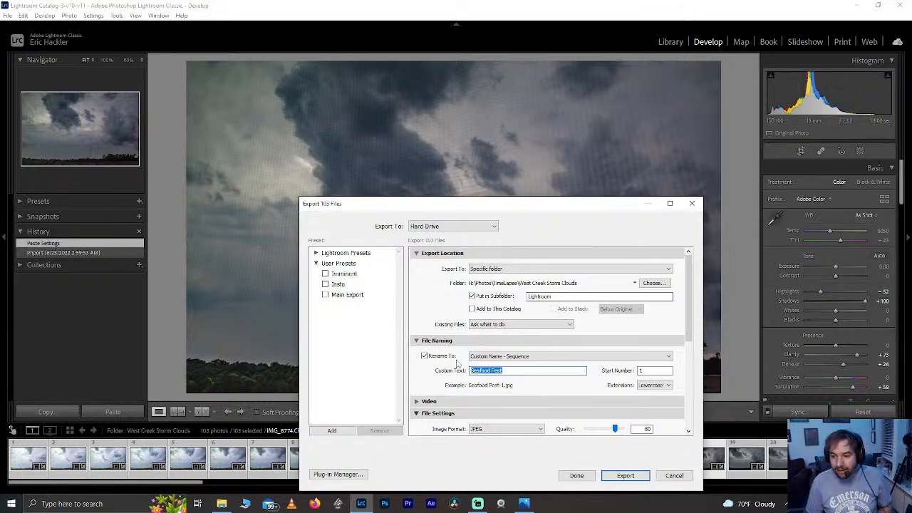
{"action": "type", "text": "WC Storm"}
{"action": "left_click_drag", "start_coordinate": [690, 318], "coordinate": [686, 412]}
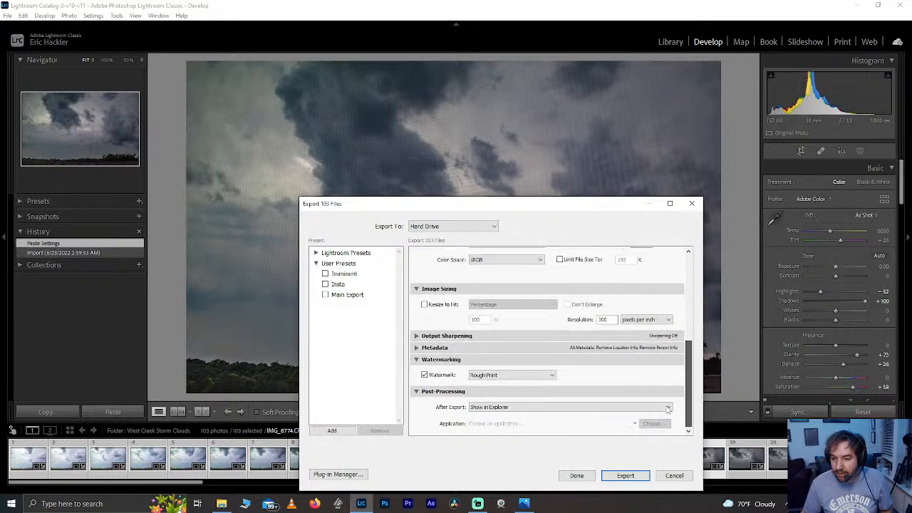
{"action": "left_click", "coordinate": [426, 375]}
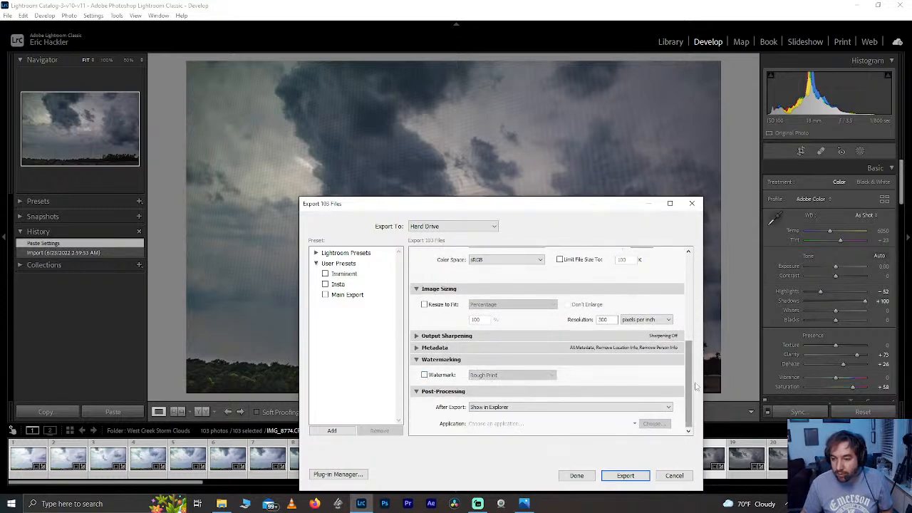
{"action": "left_click_drag", "start_coordinate": [691, 382], "coordinate": [688, 293]}
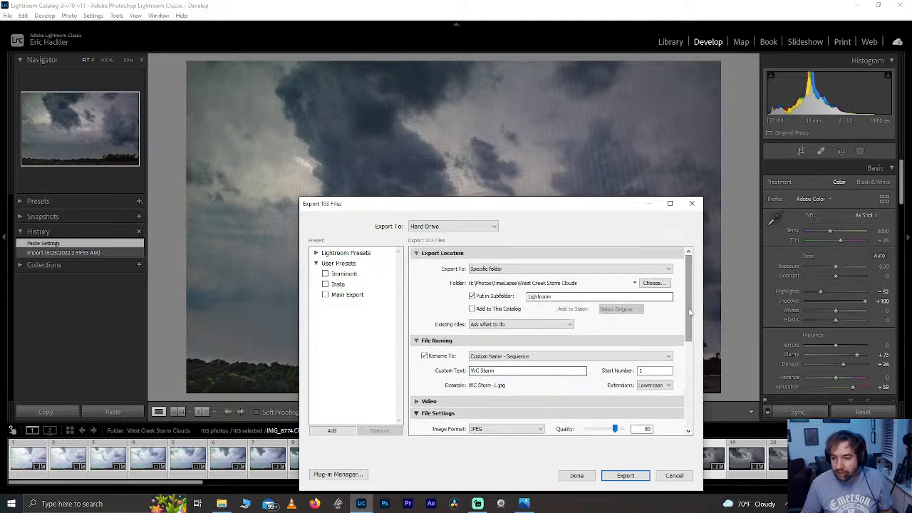
Export the 103 selected photos with the current export settings.
{"action": "left_click", "coordinate": [626, 475]}
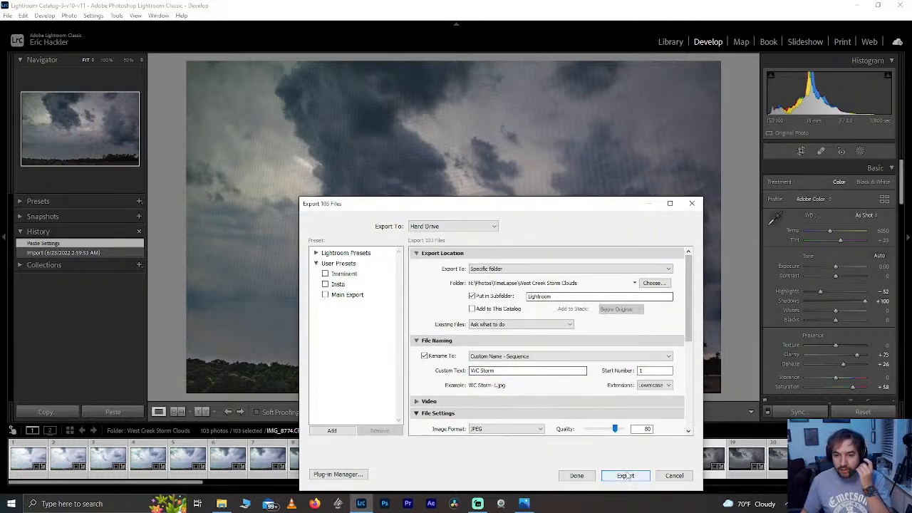
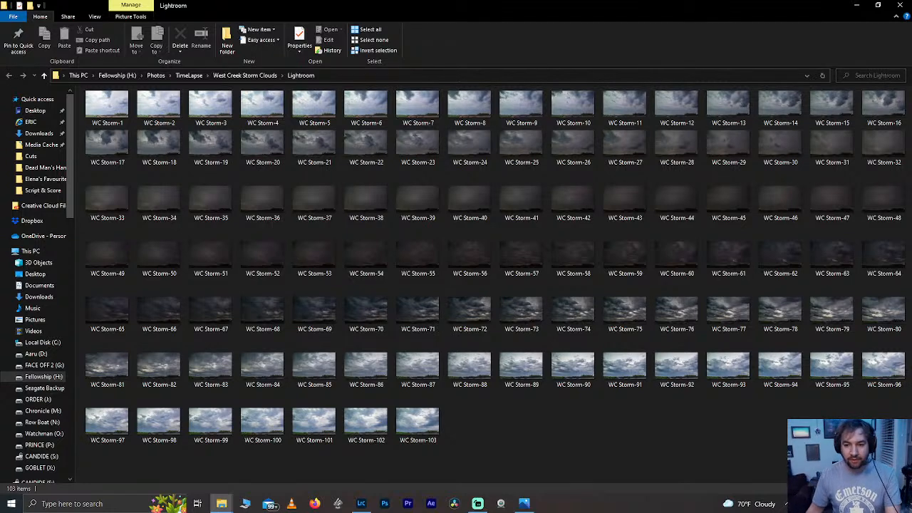
Open the exported WC Storm-1 image and examine the sequence frame by frame through WC Storm-83.
{"action": "left_click", "coordinate": [104, 106]}
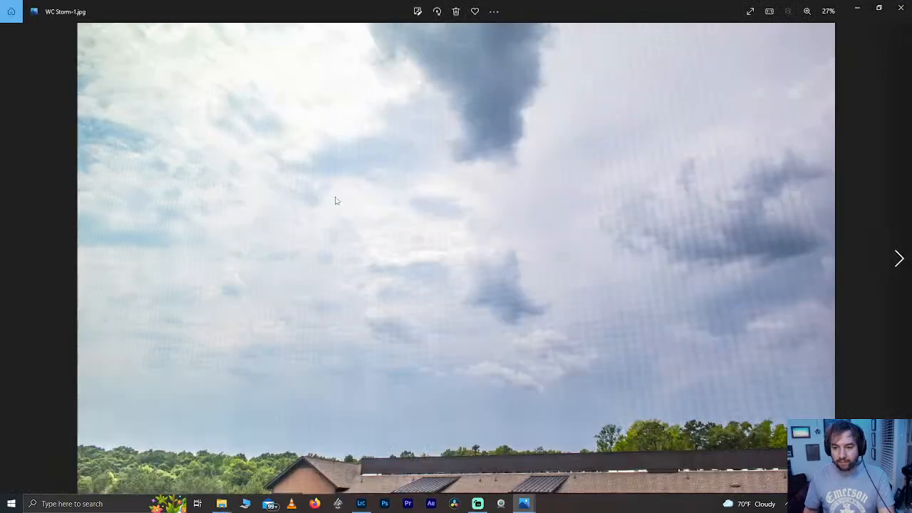
{"action": "key", "text": "Right"}
{"action": "key", "text": "Right"}
{"action": "key", "text": "Right"}
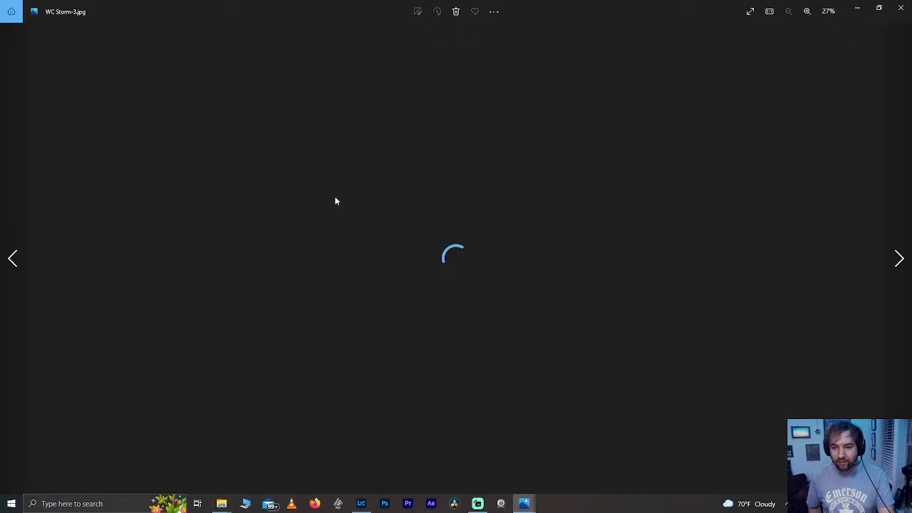
{"action": "key", "text": "Right"}
{"action": "key", "text": "Right"}
{"action": "key", "text": "Right"}
{"action": "key", "text": "Right"}
{"action": "key", "text": "Right"}
{"action": "key", "text": "Right"}
{"action": "key", "text": "Right"}
{"action": "key", "text": "Right"}
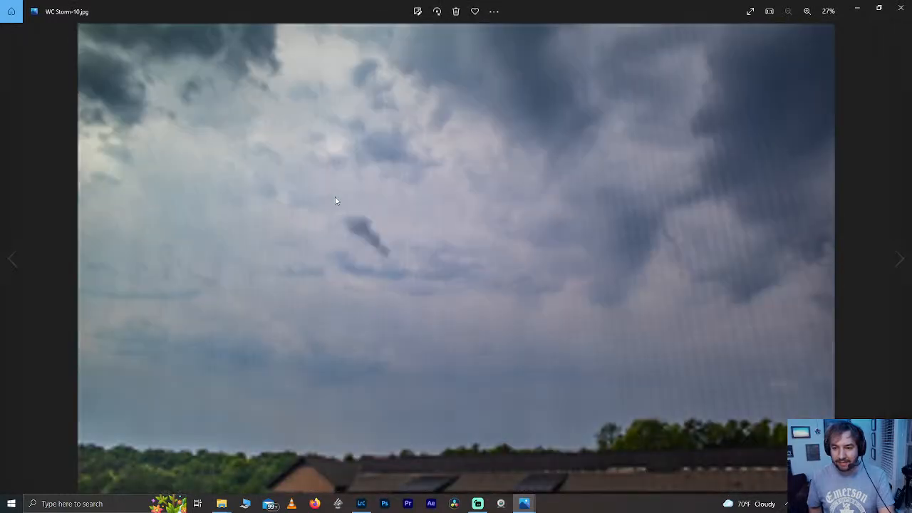
{"action": "key", "text": "Right"}
{"action": "key", "text": "Right"}
{"action": "key", "text": "Right"}
{"action": "key", "text": "Right"}
{"action": "key", "text": "Right"}
{"action": "key", "text": "Right"}
{"action": "key", "text": "Right"}
{"action": "key", "text": "Right"}
{"action": "key", "text": "Right"}
{"action": "key", "text": "Right"}
{"action": "key", "text": "Right"}
{"action": "key", "text": "Right"}
{"action": "key", "text": "Right"}
{"action": "key", "text": "Right"}
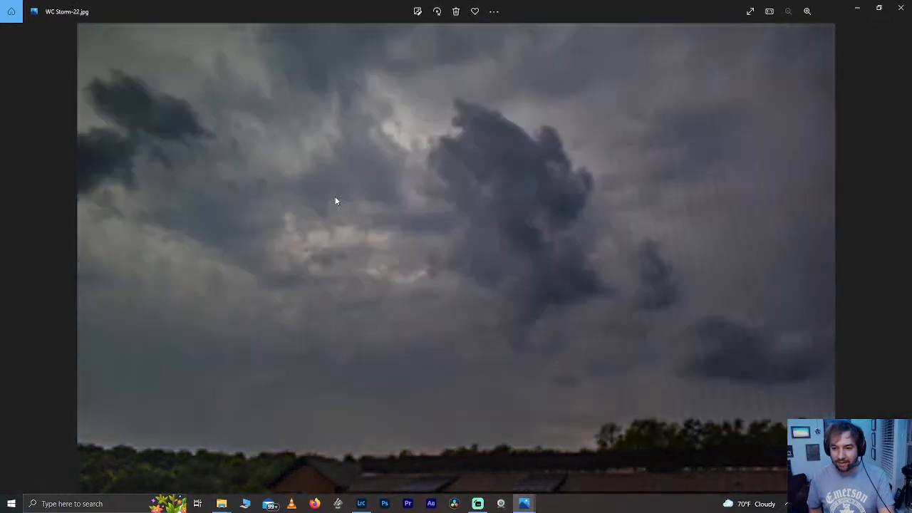
{"action": "key", "text": "Right"}
{"action": "key", "text": "Right"}
{"action": "key", "text": "Right"}
{"action": "key", "text": "Right"}
{"action": "key", "text": "Right"}
{"action": "key", "text": "Right"}
{"action": "key", "text": "Right"}
{"action": "key", "text": "Right"}
{"action": "key", "text": "Right"}
{"action": "key", "text": "Right"}
{"action": "key", "text": "Right"}
{"action": "key", "text": "Right"}
{"action": "key", "text": "Right"}
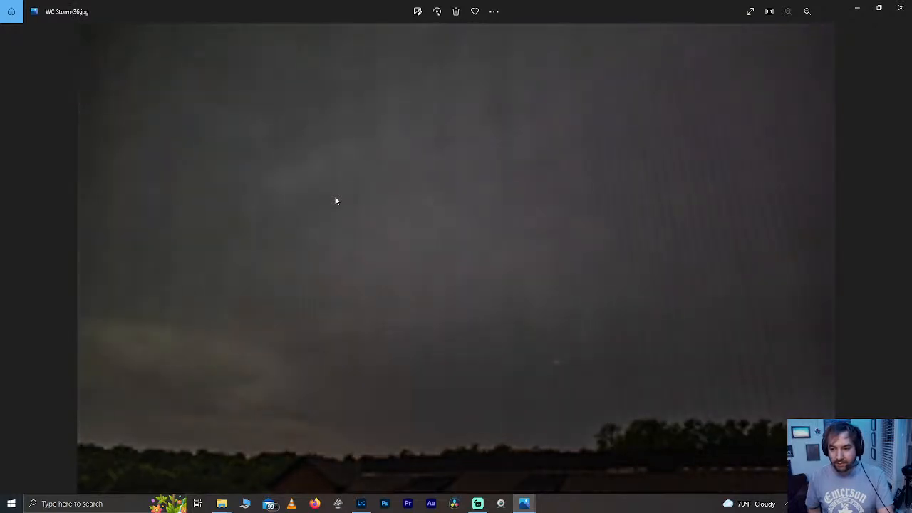
{"action": "key", "text": "Right"}
{"action": "key", "text": "Right"}
{"action": "key", "text": "Right"}
{"action": "key", "text": "Right"}
{"action": "key", "text": "Right"}
{"action": "key", "text": "Right"}
{"action": "key", "text": "Right"}
{"action": "key", "text": "Right"}
{"action": "key", "text": "Right"}
{"action": "key", "text": "Right"}
{"action": "key", "text": "Right"}
{"action": "key", "text": "Right"}
{"action": "key", "text": "Right"}
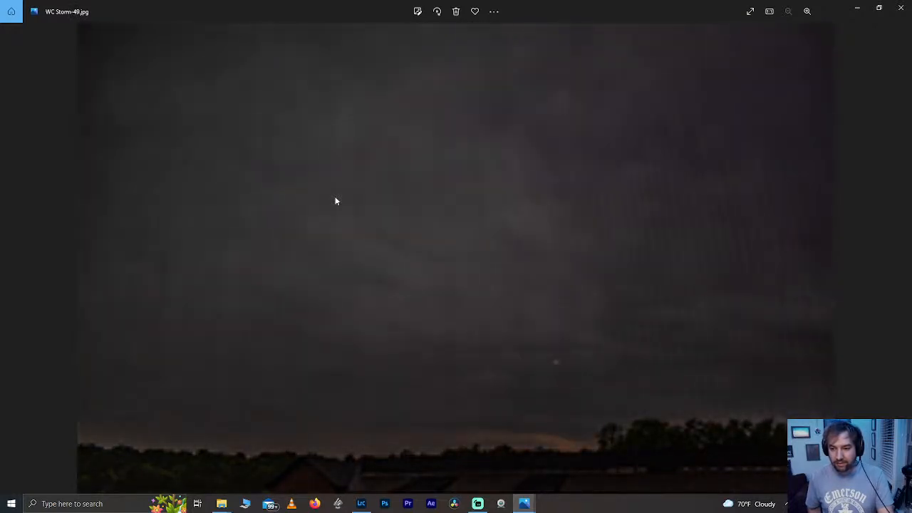
{"action": "key", "text": "Right"}
{"action": "key", "text": "Right"}
{"action": "key", "text": "Right"}
{"action": "key", "text": "Right"}
{"action": "key", "text": "Right"}
{"action": "key", "text": "Right"}
{"action": "key", "text": "Right"}
{"action": "key", "text": "Right"}
{"action": "key", "text": "Right"}
{"action": "key", "text": "Right"}
{"action": "key", "text": "Right"}
{"action": "key", "text": "Right"}
{"action": "key", "text": "Right"}
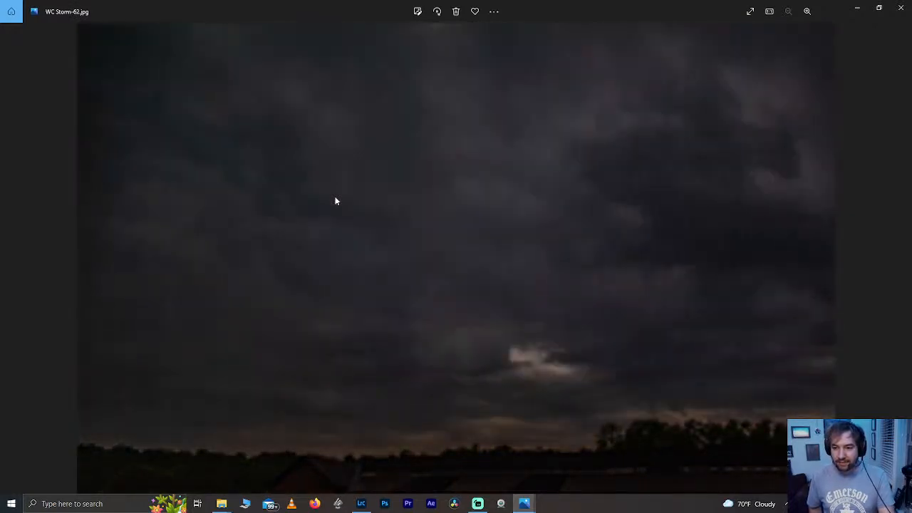
{"action": "key", "text": "Right"}
{"action": "key", "text": "Right"}
{"action": "key", "text": "Right"}
{"action": "key", "text": "Right"}
{"action": "key", "text": "Right"}
{"action": "key", "text": "Right"}
{"action": "key", "text": "Right"}
{"action": "key", "text": "Right"}
{"action": "key", "text": "Right"}
{"action": "key", "text": "Right"}
{"action": "key", "text": "Right"}
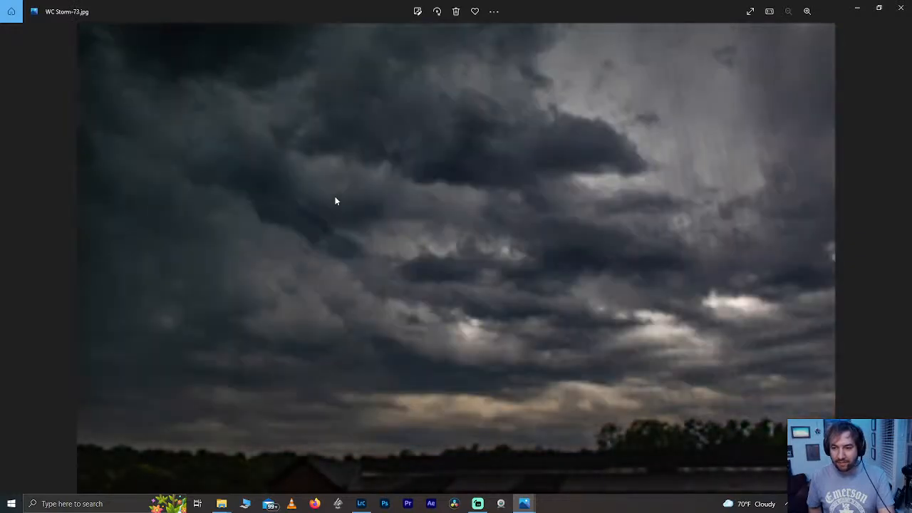
{"action": "key", "text": "Right"}
{"action": "key", "text": "Right"}
{"action": "key", "text": "Right"}
{"action": "key", "text": "Right"}
{"action": "key", "text": "Right"}
{"action": "key", "text": "Right"}
{"action": "key", "text": "Right"}
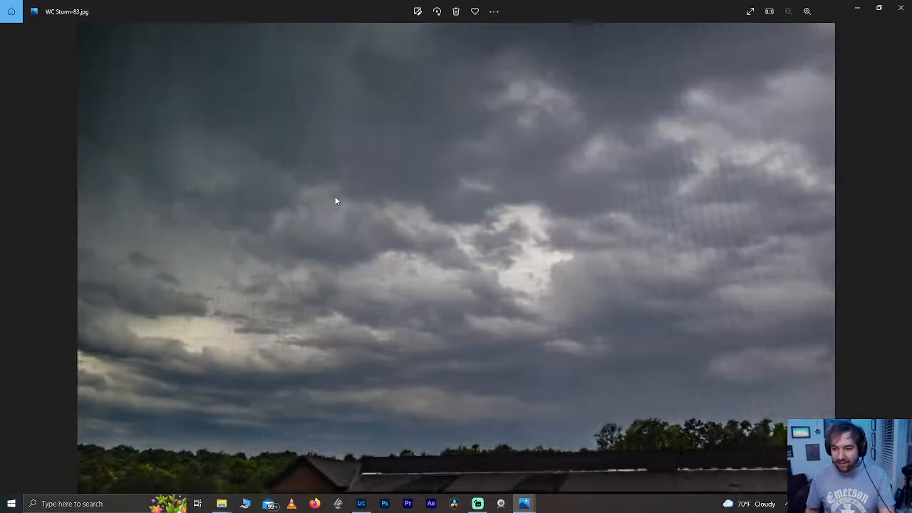
{"action": "left_click", "coordinate": [902, 5]}
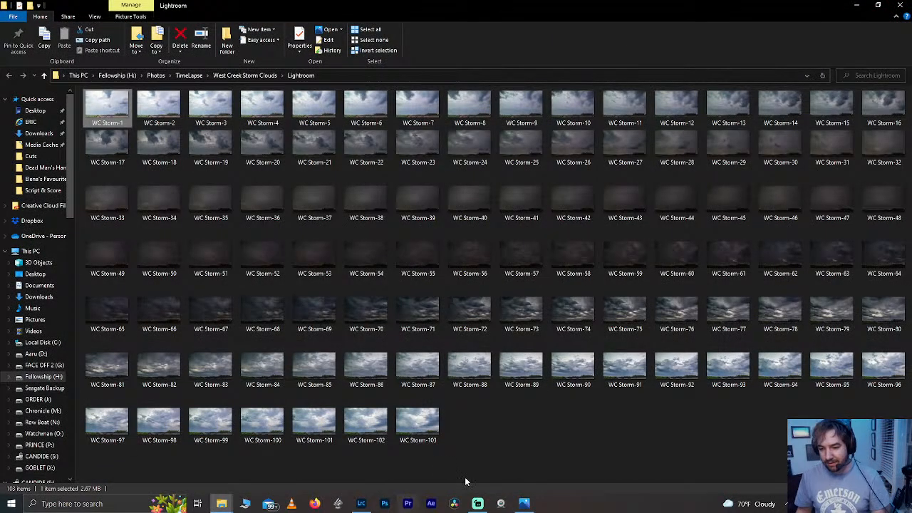
Close Lightroom Classic and start a new project in Premiere Pro.
{"action": "left_click", "coordinate": [361, 504]}
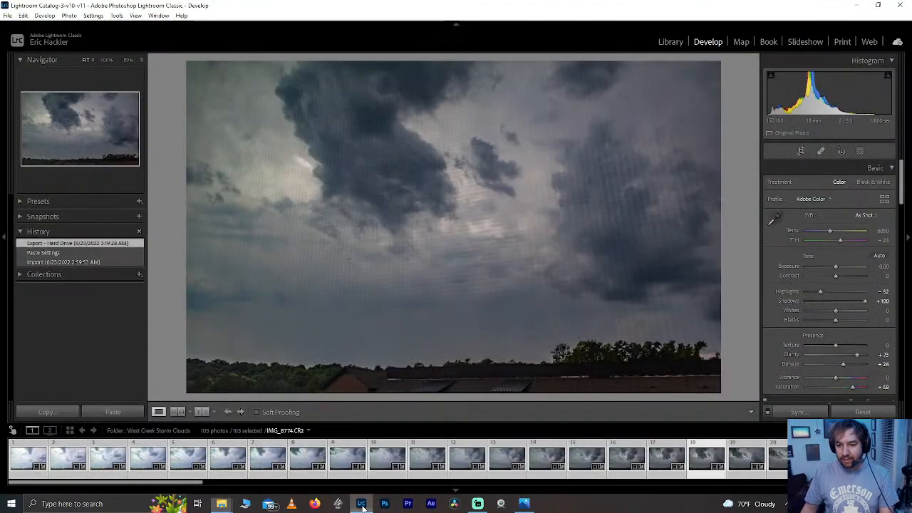
{"action": "left_click", "coordinate": [901, 6]}
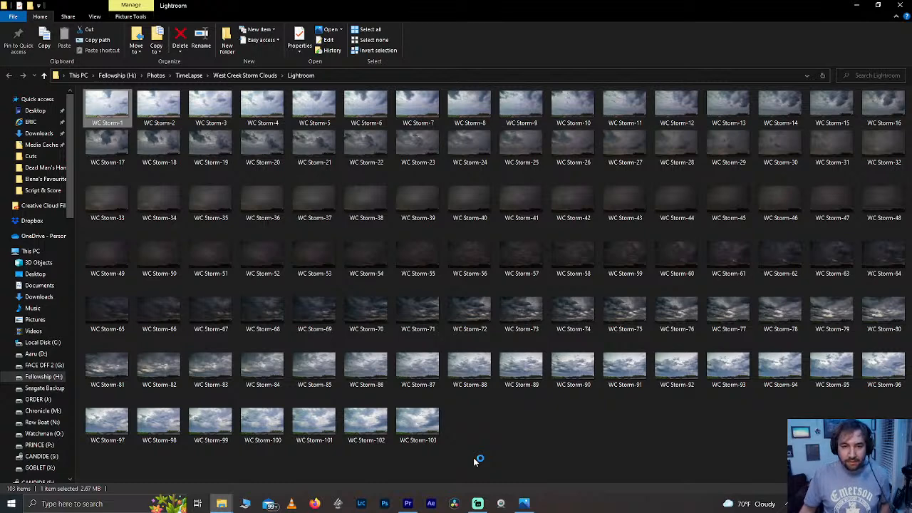
{"action": "left_click", "coordinate": [409, 505]}
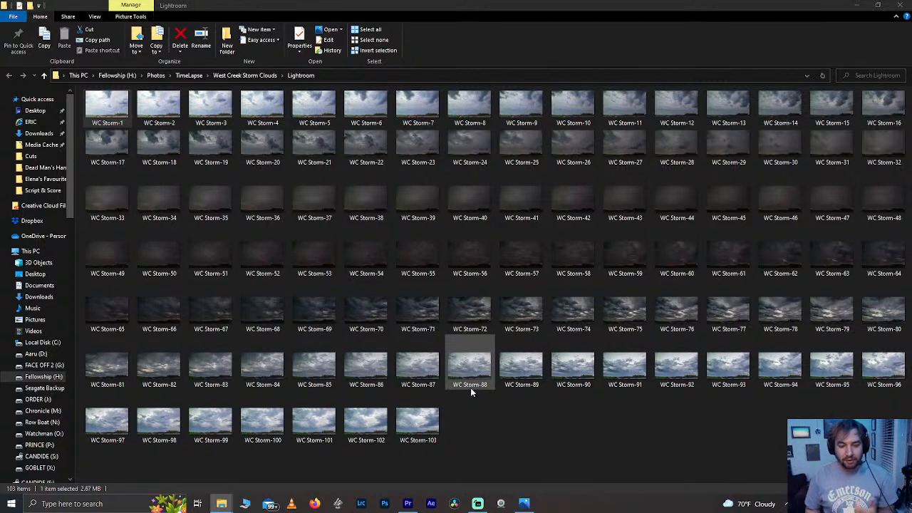
{"action": "key", "text": "alt+Tab"}
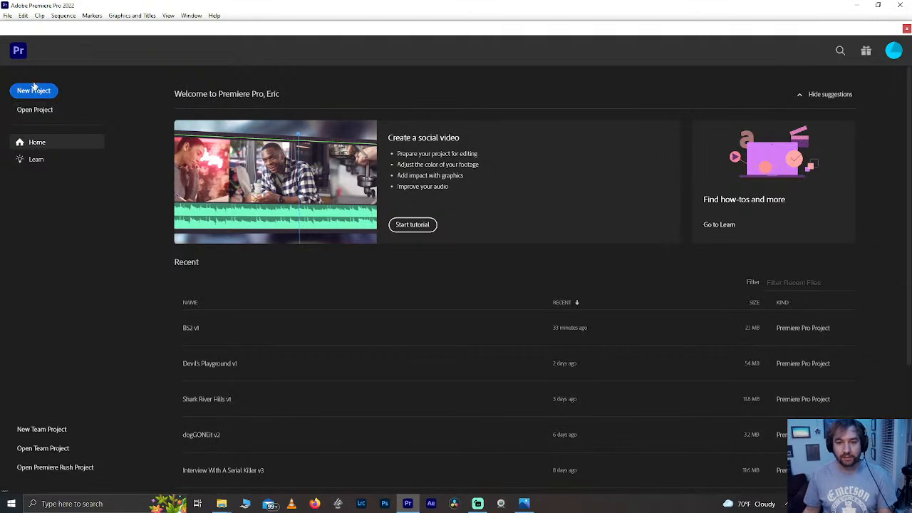
{"action": "left_click", "coordinate": [34, 90]}
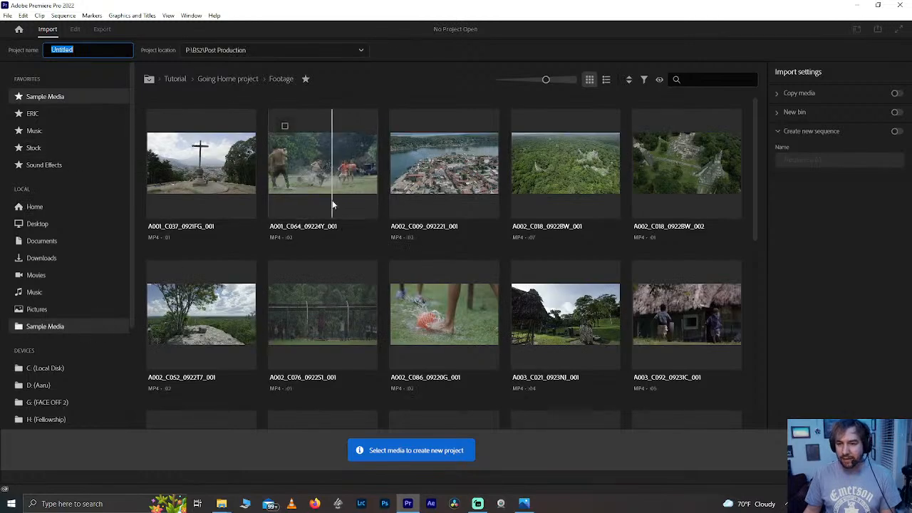
{"action": "scroll", "coordinate": [332, 204], "scroll_direction": "down", "scroll_amount": 5}
{"action": "scroll", "coordinate": [332, 204], "scroll_direction": "up", "scroll_amount": 5}
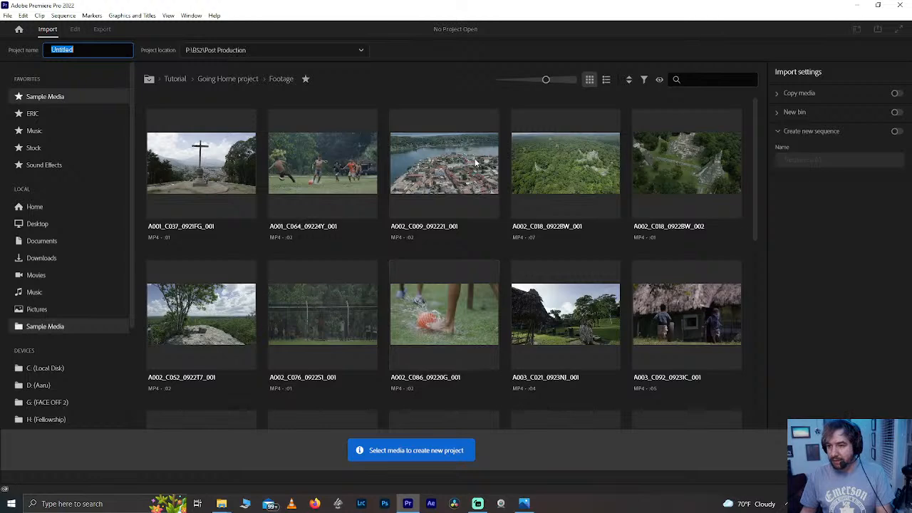
Set the project location to H:\Photos\TimeLapse\West Creek Storm Clouds.
{"action": "left_click", "coordinate": [212, 51]}
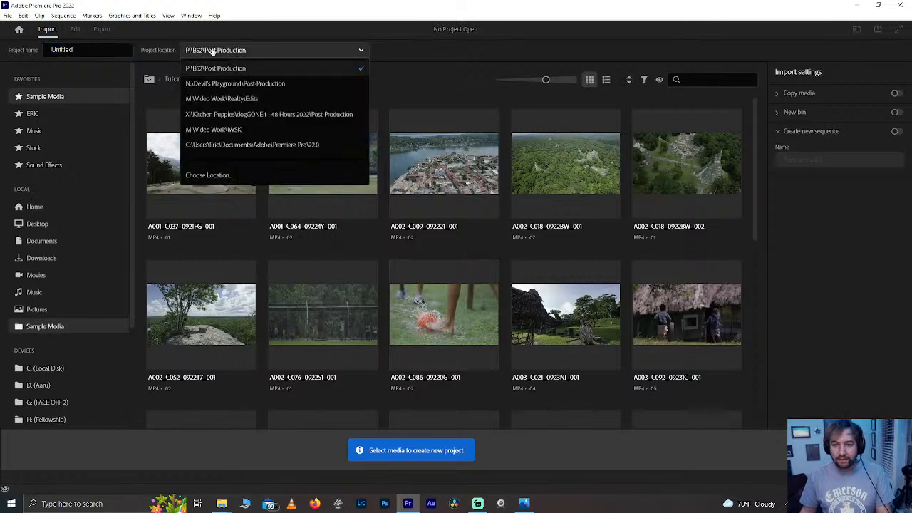
{"action": "left_click", "coordinate": [227, 175]}
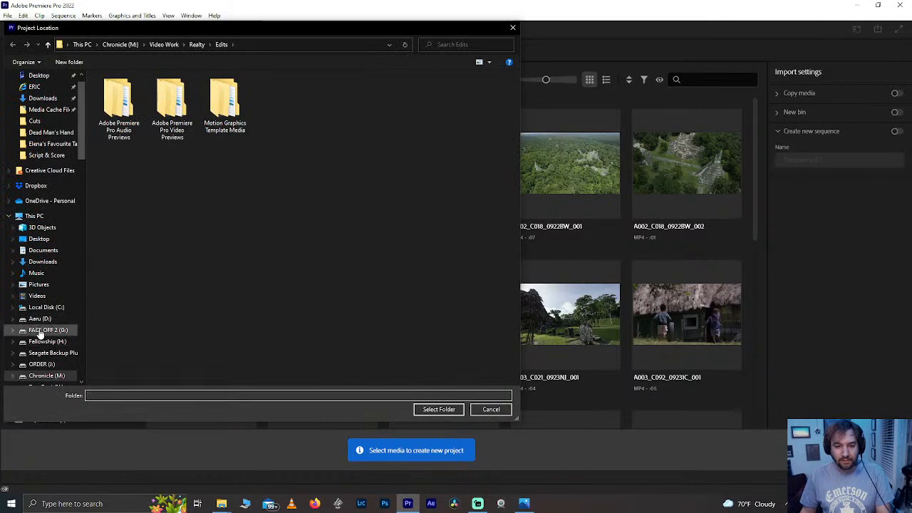
{"action": "left_click", "coordinate": [44, 353]}
{"action": "left_click", "coordinate": [45, 341]}
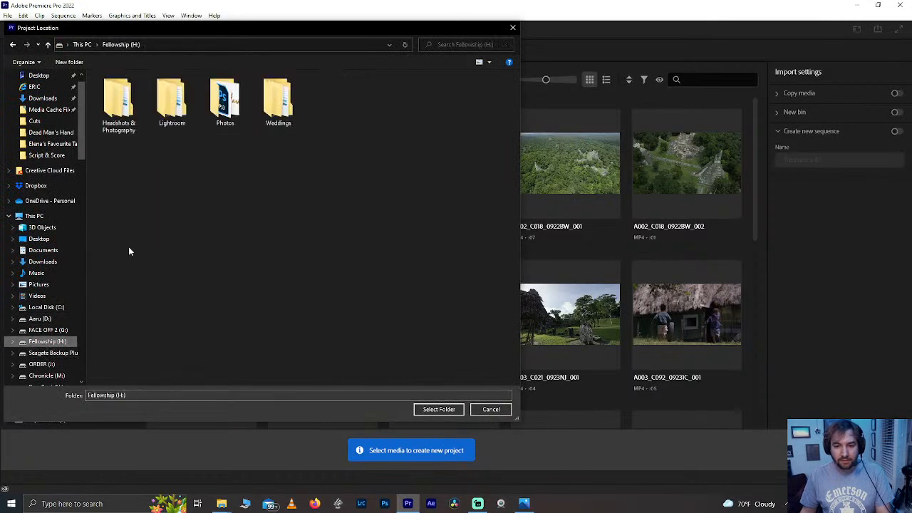
{"action": "double_click", "coordinate": [221, 98]}
{"action": "left_click", "coordinate": [188, 251]}
{"action": "key", "text": "t"}
{"action": "key", "text": "Down"}
{"action": "key", "text": "Down"}
{"action": "key", "text": "Up"}
{"action": "key", "text": "Return"}
{"action": "double_click", "coordinate": [158, 169]}
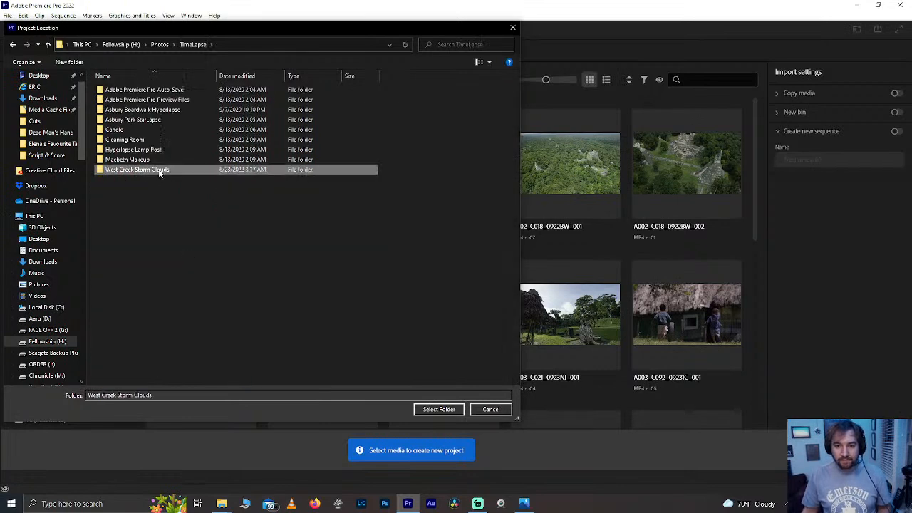
{"action": "left_click", "coordinate": [435, 409]}
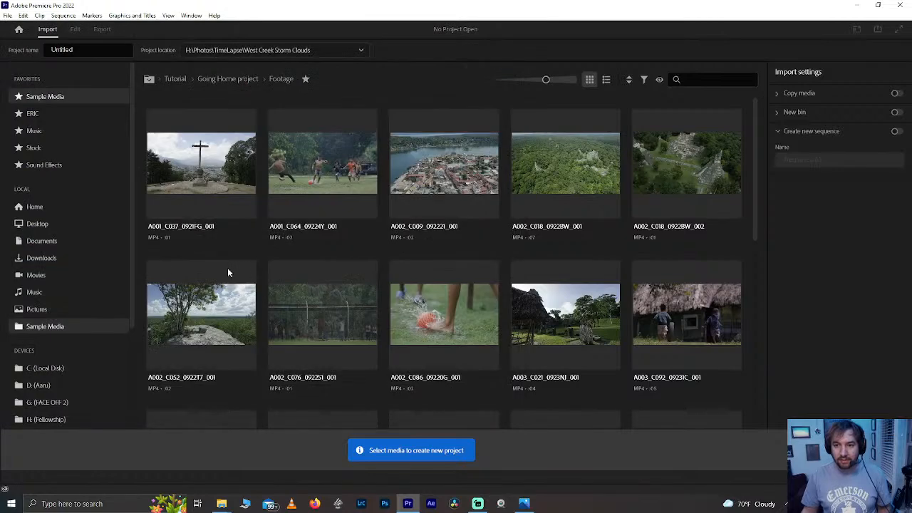
Create the project under the name WC StormLapse without selecting any media and save it.
{"action": "left_click_drag", "start_coordinate": [92, 47], "coordinate": [21, 49]}
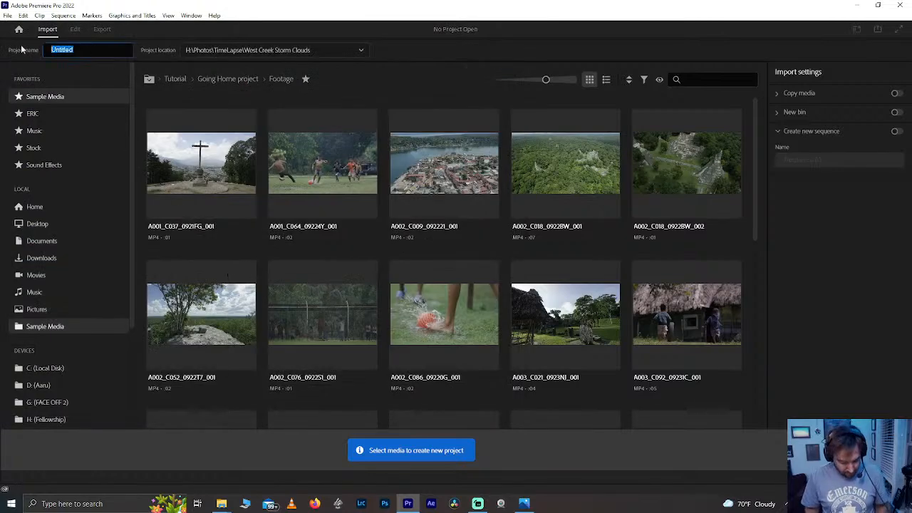
{"action": "type", "text": "WC Stor"}
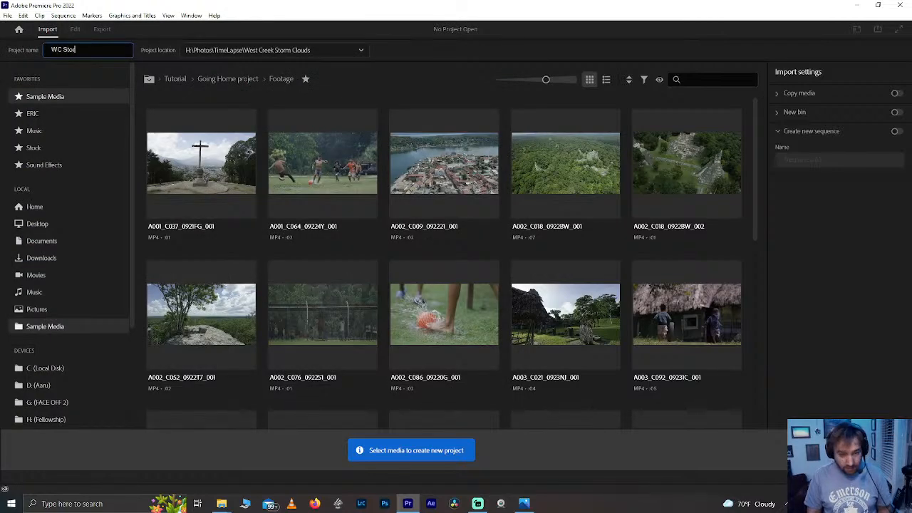
{"action": "type", "text": "m Lap"}
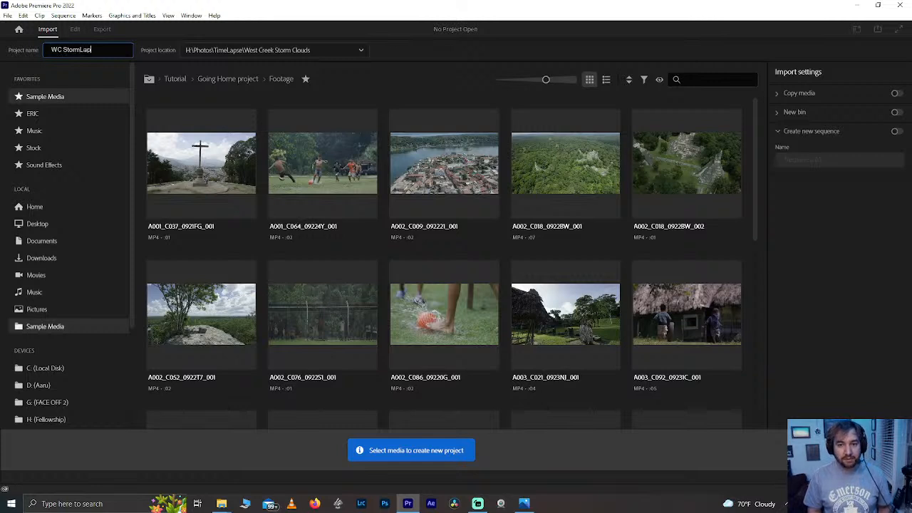
{"action": "type", "text": "se"}
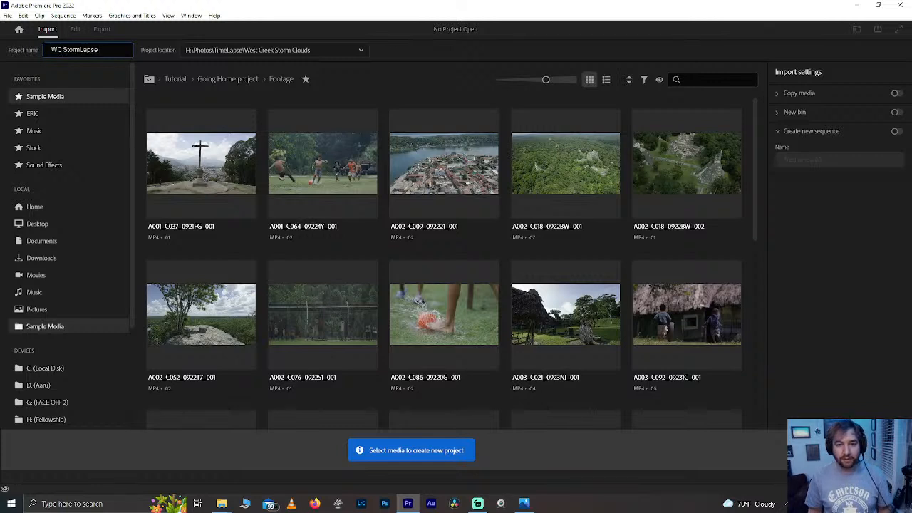
{"action": "left_click", "coordinate": [884, 451]}
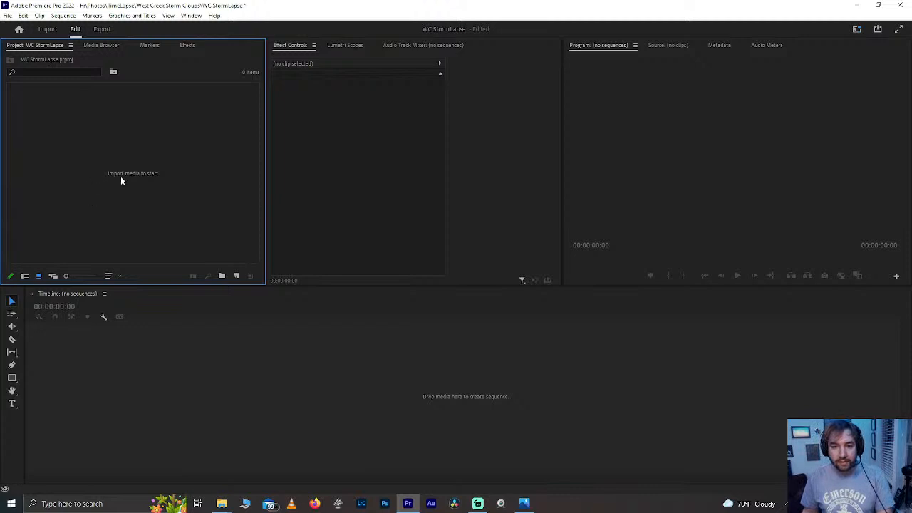
{"action": "key", "text": "ctrl+s"}
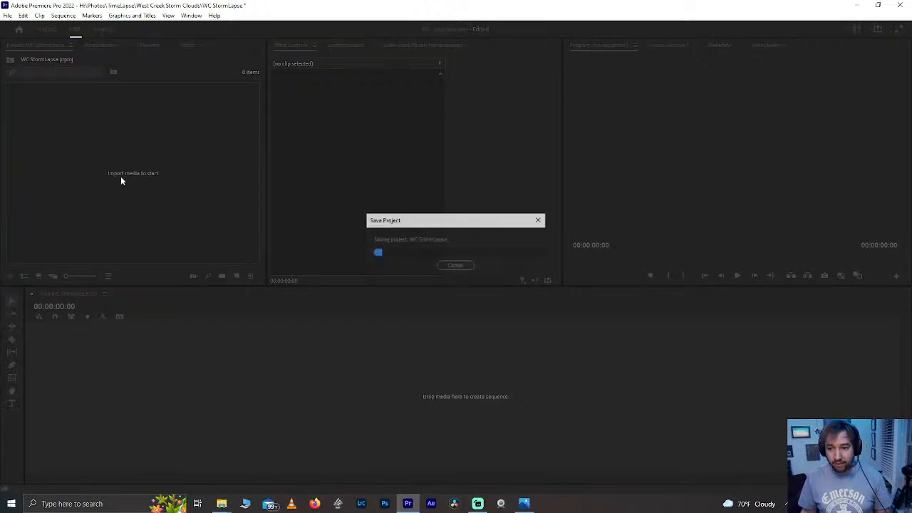
Start a media import and browse to H:\Photos\TimeLapse\West Creek Storm Clouds\Lightroom.
{"action": "double_click", "coordinate": [163, 172]}
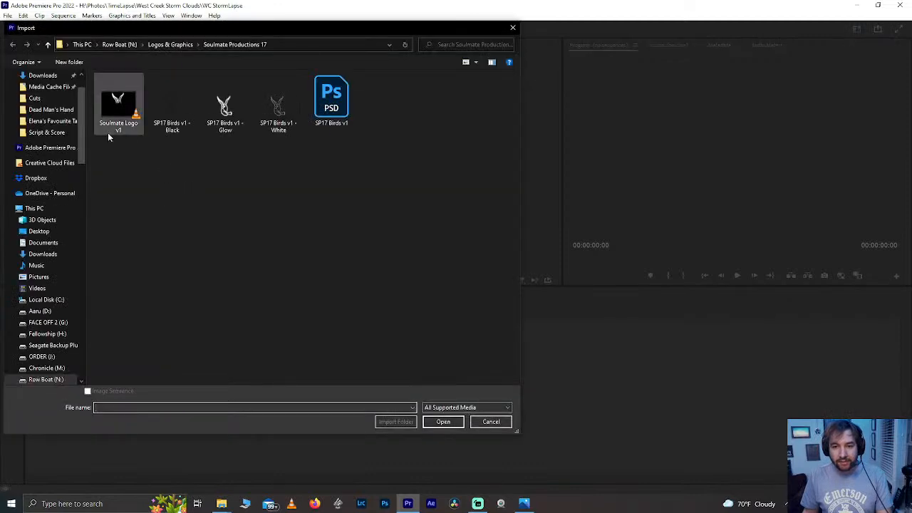
{"action": "left_click", "coordinate": [47, 335]}
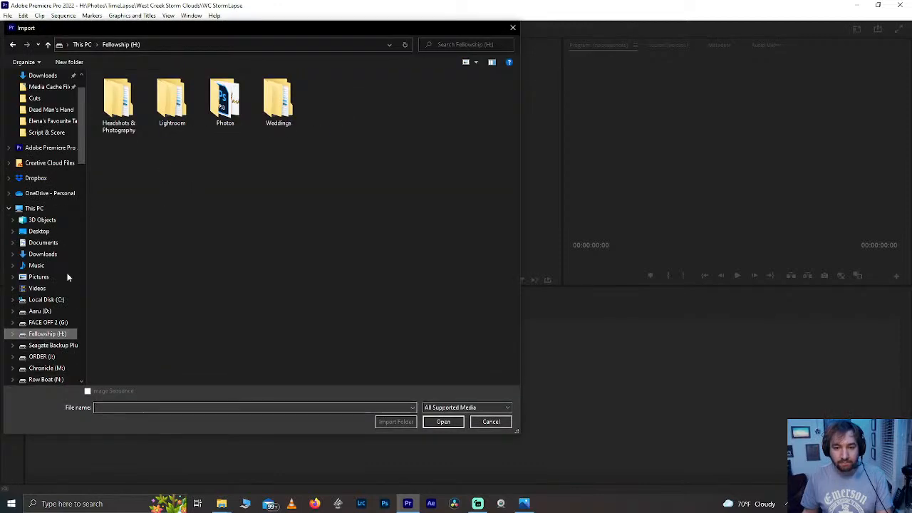
{"action": "double_click", "coordinate": [224, 104]}
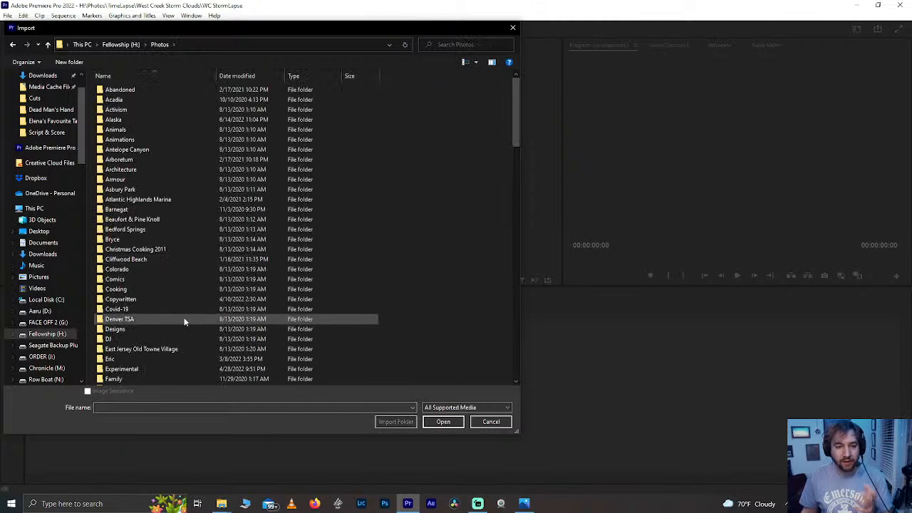
{"action": "left_click", "coordinate": [178, 349]}
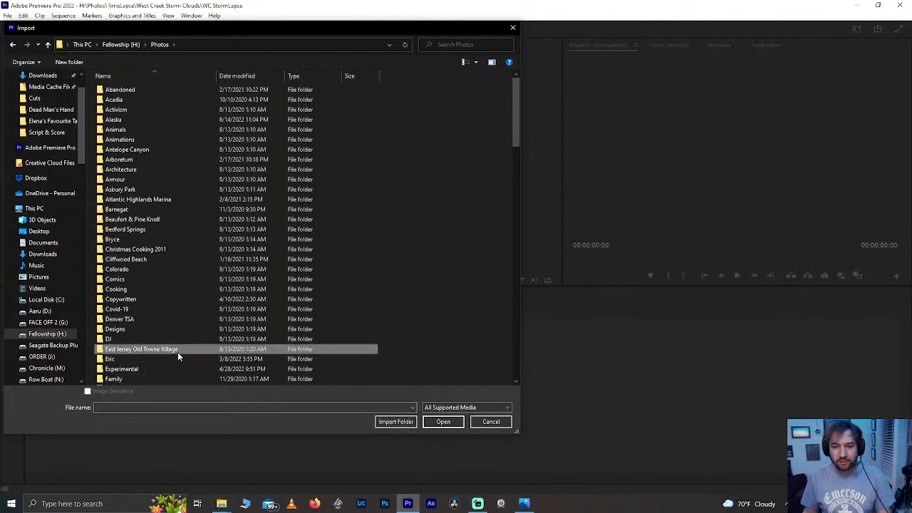
{"action": "scroll", "coordinate": [178, 356], "scroll_direction": "down", "scroll_amount": 7}
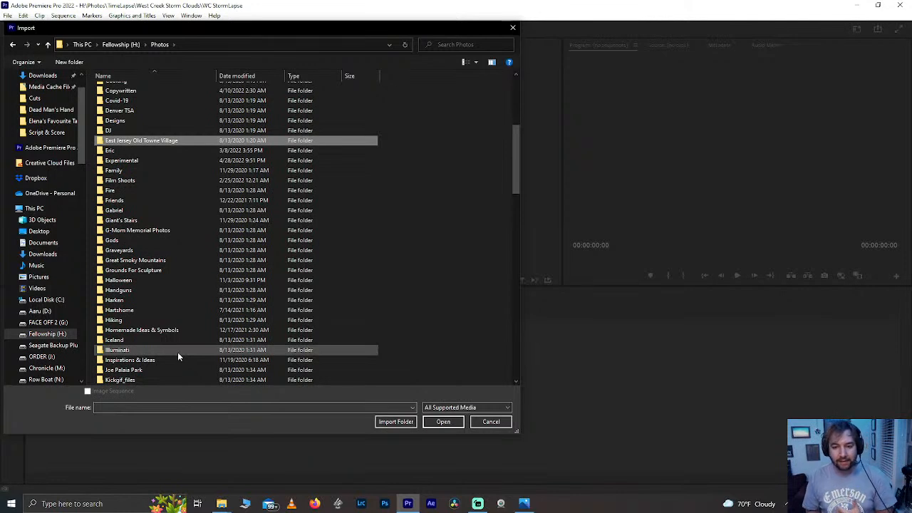
{"action": "left_click", "coordinate": [182, 320]}
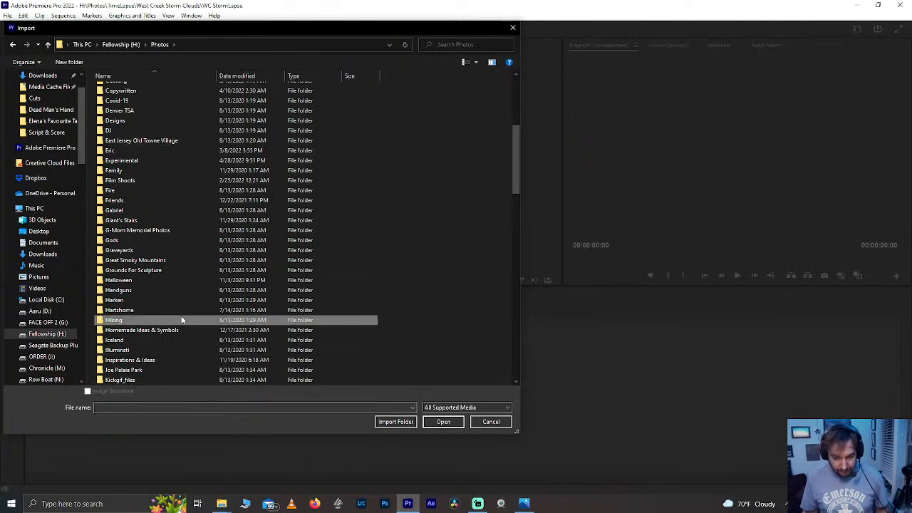
{"action": "type", "text": "ti"}
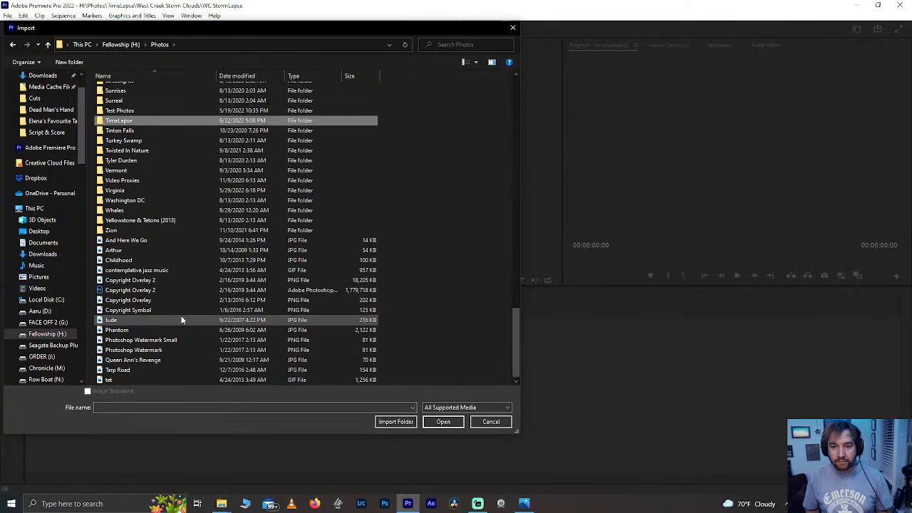
{"action": "key", "text": "Return"}
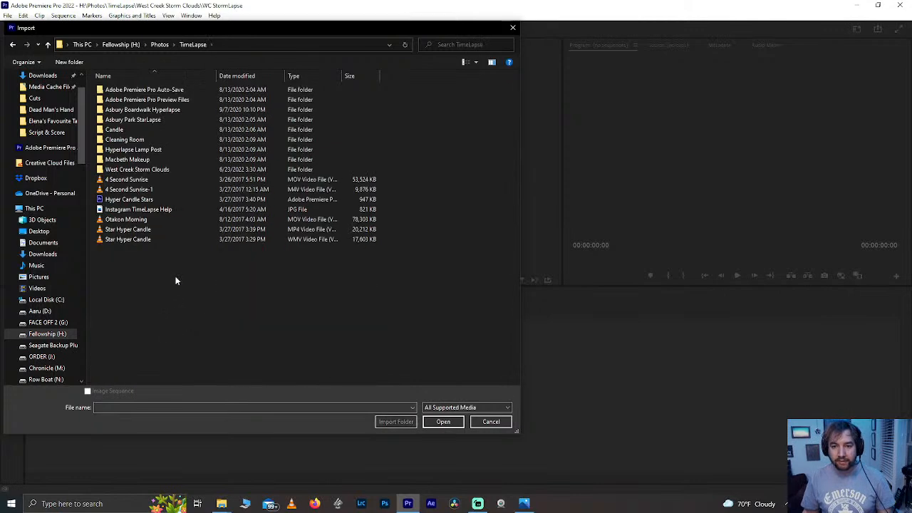
{"action": "double_click", "coordinate": [135, 169]}
{"action": "double_click", "coordinate": [138, 90]}
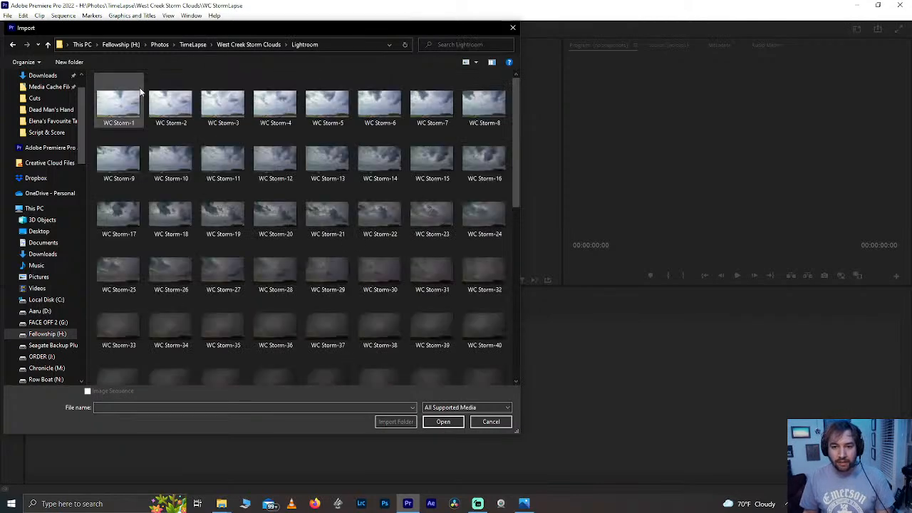
Import the exported storm photos as an image sequence starting from WC Storm-1.
{"action": "left_click", "coordinate": [118, 105]}
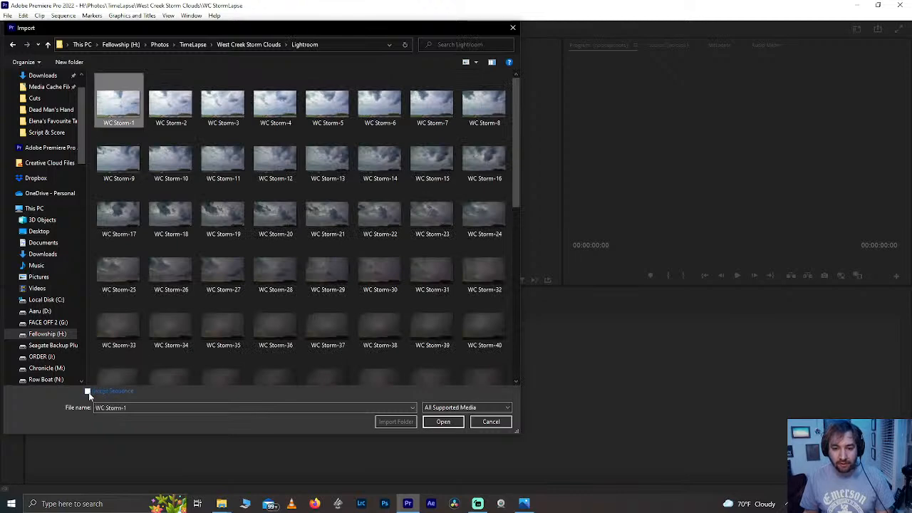
{"action": "left_click", "coordinate": [87, 391]}
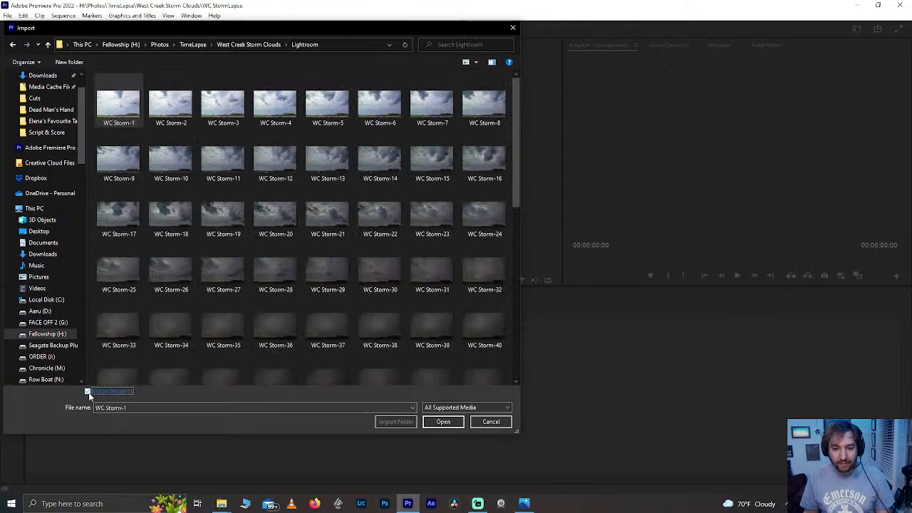
{"action": "left_click", "coordinate": [443, 422]}
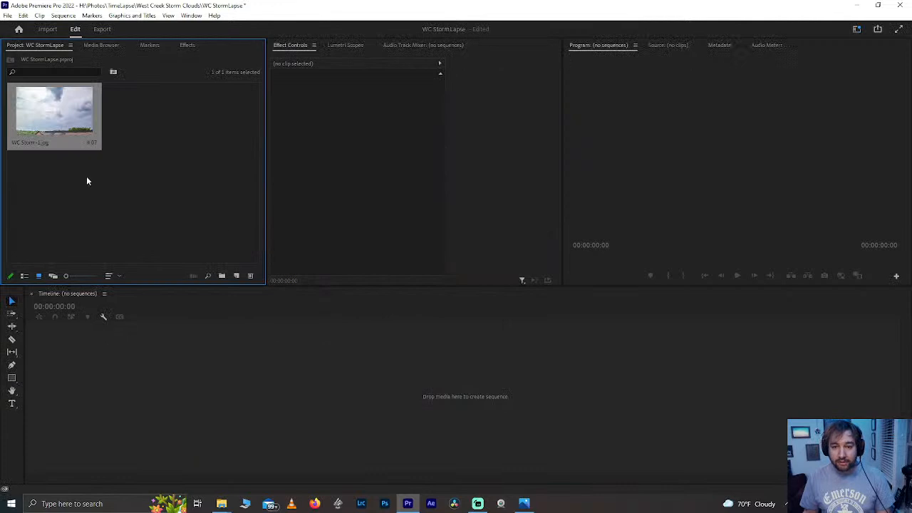
Create a sequence from the imported WC Storm-1.jpg clip, preview its playback, and return the playhead to the start.
{"action": "left_click_drag", "start_coordinate": [60, 122], "coordinate": [149, 358]}
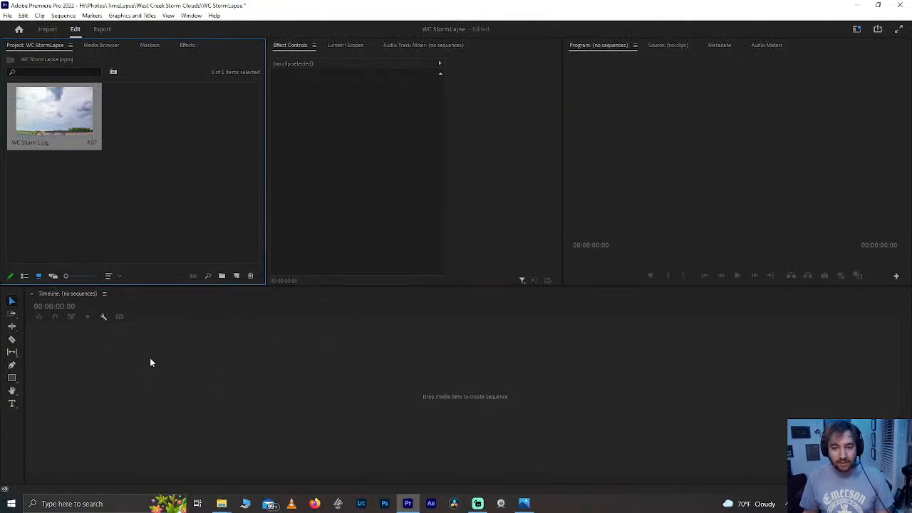
{"action": "key", "text": "space"}
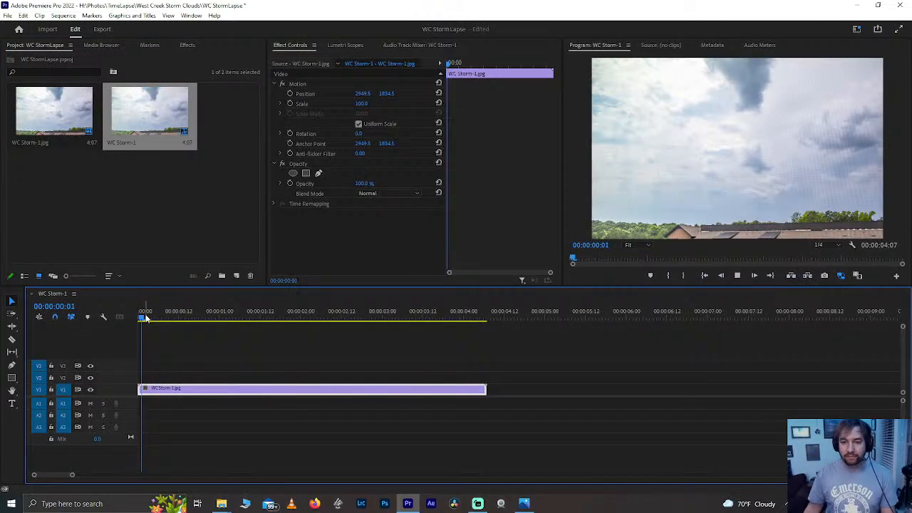
{"action": "key", "text": "space"}
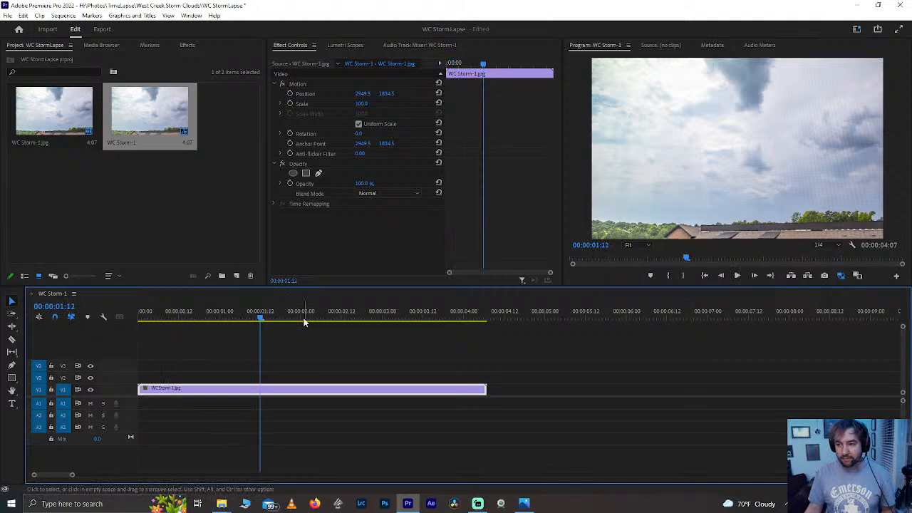
{"action": "left_click_drag", "start_coordinate": [320, 313], "coordinate": [133, 342]}
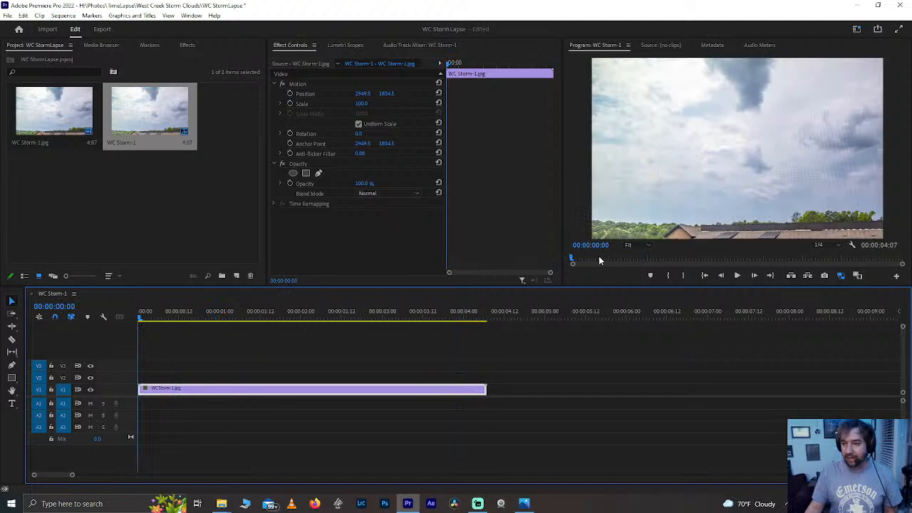
Open the sequence settings for the WC Storm-1 sequence.
{"action": "left_click", "coordinate": [62, 15]}
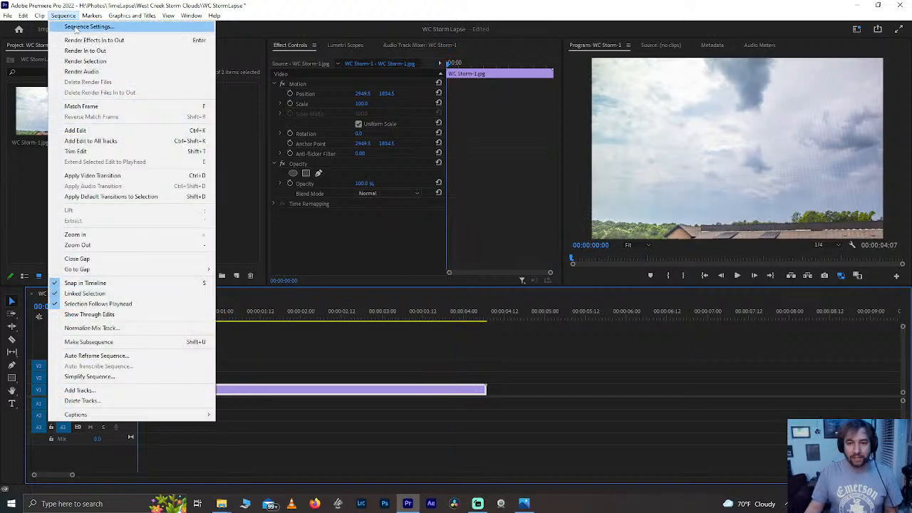
{"action": "left_click", "coordinate": [79, 26]}
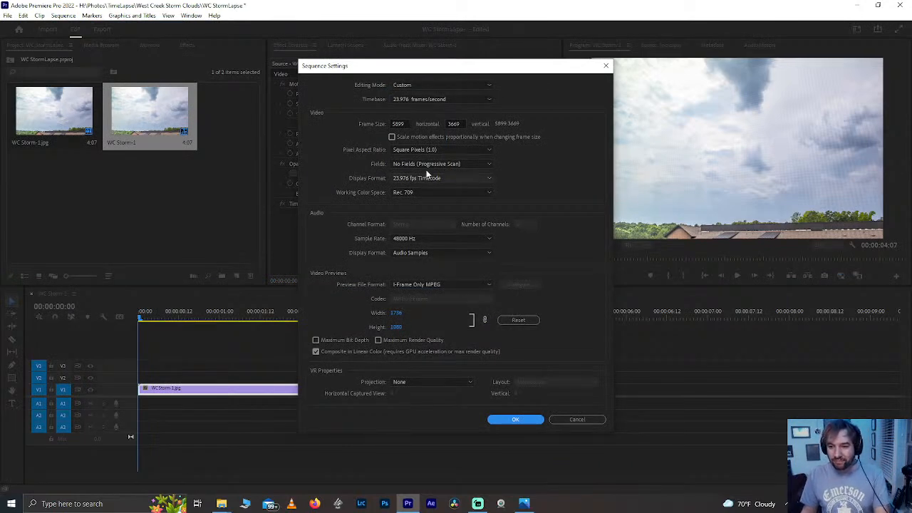
Look through the editing modes, try ProRes RAW for the sequence, and return the mode to Custom.
{"action": "left_click", "coordinate": [426, 86]}
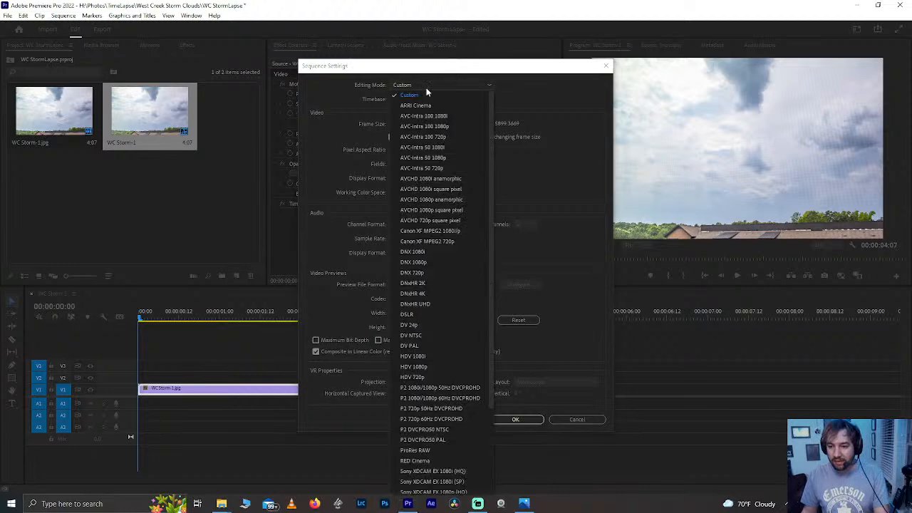
{"action": "left_click", "coordinate": [427, 92]}
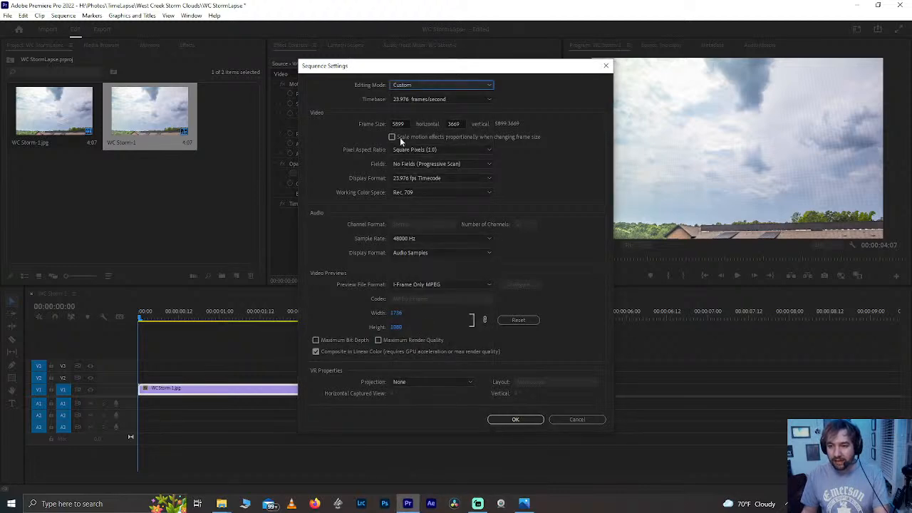
{"action": "left_click", "coordinate": [420, 86]}
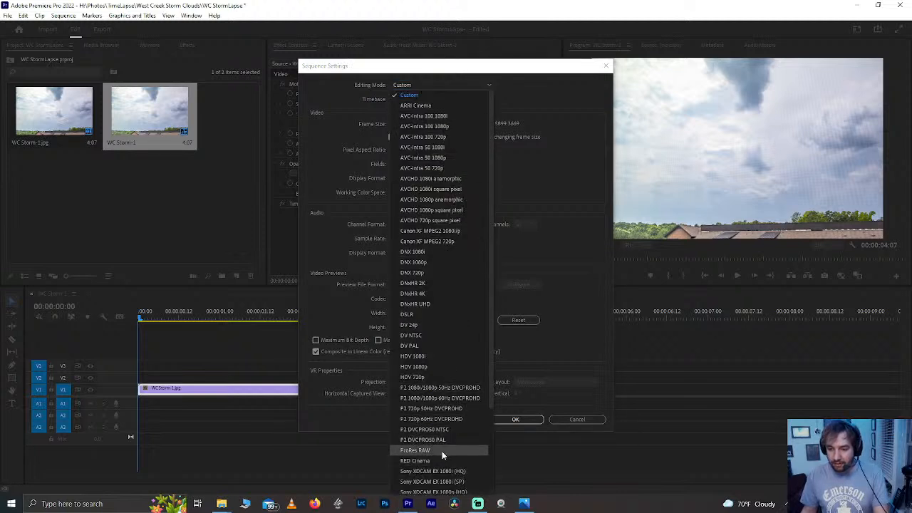
{"action": "mouse_move", "coordinate": [490, 343]}
{"action": "left_mouse_down"}
{"action": "mouse_move", "coordinate": [473, 473]}
{"action": "mouse_move", "coordinate": [483, 332]}
{"action": "left_mouse_up"}
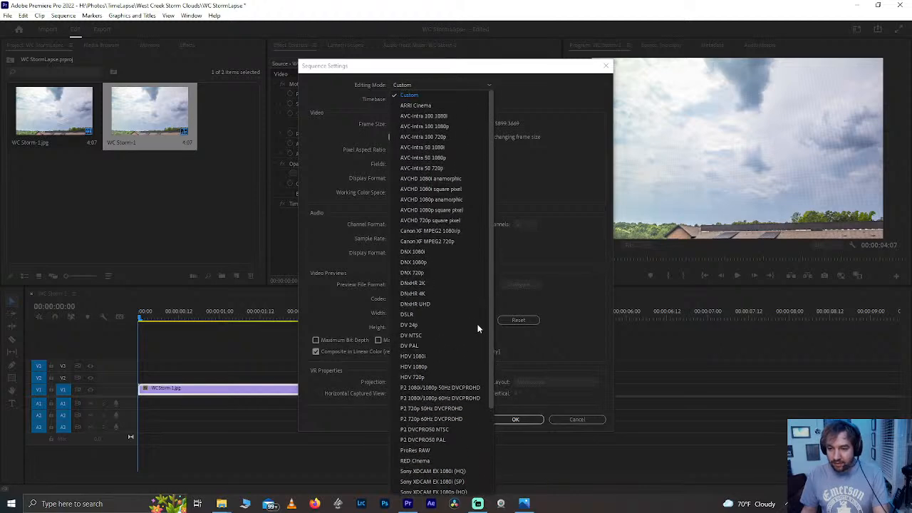
{"action": "left_click", "coordinate": [430, 451]}
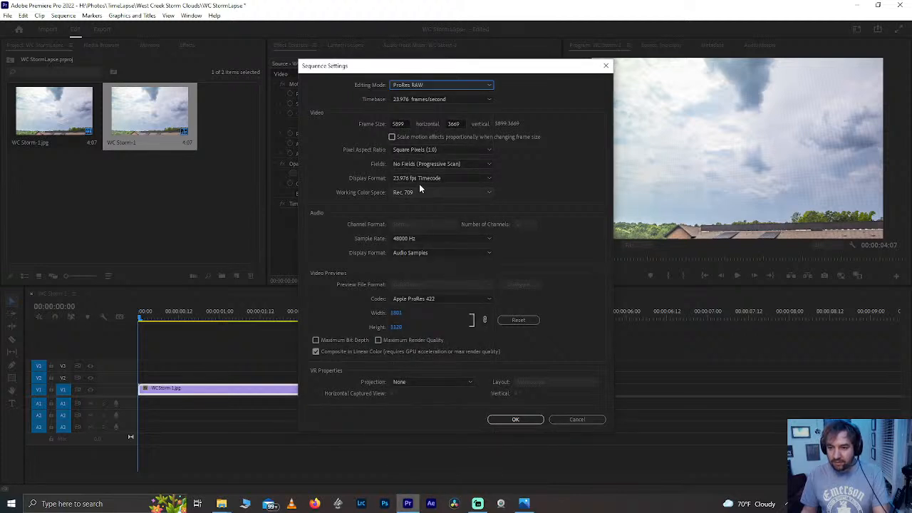
{"action": "left_click", "coordinate": [422, 87]}
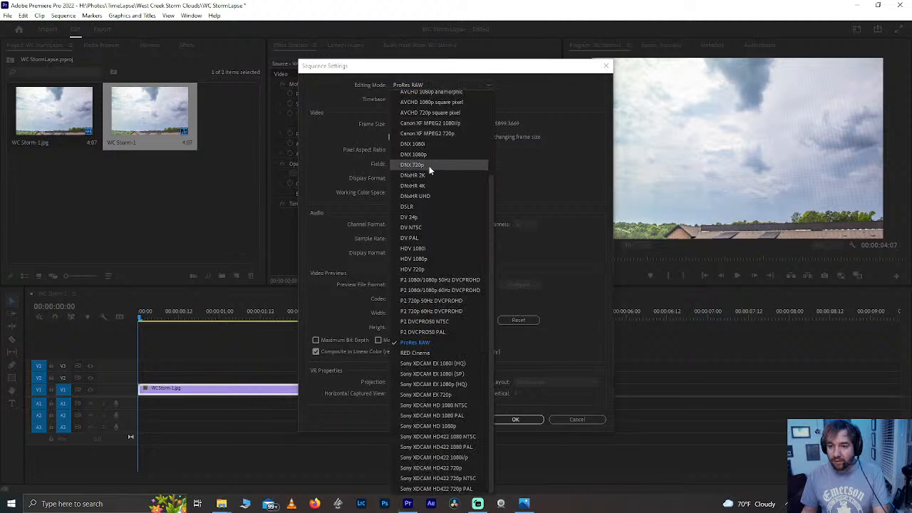
{"action": "scroll", "coordinate": [422, 129], "scroll_direction": "up", "scroll_amount": 3}
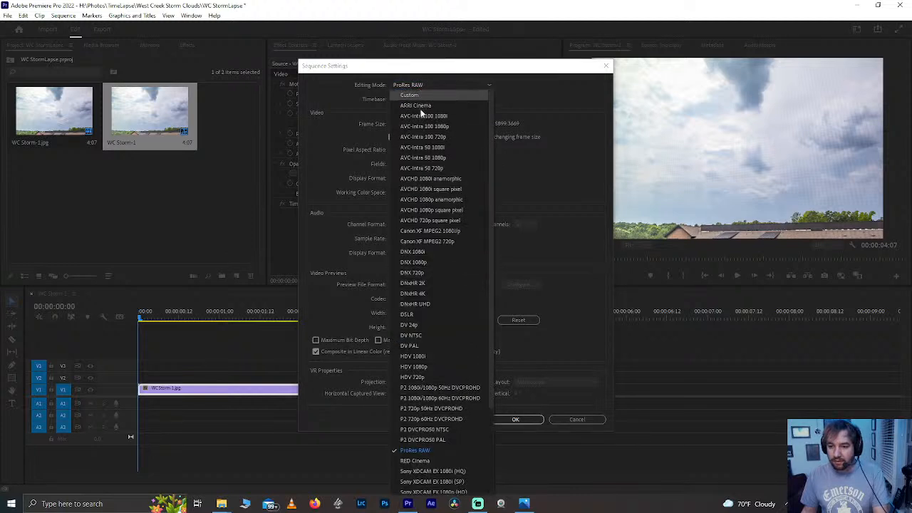
{"action": "left_click", "coordinate": [417, 96]}
Set the sequence frame size to 1920 by 1080 with 23.976 fps Timecode display, and apply it, accepting deletion of the previews.
{"action": "left_click", "coordinate": [399, 124]}
{"action": "type", "text": "1920"}
{"action": "key", "text": "Tab"}
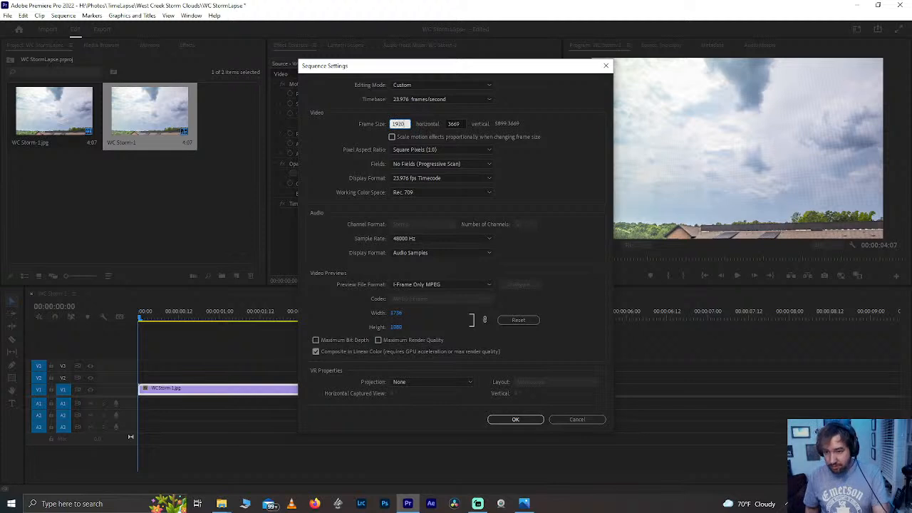
{"action": "type", "text": "10"}
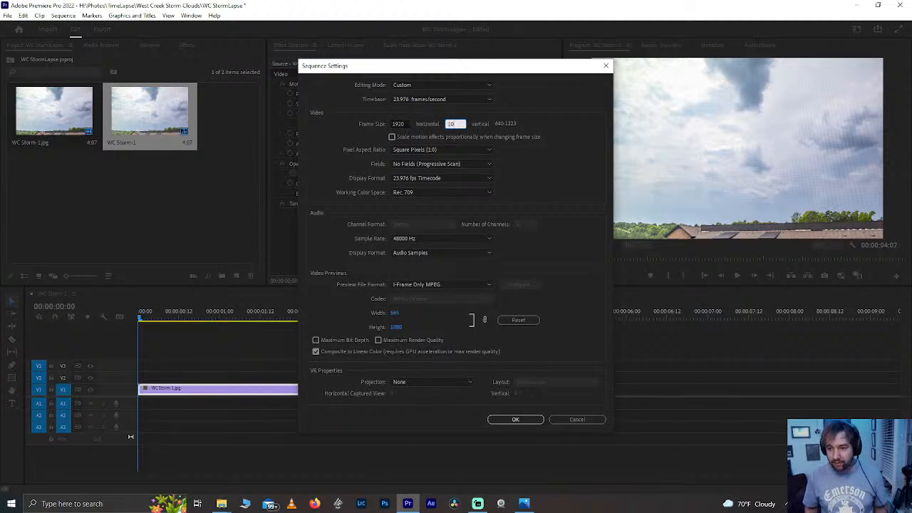
{"action": "type", "text": "80"}
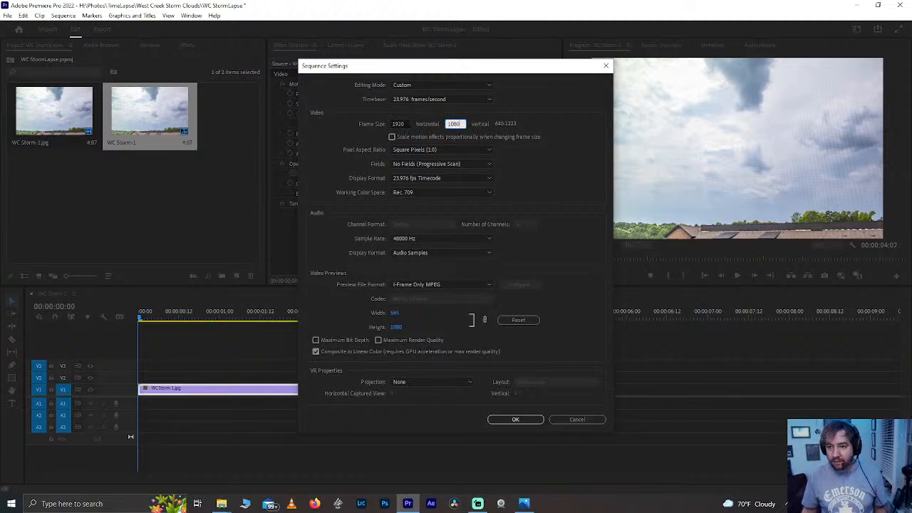
{"action": "left_click", "coordinate": [425, 178]}
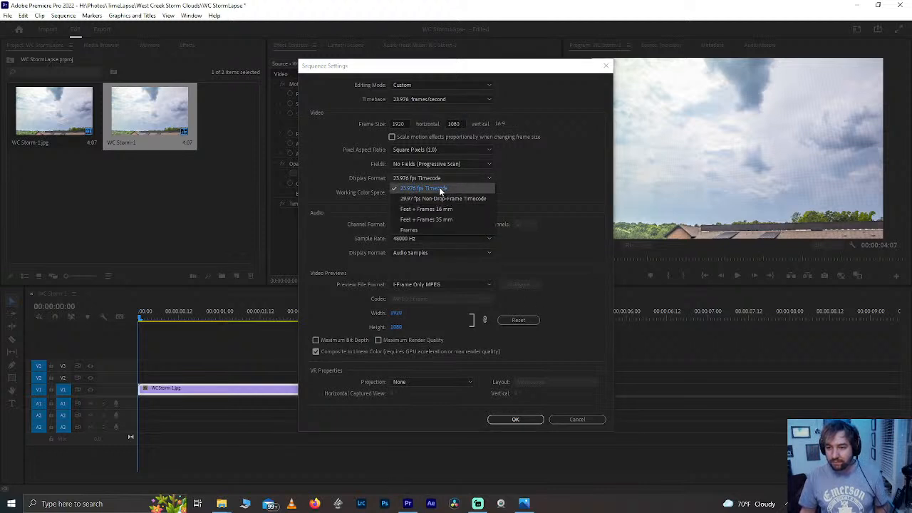
{"action": "left_click", "coordinate": [440, 188]}
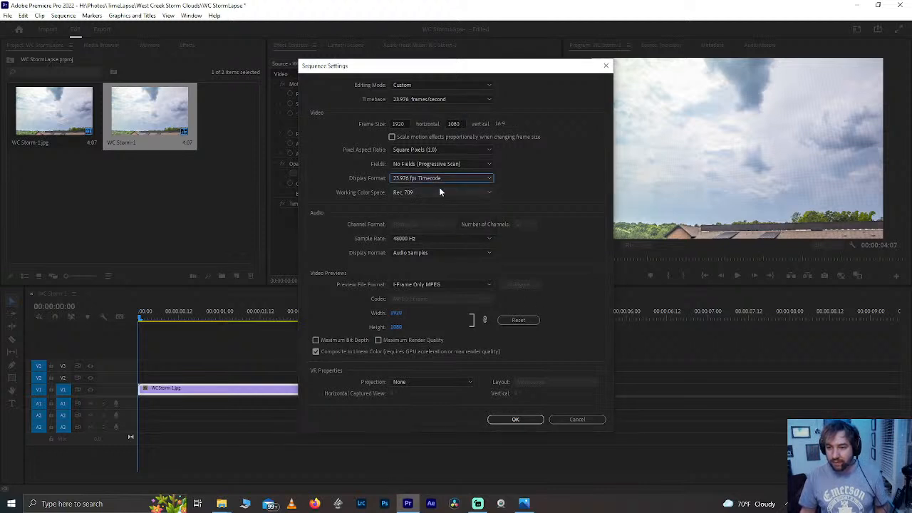
{"action": "left_click", "coordinate": [505, 419]}
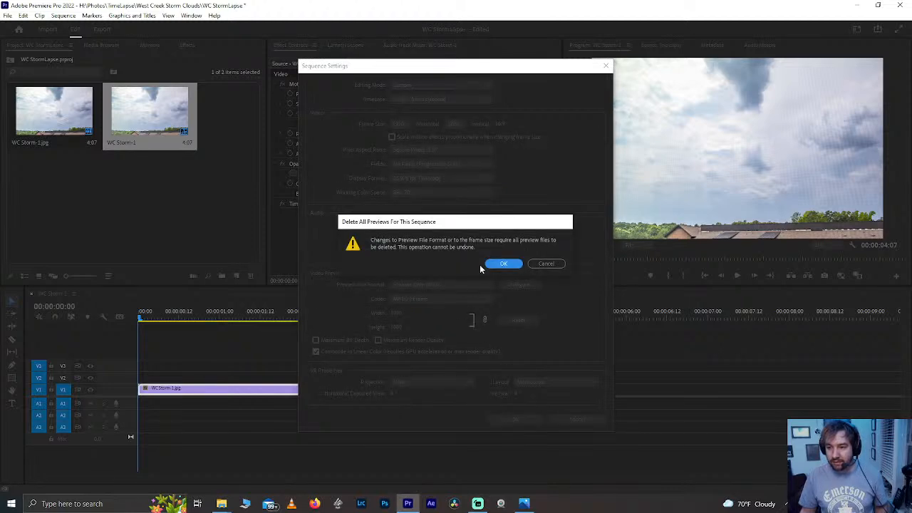
{"action": "left_click", "coordinate": [502, 264]}
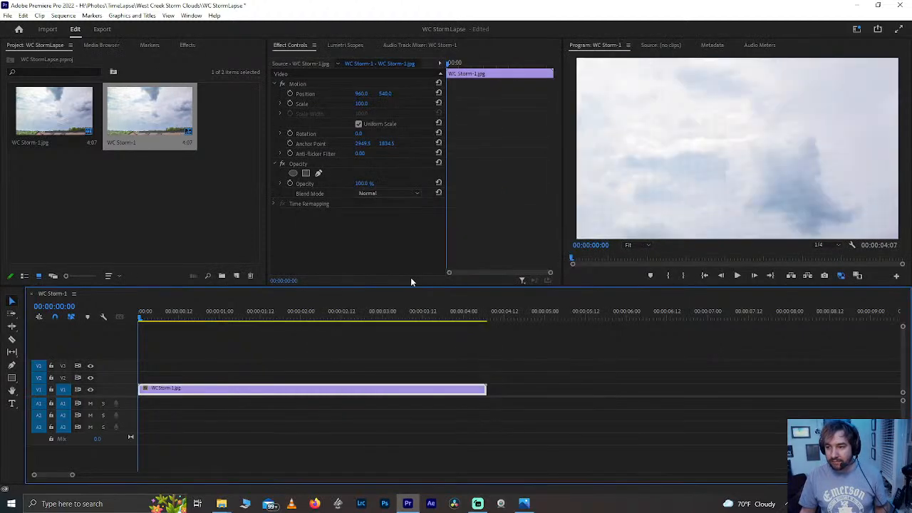
Move the playhead into the storm clip and try scaling the clip to 25 and to 32.
{"action": "left_click", "coordinate": [178, 318]}
{"action": "left_click", "coordinate": [361, 103]}
{"action": "type", "text": "25"}
{"action": "key", "text": "Return"}
{"action": "left_click_drag", "start_coordinate": [361, 103], "coordinate": [379, 104]}
{"action": "left_click", "coordinate": [363, 105]}
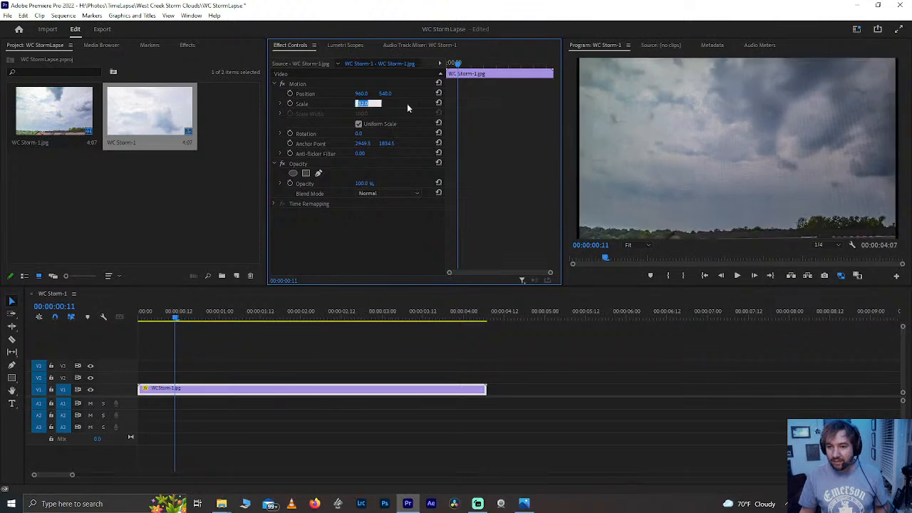
{"action": "type", "text": "32"}
{"action": "key", "text": "Return"}
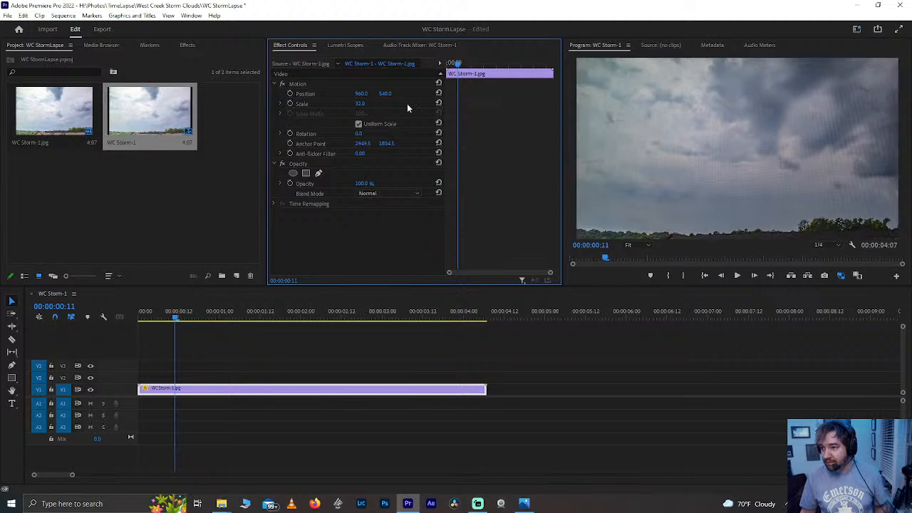
Set the scale of the WC Storm-1.jpg clip on the timeline to 34.
{"action": "left_click", "coordinate": [363, 104]}
{"action": "type", "text": "34"}
{"action": "key", "text": "Return"}
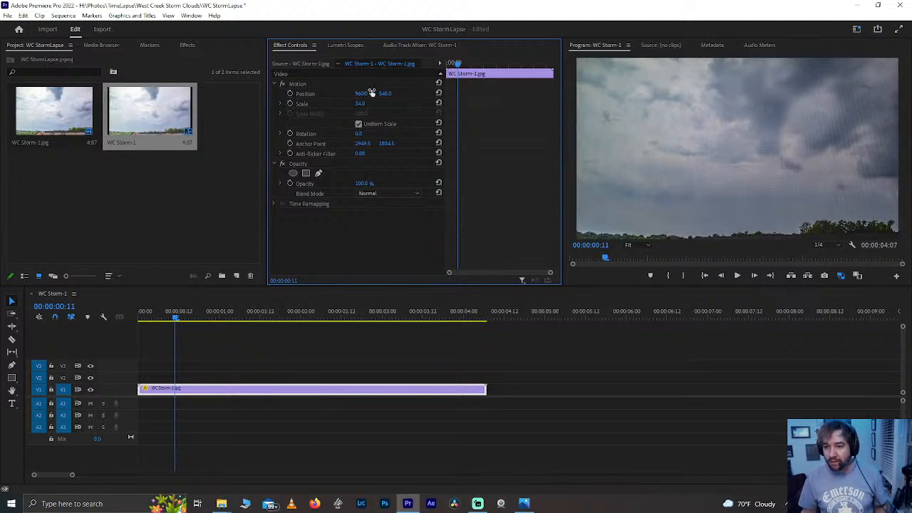
Set the storm clip's vertical position to 477 and scrub through the sequence to check the framing.
{"action": "left_click_drag", "start_coordinate": [386, 94], "coordinate": [338, 93]}
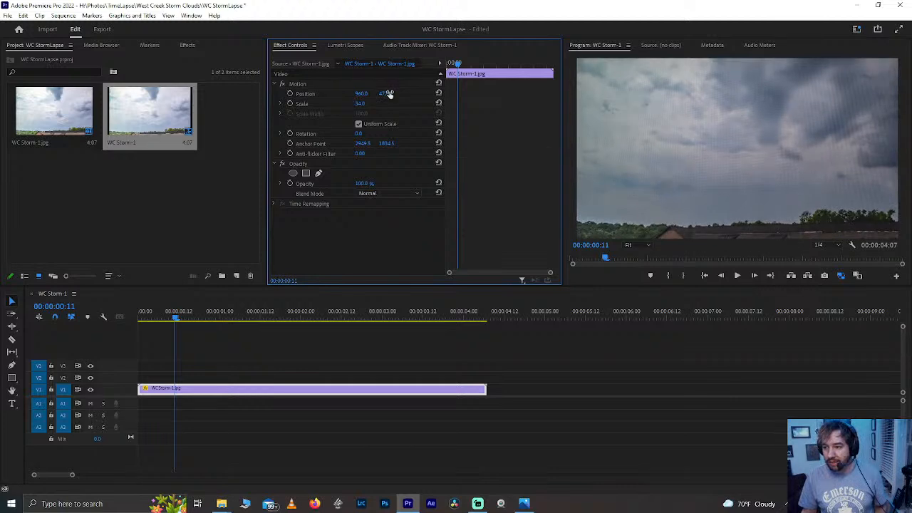
{"action": "left_click", "coordinate": [339, 314]}
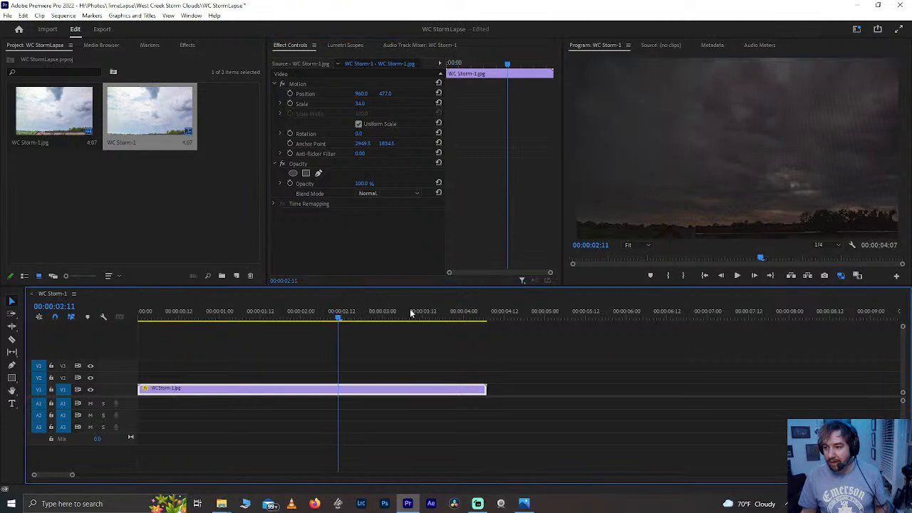
{"action": "left_click", "coordinate": [438, 315]}
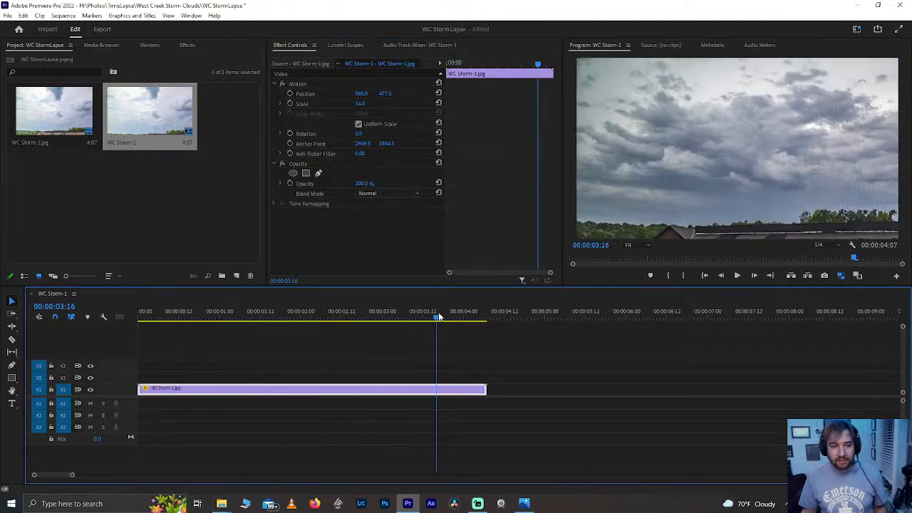
{"action": "left_click", "coordinate": [478, 321]}
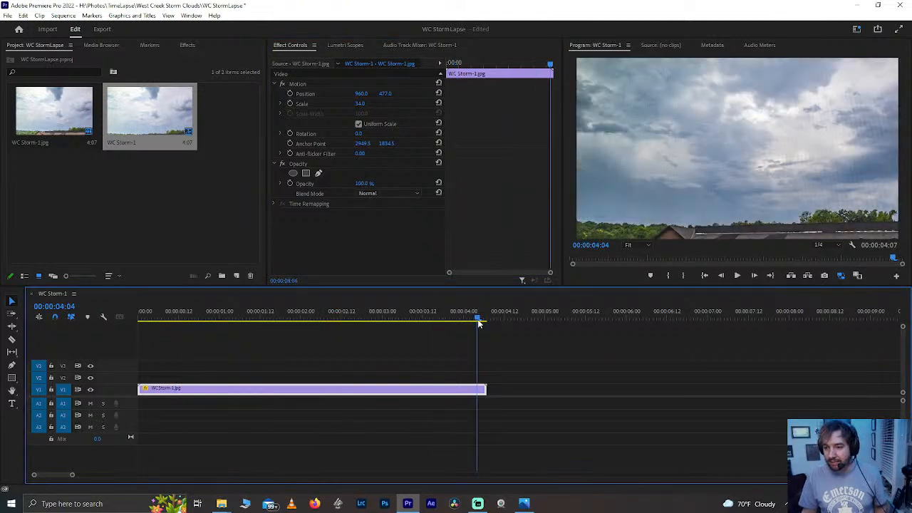
{"action": "left_click_drag", "start_coordinate": [478, 322], "coordinate": [270, 317]}
{"action": "left_click_drag", "start_coordinate": [380, 306], "coordinate": [479, 293]}
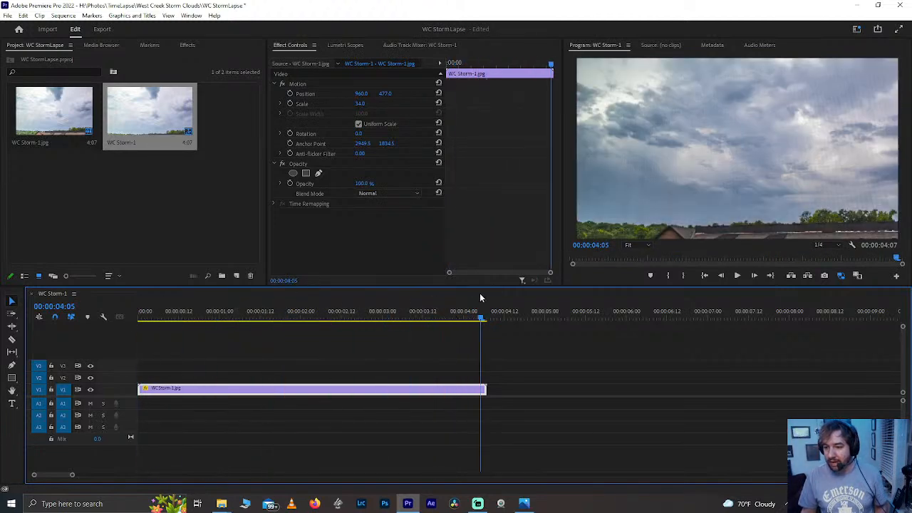
Play the time-lapse through, return the playhead to the start of the sequence, and save the project.
{"action": "key", "text": "space"}
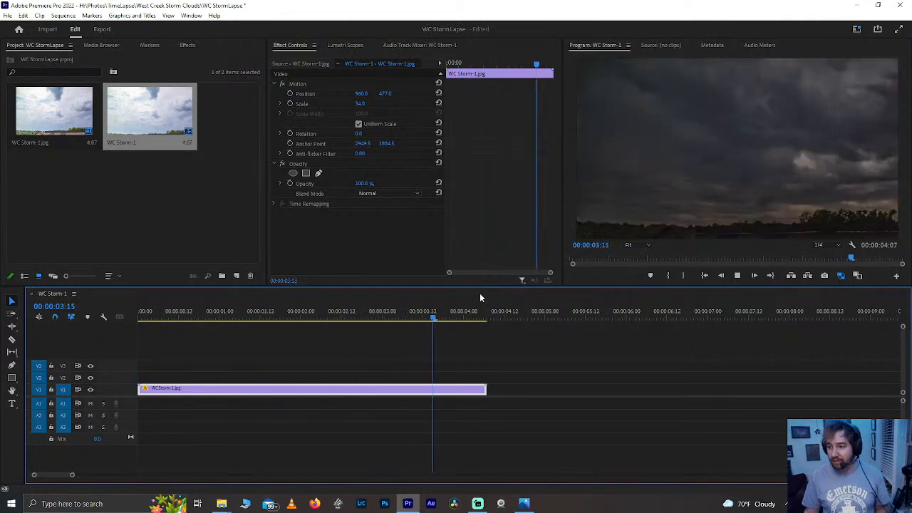
{"action": "left_click_drag", "start_coordinate": [467, 319], "coordinate": [113, 300]}
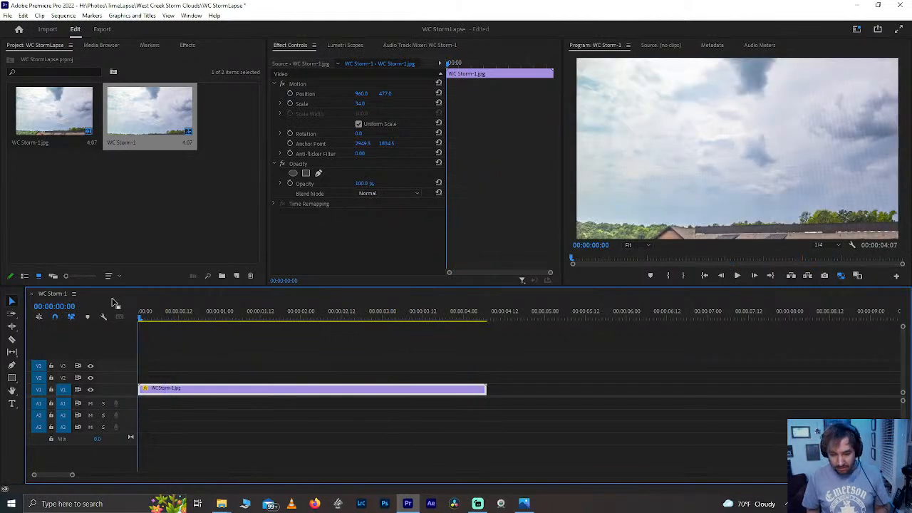
{"action": "key", "text": "ctrl+s"}
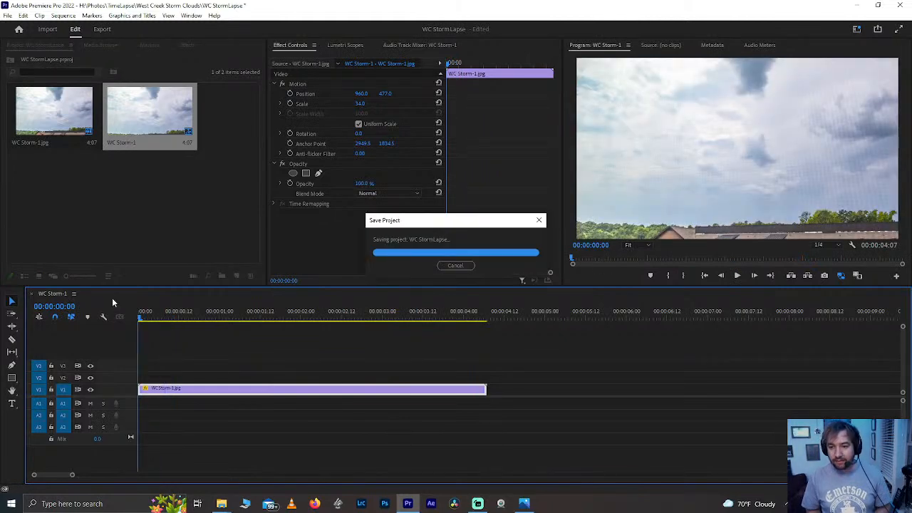
Rename the WC Storm-1 sequence as WC StormLapse and save the project.
{"action": "left_click", "coordinate": [114, 145]}
{"action": "left_click", "coordinate": [137, 142]}
{"action": "key", "text": "BackSpace"}
{"action": "key", "text": "BackSpace"}
{"action": "key", "text": "BackSpace"}
{"action": "type", "text": "mLapse"}
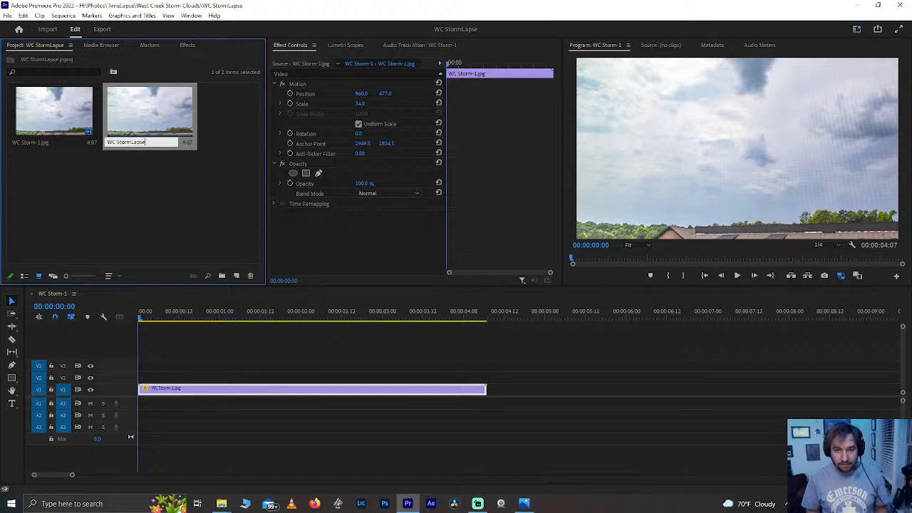
{"action": "key", "text": "Return"}
{"action": "left_click", "coordinate": [153, 174]}
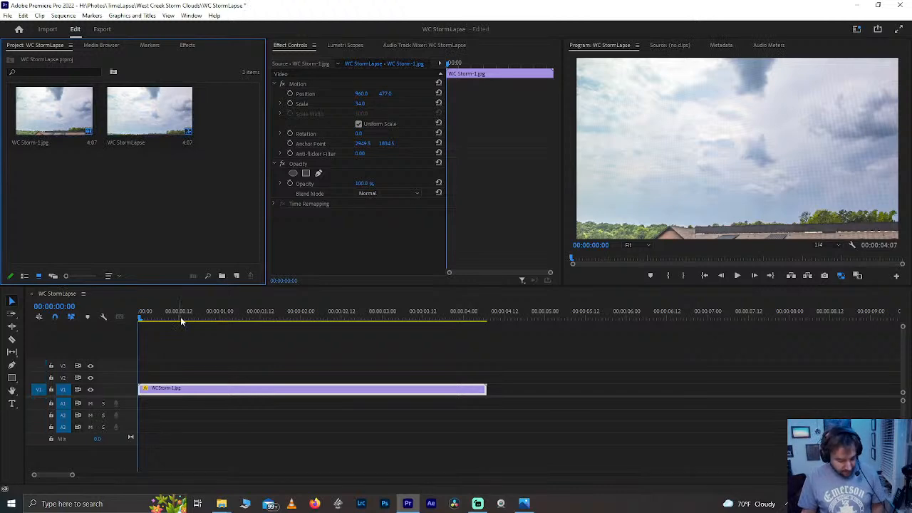
{"action": "key", "text": "ctrl+s"}
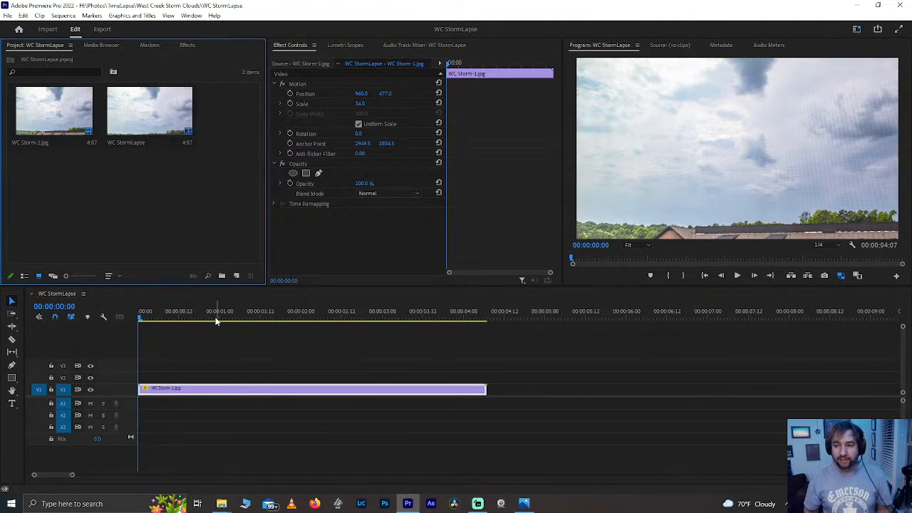
Play back the WC StormLapse sequence to review the cloud motion, and return the playhead to the start.
{"action": "key", "text": "space"}
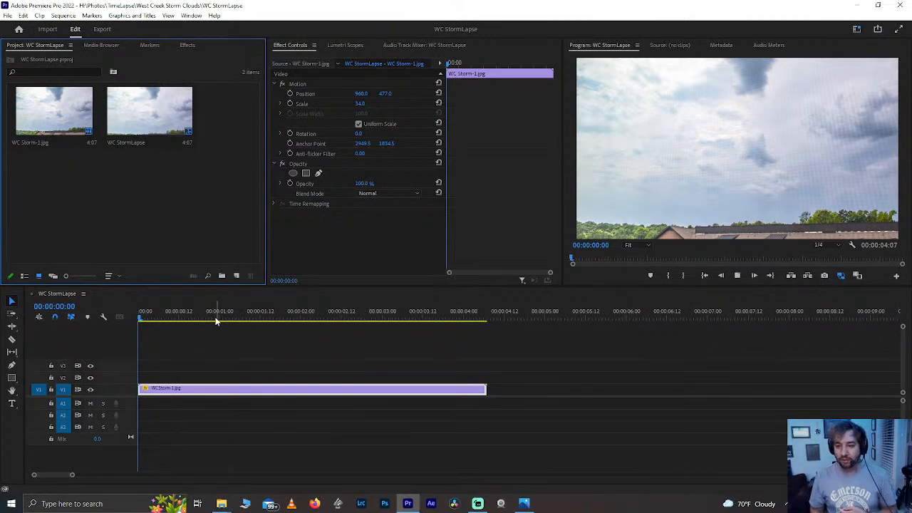
{"action": "left_click", "coordinate": [217, 321]}
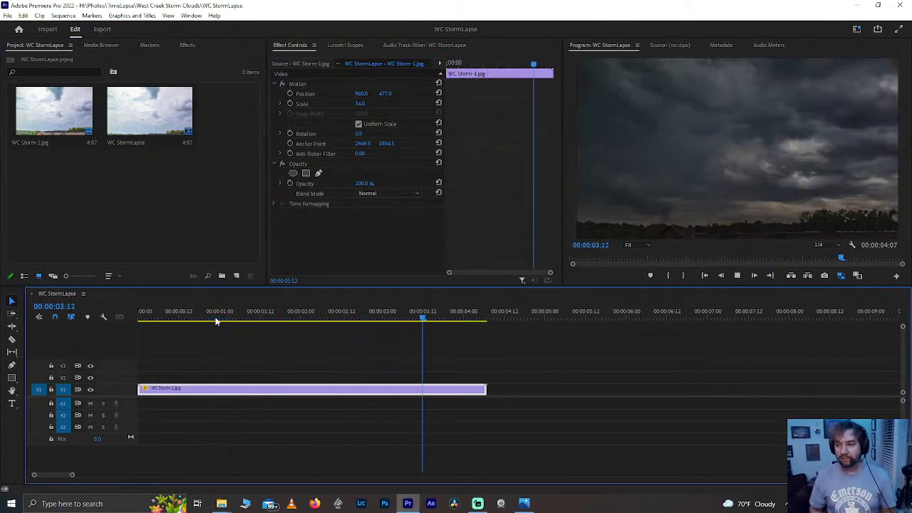
{"action": "key", "text": "space"}
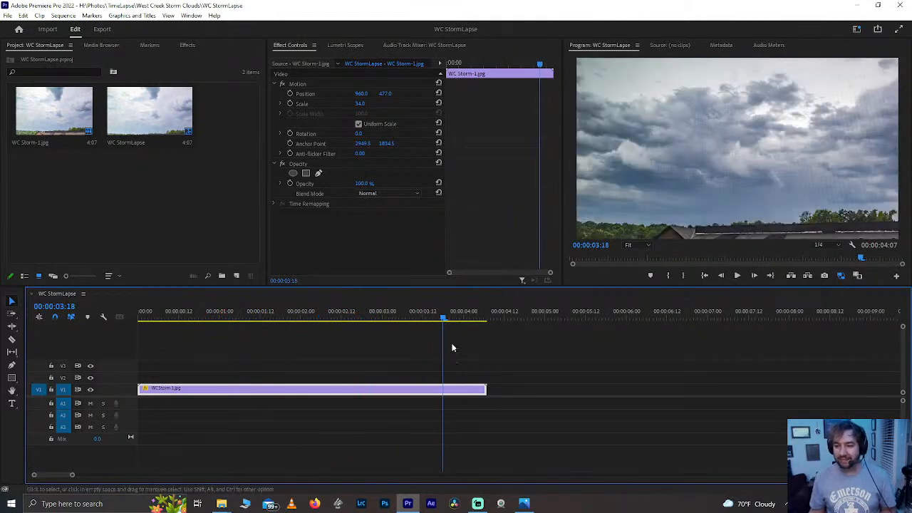
{"action": "left_click", "coordinate": [350, 319]}
{"action": "key", "text": "Home"}
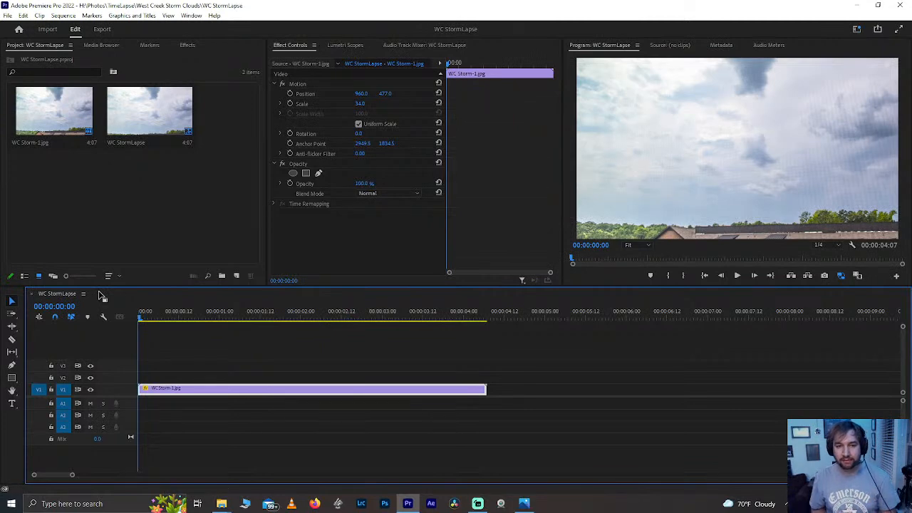